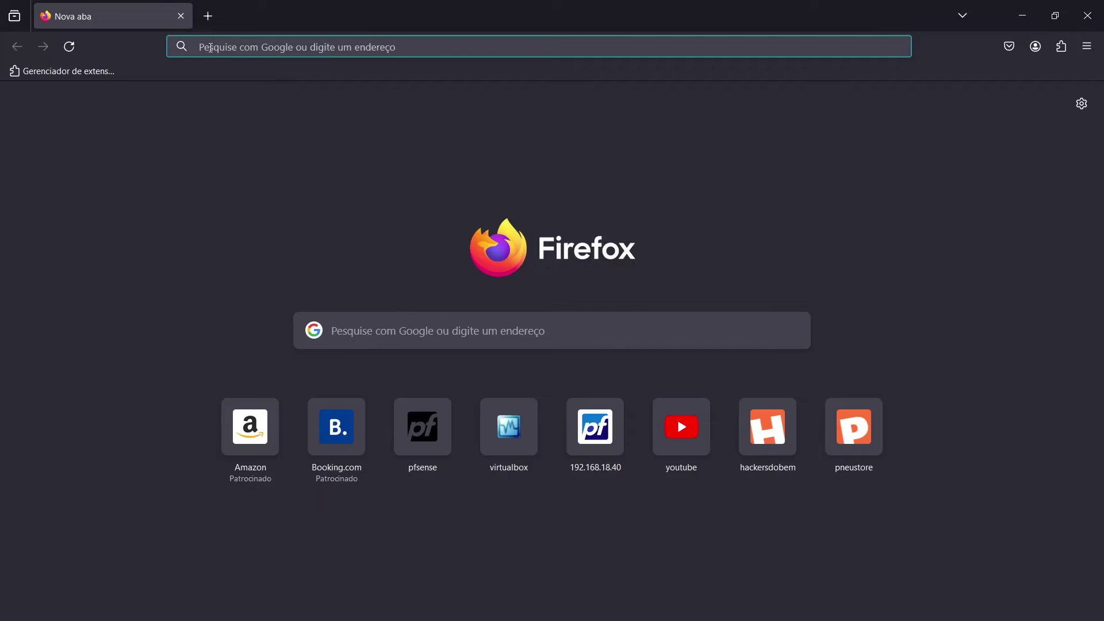
{"action": "type", "text": "www.pfs"}
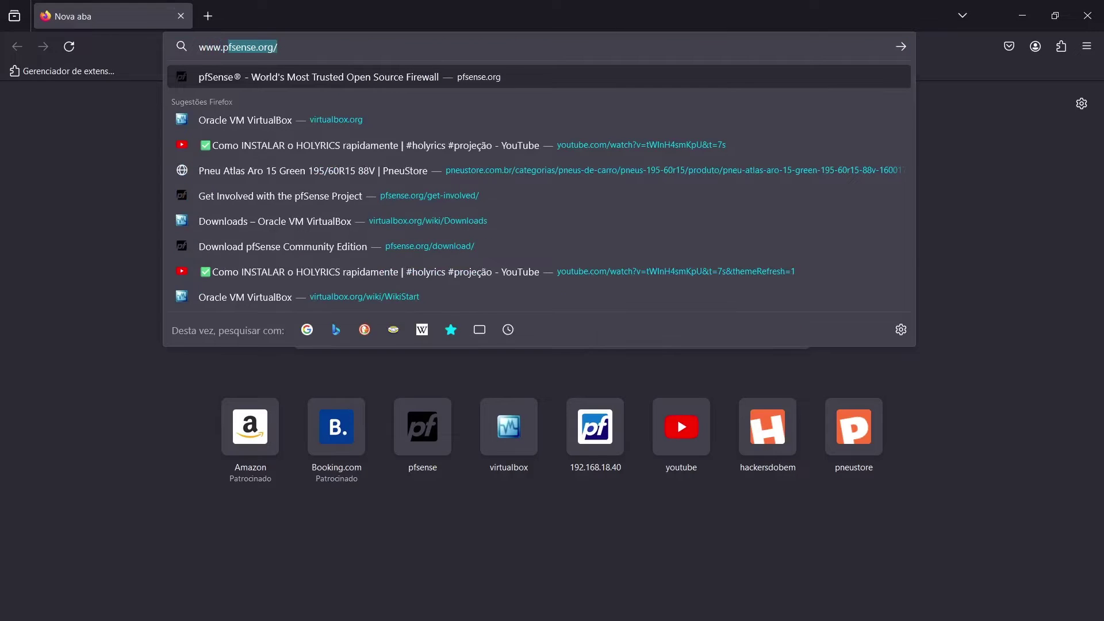
{"action": "type", "text": "ense.org"}
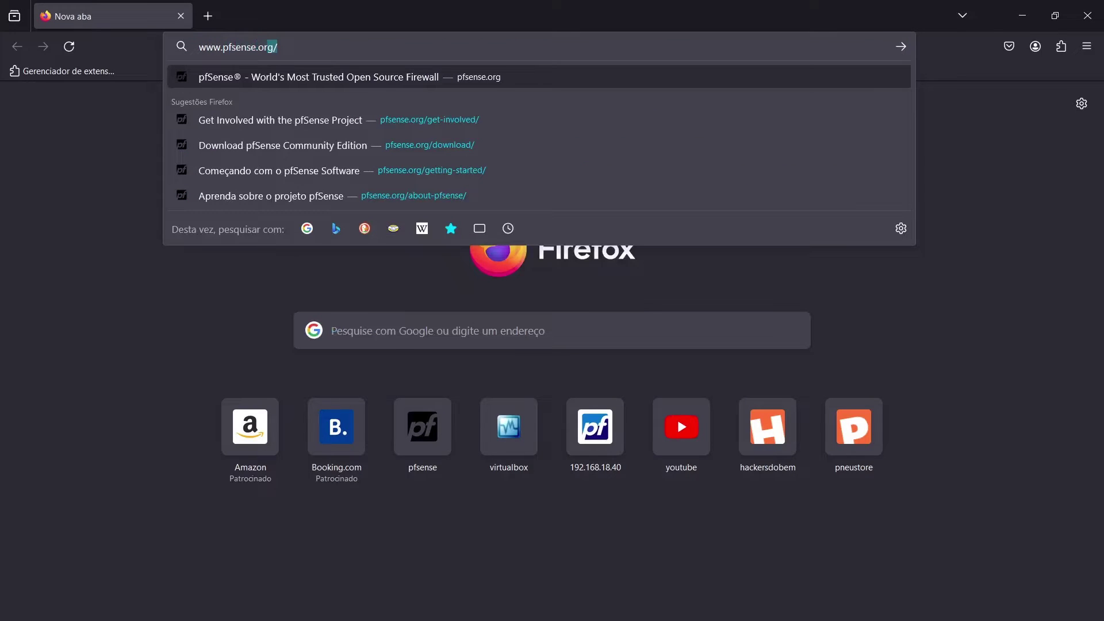
{"action": "key", "text": "Return"}
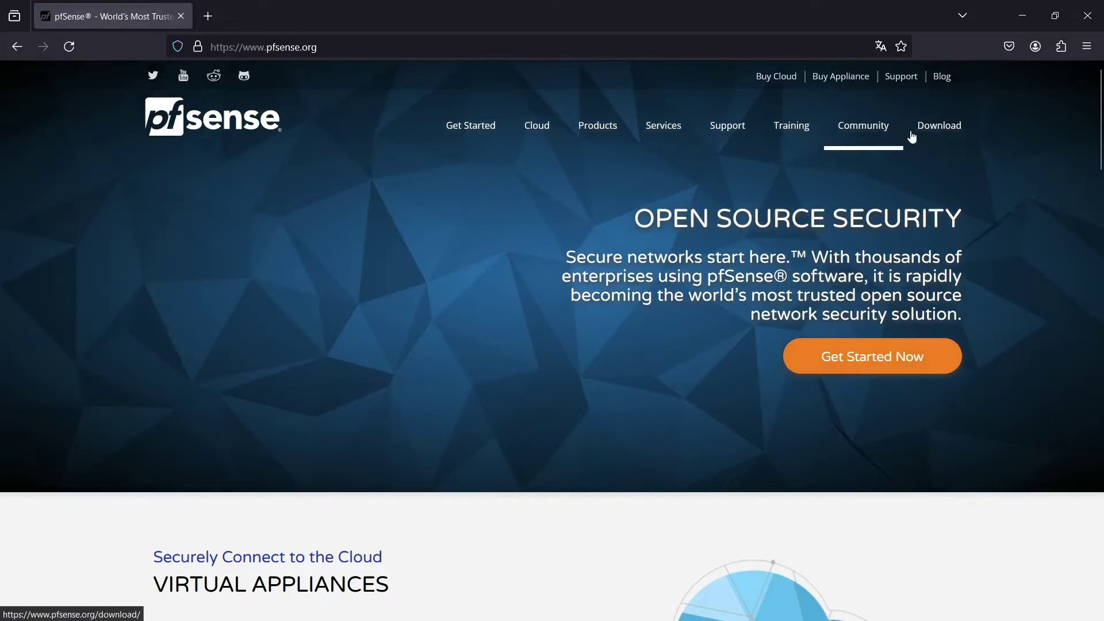
{"action": "left_click", "coordinate": [921, 135]}
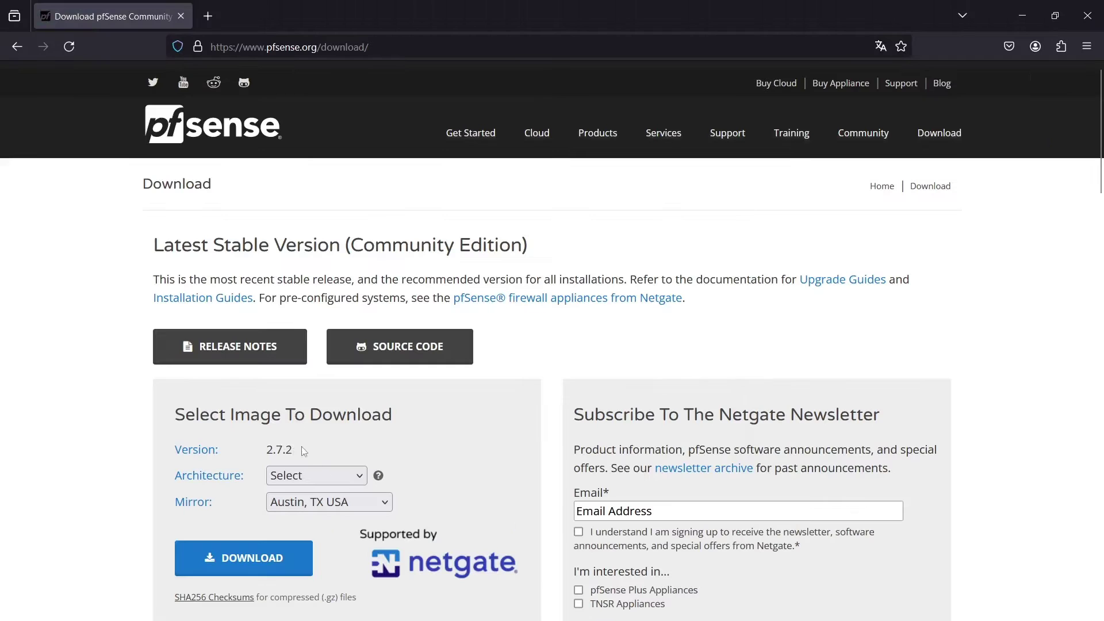
- Download the 2.7.2 AMD64 DVD Image (ISO) installer from the Austin, TX USA mirror
{"action": "left_click", "coordinate": [377, 364]}
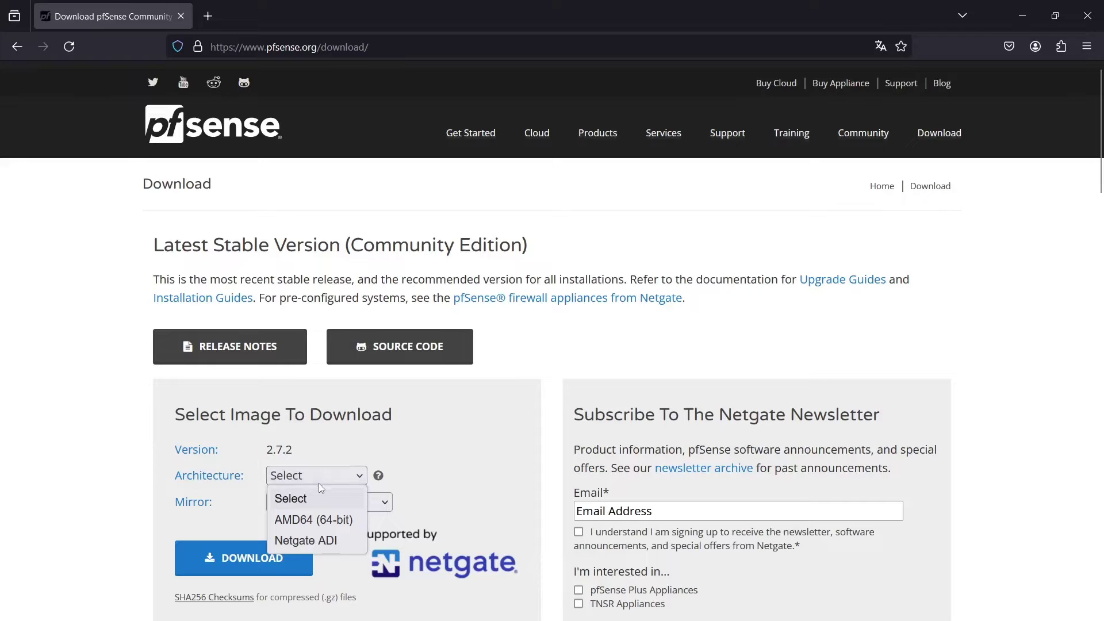
{"action": "left_click", "coordinate": [326, 522]}
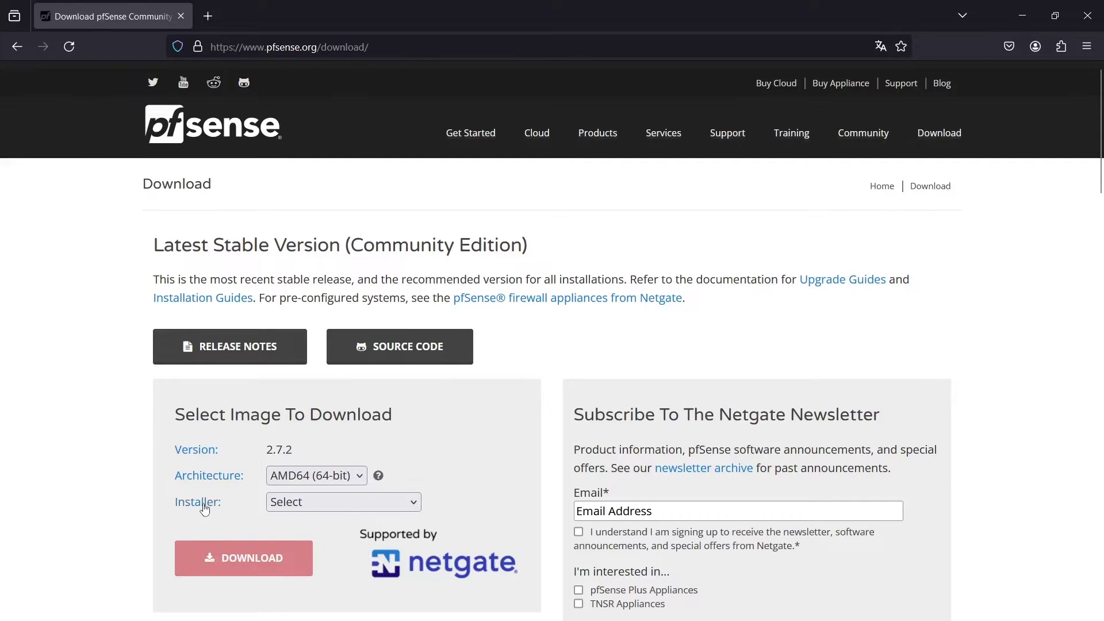
{"action": "left_click", "coordinate": [394, 502]}
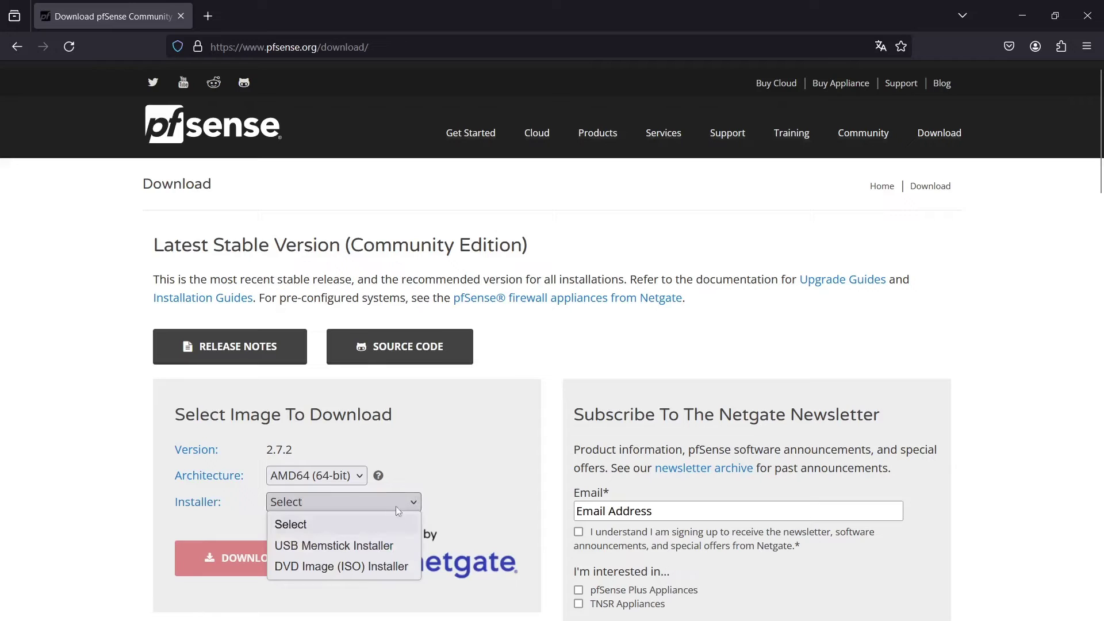
{"action": "left_click", "coordinate": [361, 567]}
{"action": "scroll", "coordinate": [402, 403], "scroll_direction": "down", "scroll_amount": 3}
{"action": "left_click", "coordinate": [386, 374]}
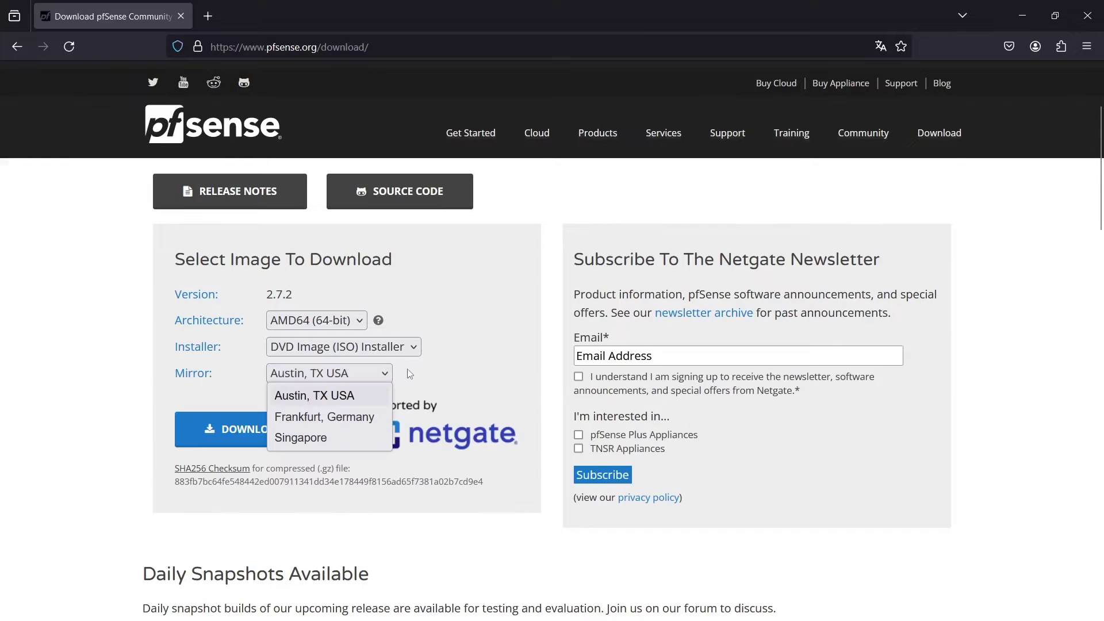
{"action": "left_click", "coordinate": [379, 375]}
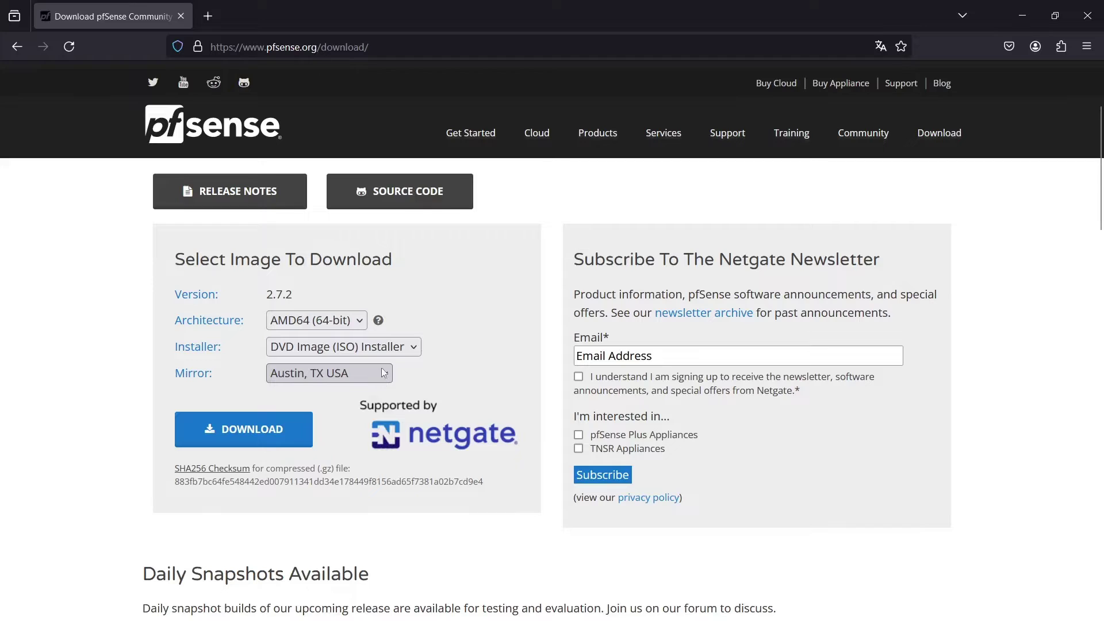
{"action": "left_click", "coordinate": [283, 432]}
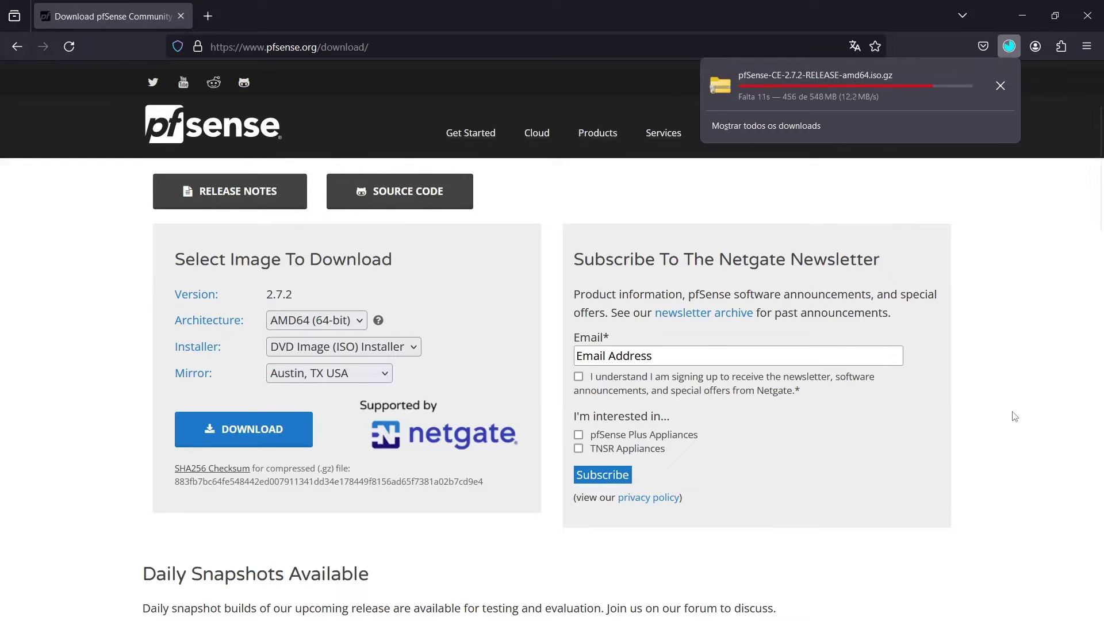
{"action": "left_click", "coordinate": [813, 245]}
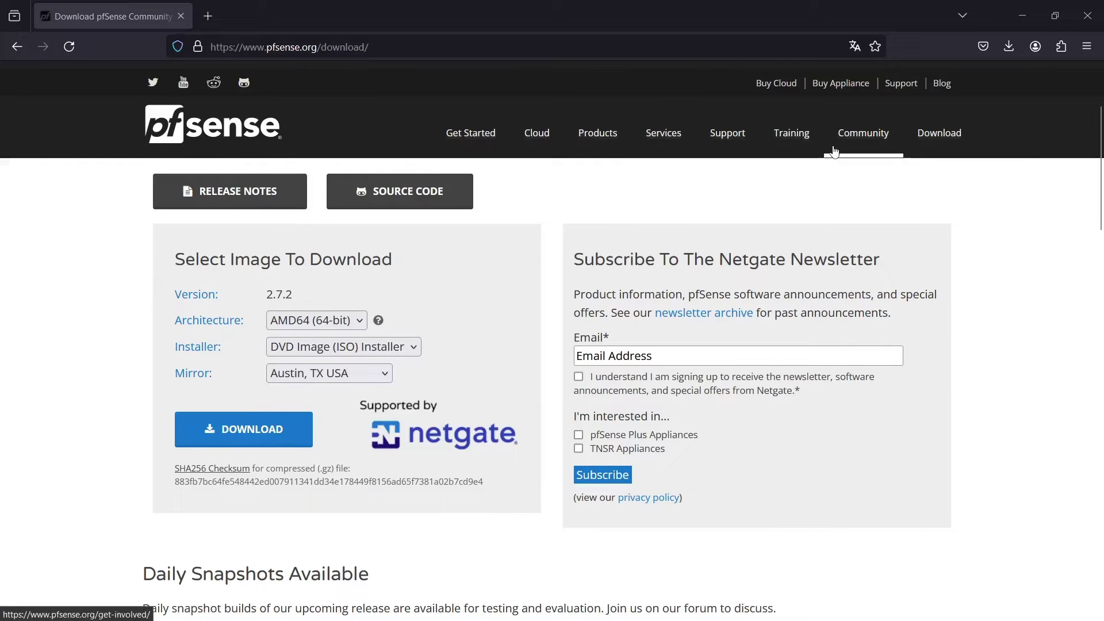
- Open the Netgate Docs Hardware > Minimum Hardware Requirements page via Community
{"action": "left_click", "coordinate": [853, 143]}
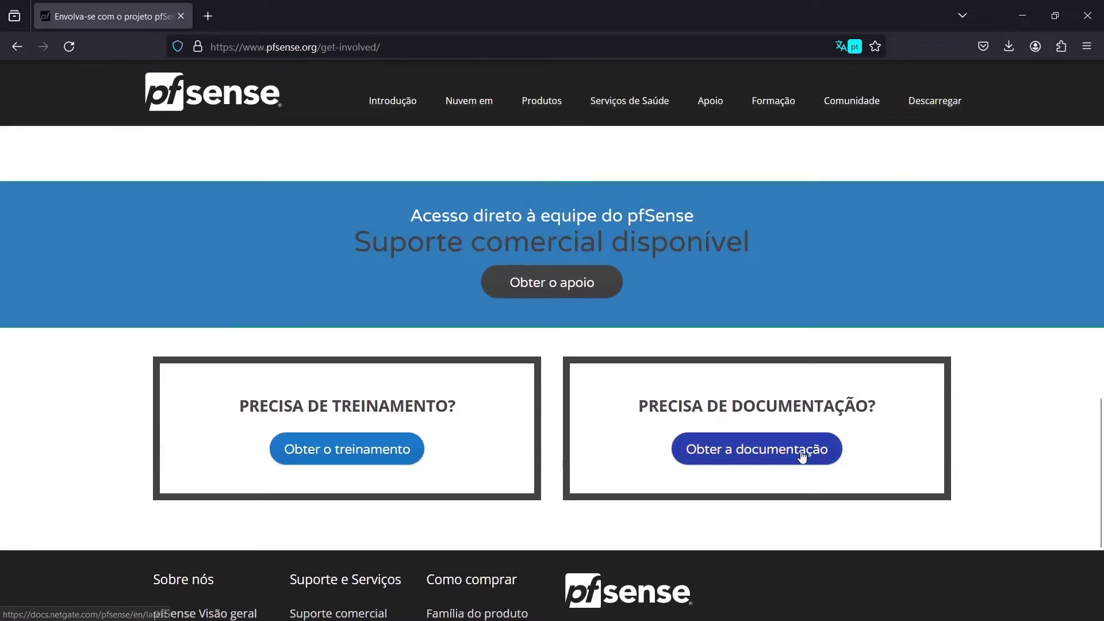
{"action": "left_click", "coordinate": [800, 456]}
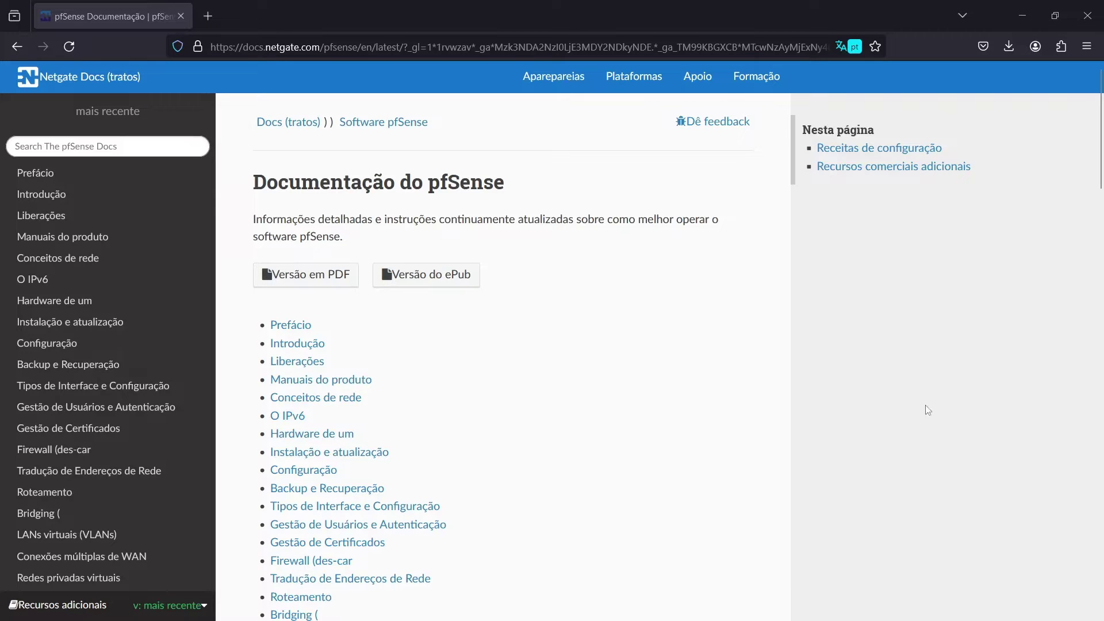
{"action": "left_click", "coordinate": [346, 434]}
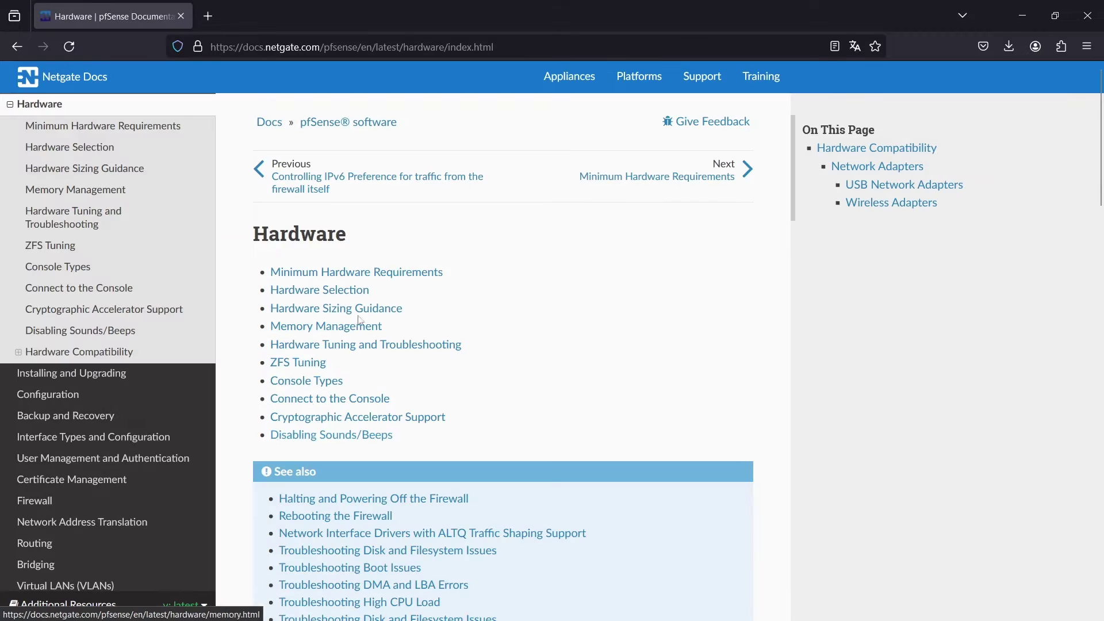
{"action": "left_click", "coordinate": [368, 278]}
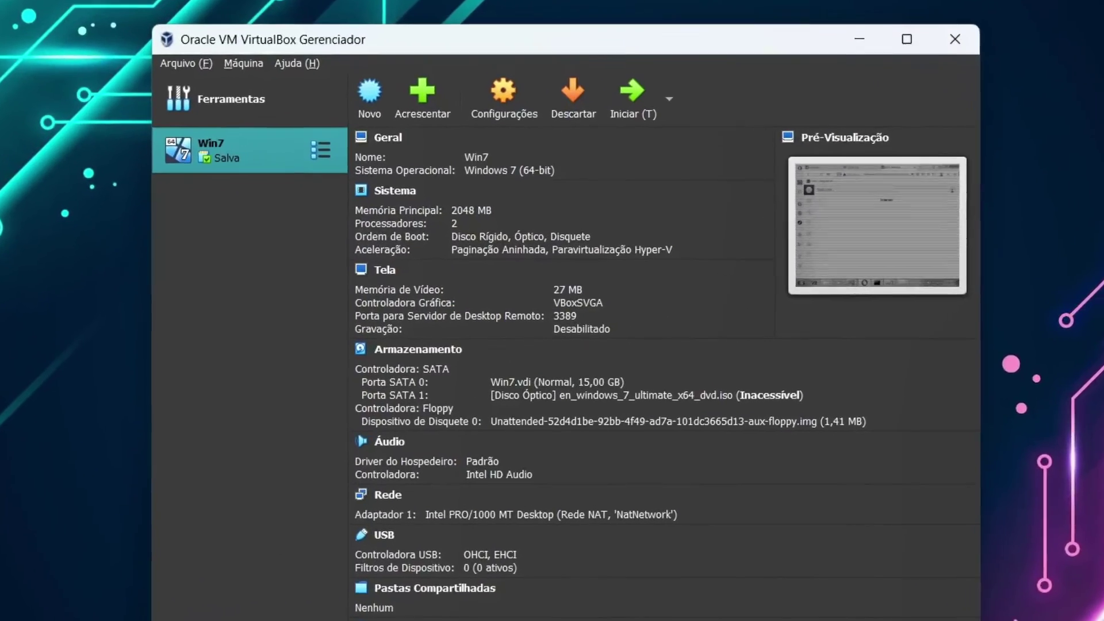
- Start a new VM named Pfsense in F:\Virtual Machines (Virtual Box) and browse for an ISO
{"action": "left_click", "coordinate": [351, 81]}
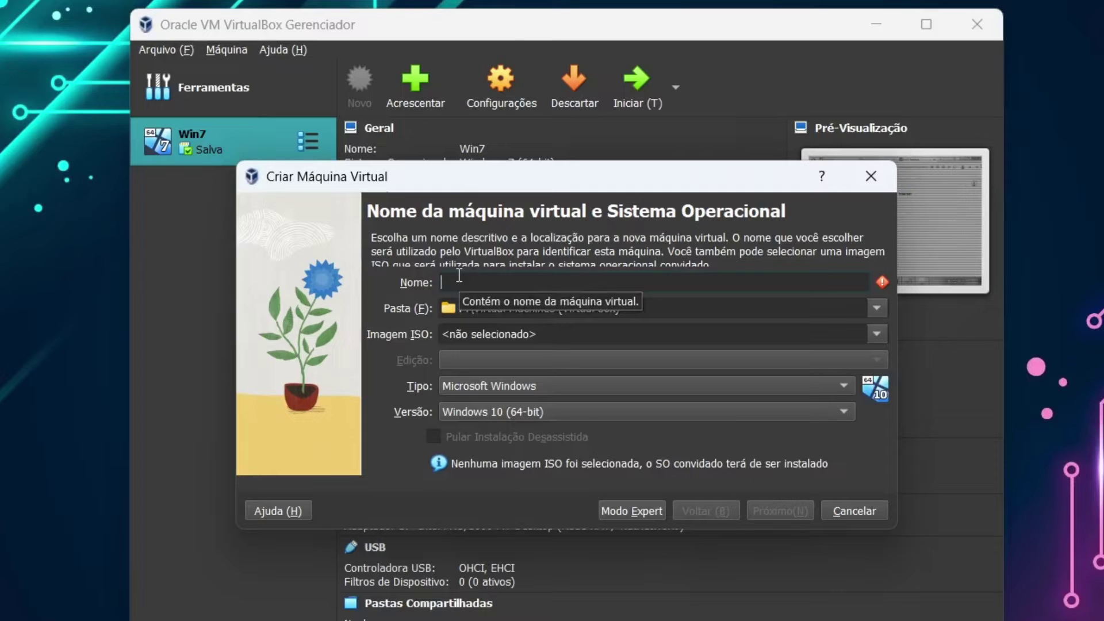
{"action": "type", "text": "Pfsense"}
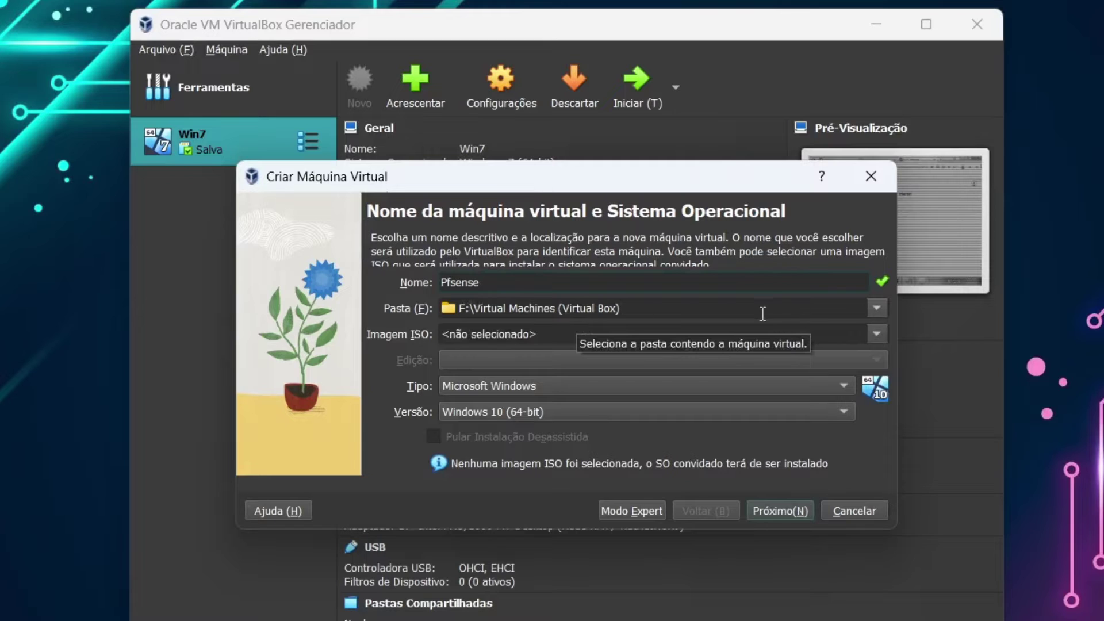
{"action": "left_click", "coordinate": [876, 310]}
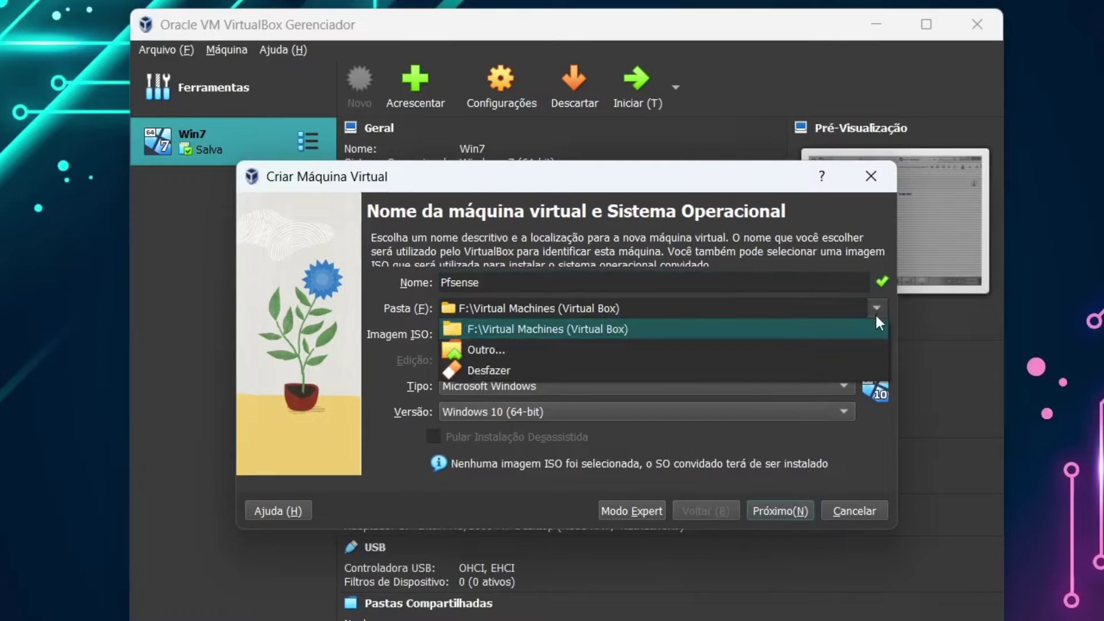
{"action": "left_click", "coordinate": [877, 311]}
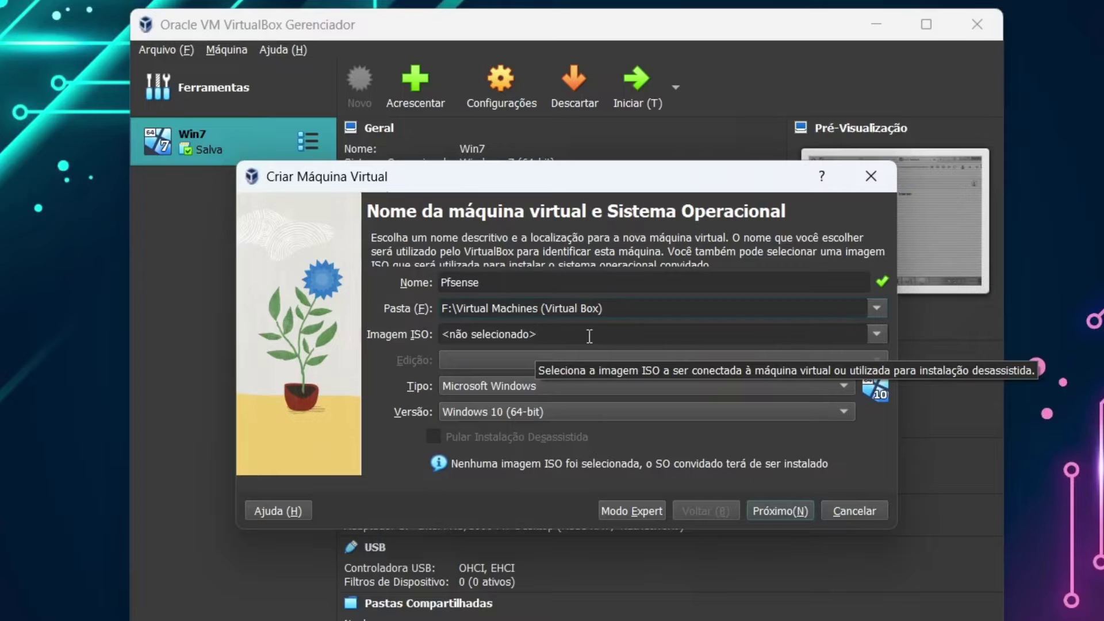
{"action": "left_click", "coordinate": [878, 335]}
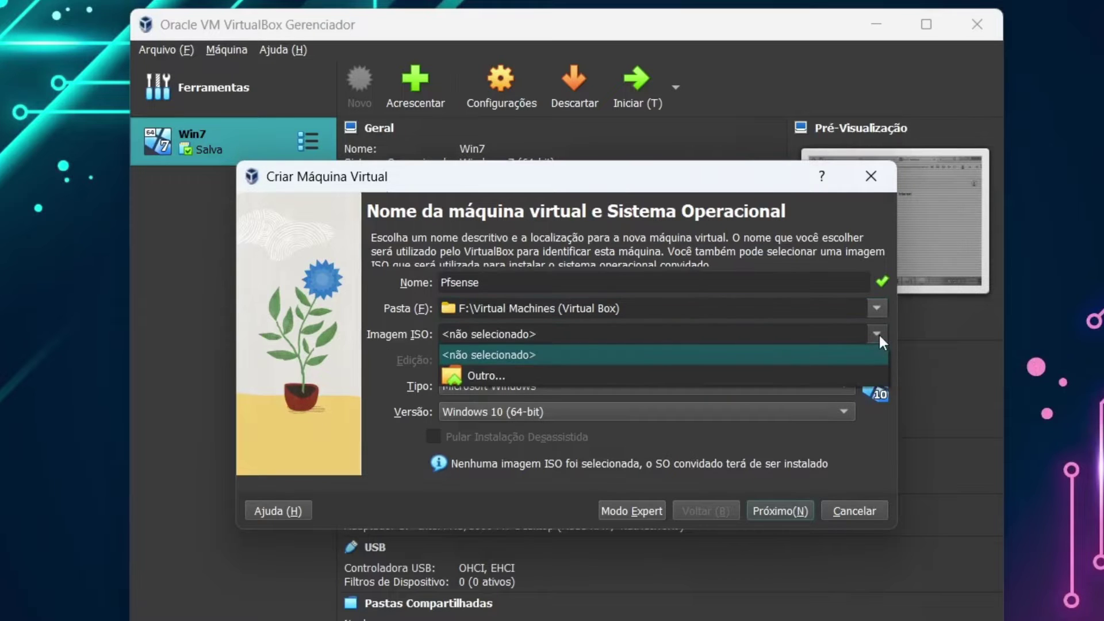
{"action": "left_click", "coordinate": [491, 376]}
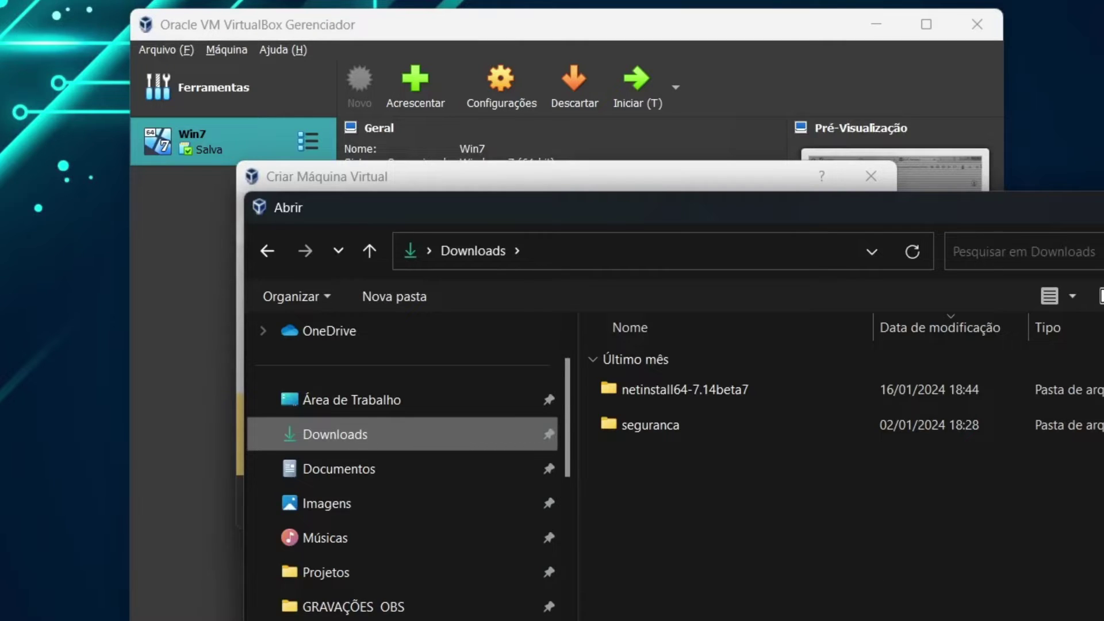
- Extract the downloaded pfSense archive into its own Downloads subfolder and check the ISO there
{"action": "key", "text": "Escape"}
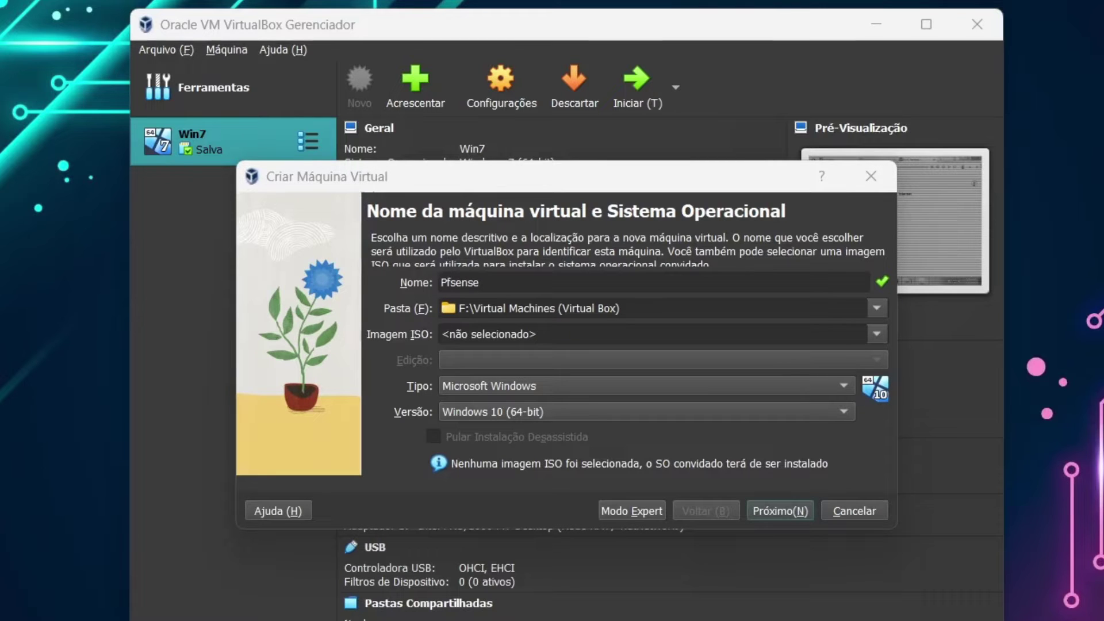
{"action": "key", "text": "alt+Tab"}
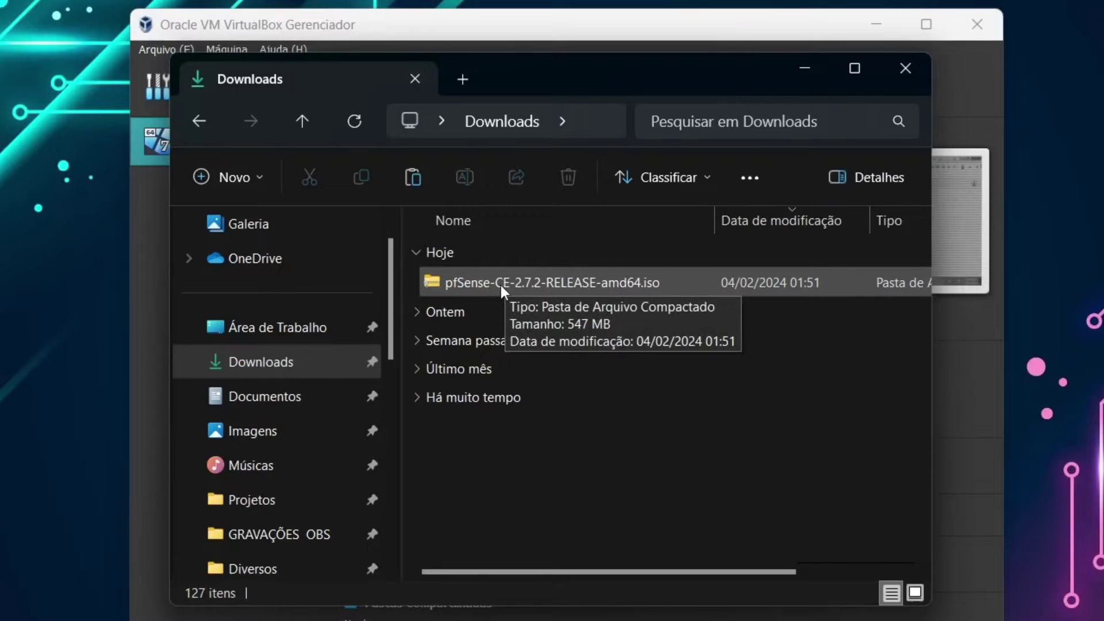
{"action": "right_click", "coordinate": [565, 280]}
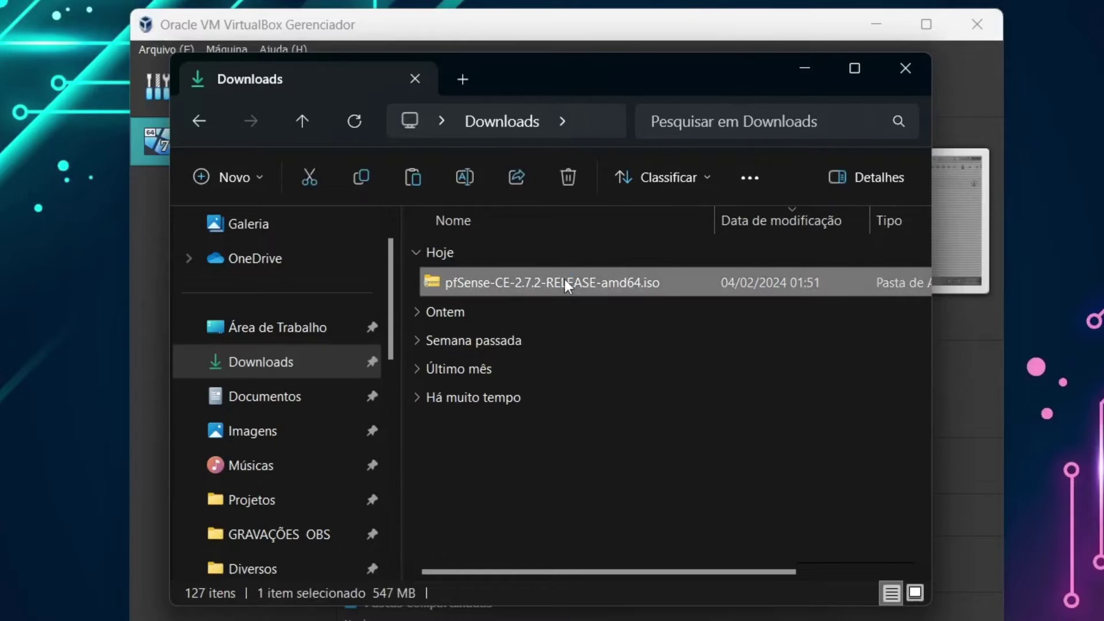
{"action": "mouse_move", "coordinate": [664, 556]}
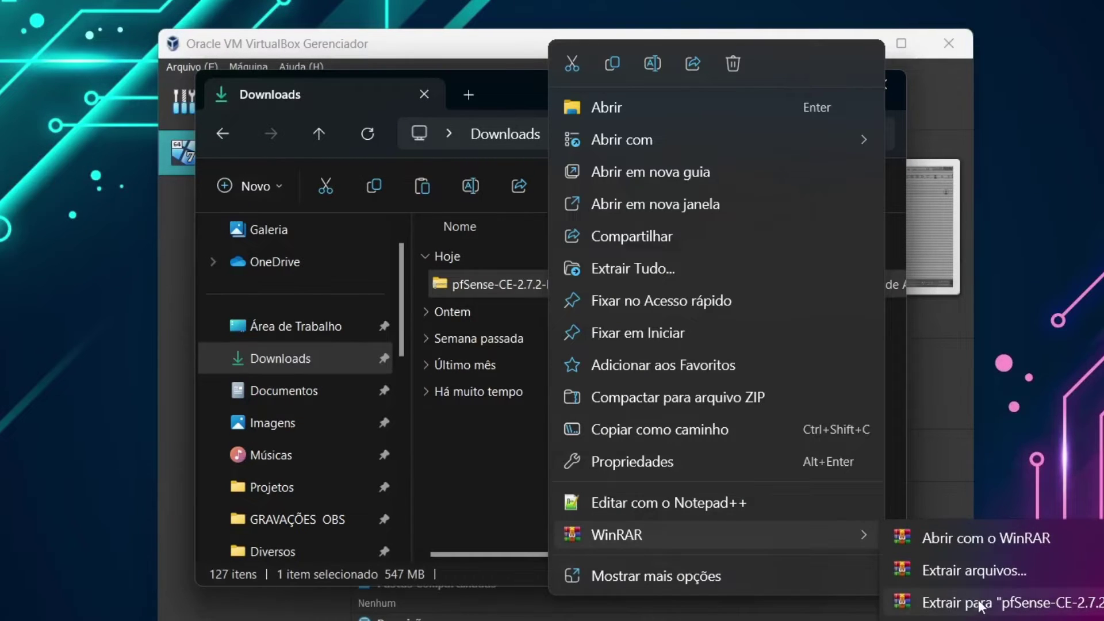
{"action": "left_click", "coordinate": [985, 605]}
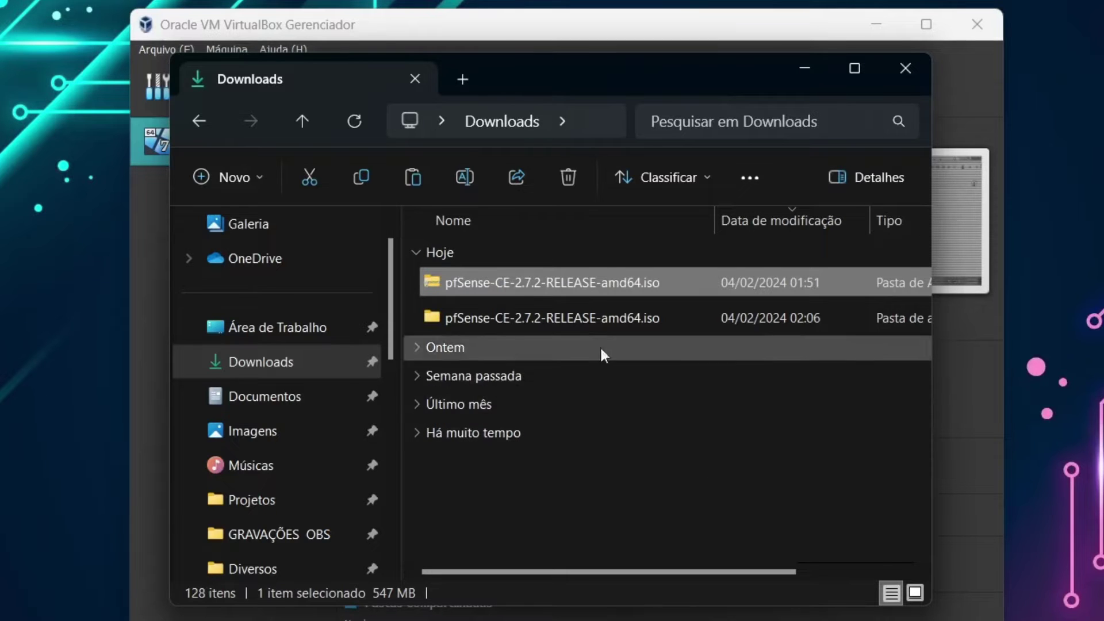
{"action": "double_click", "coordinate": [588, 319]}
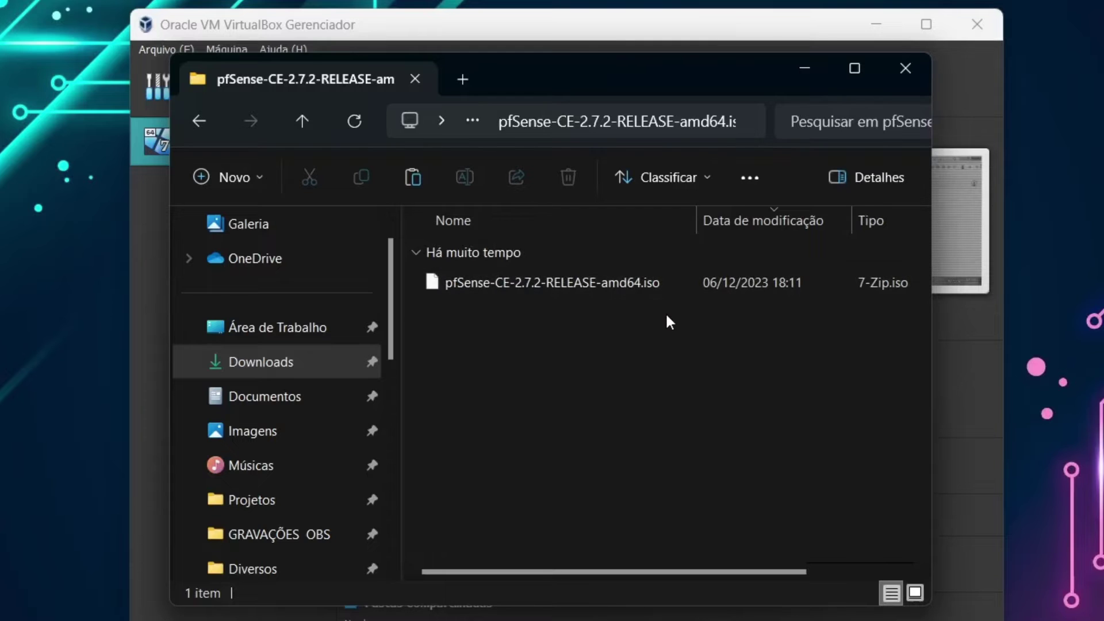
{"action": "left_click", "coordinate": [579, 29]}
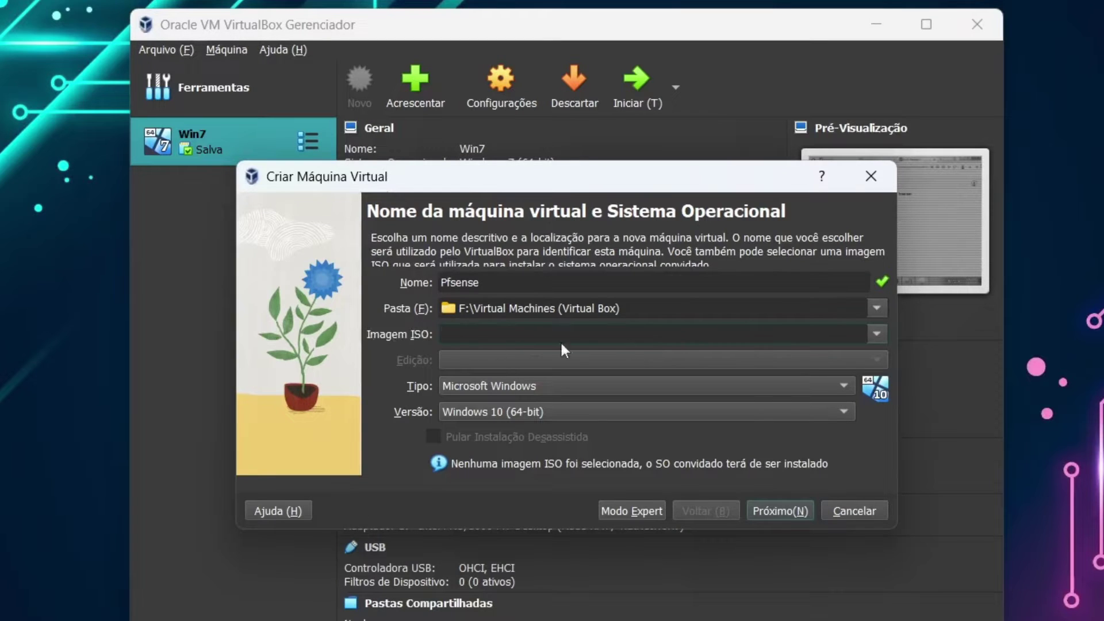
- Attach pfSense-CE-2.7.2-RELEASE-amd64.iso from its extracted folder as the installation image
{"action": "left_click", "coordinate": [875, 333]}
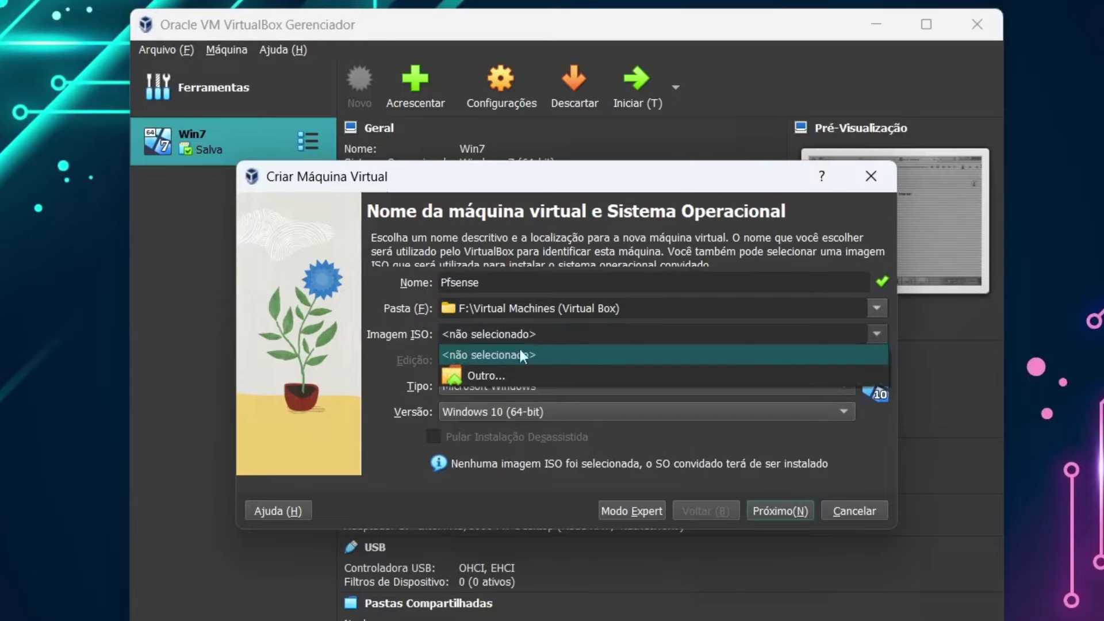
{"action": "left_click", "coordinate": [488, 375]}
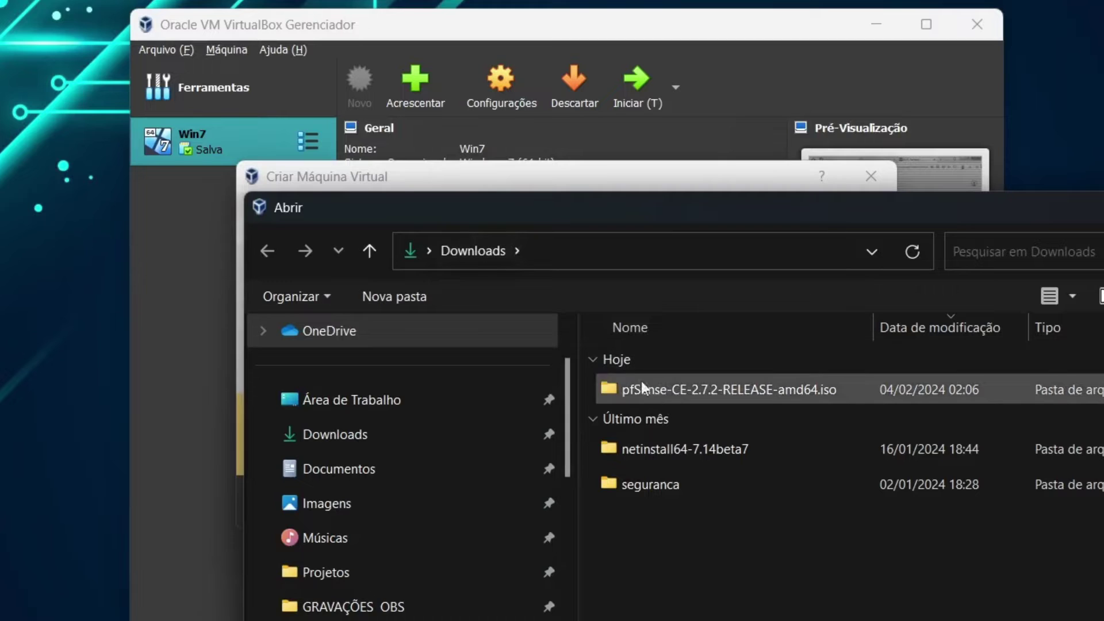
{"action": "double_click", "coordinate": [662, 400]}
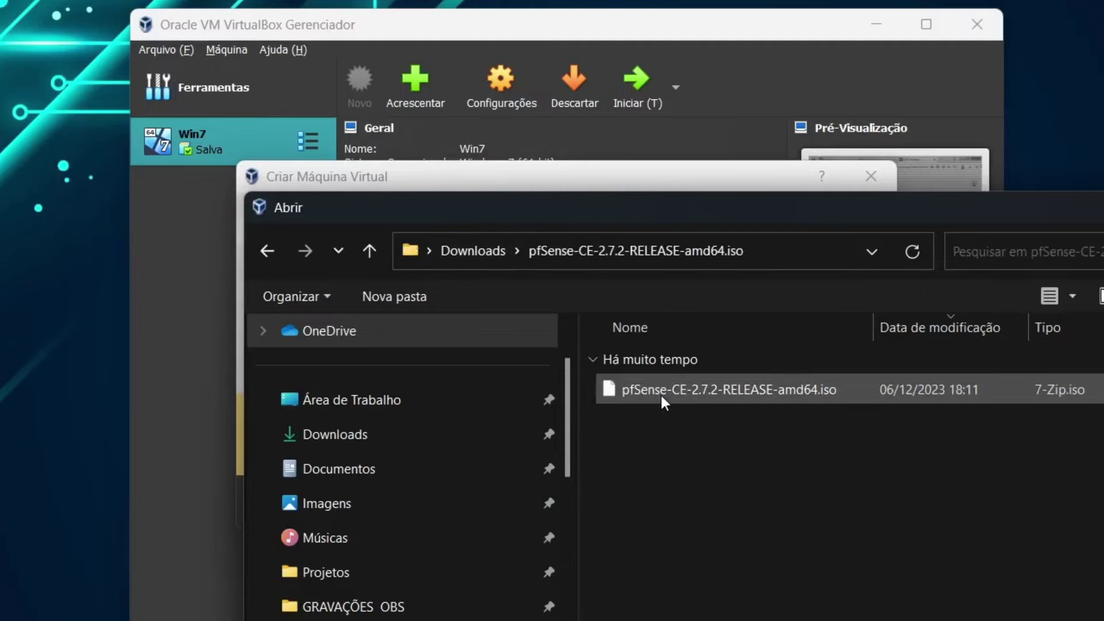
{"action": "double_click", "coordinate": [695, 388]}
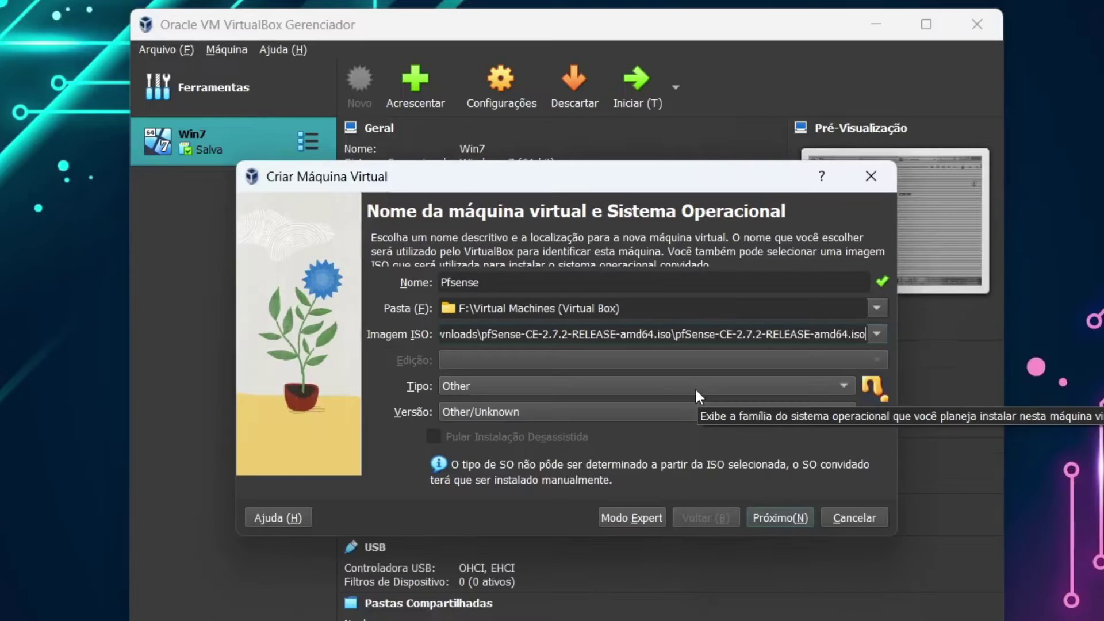
- Set the OS type to BSD with version FreeBSD (64-bit) and continue
{"action": "left_click", "coordinate": [504, 388]}
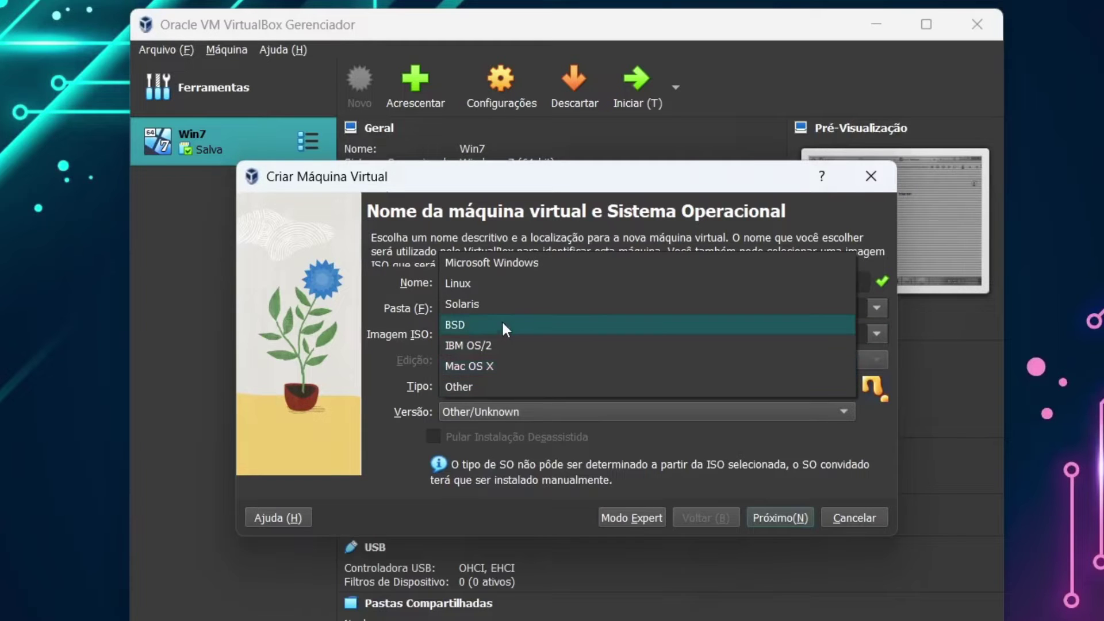
{"action": "left_click", "coordinate": [472, 325]}
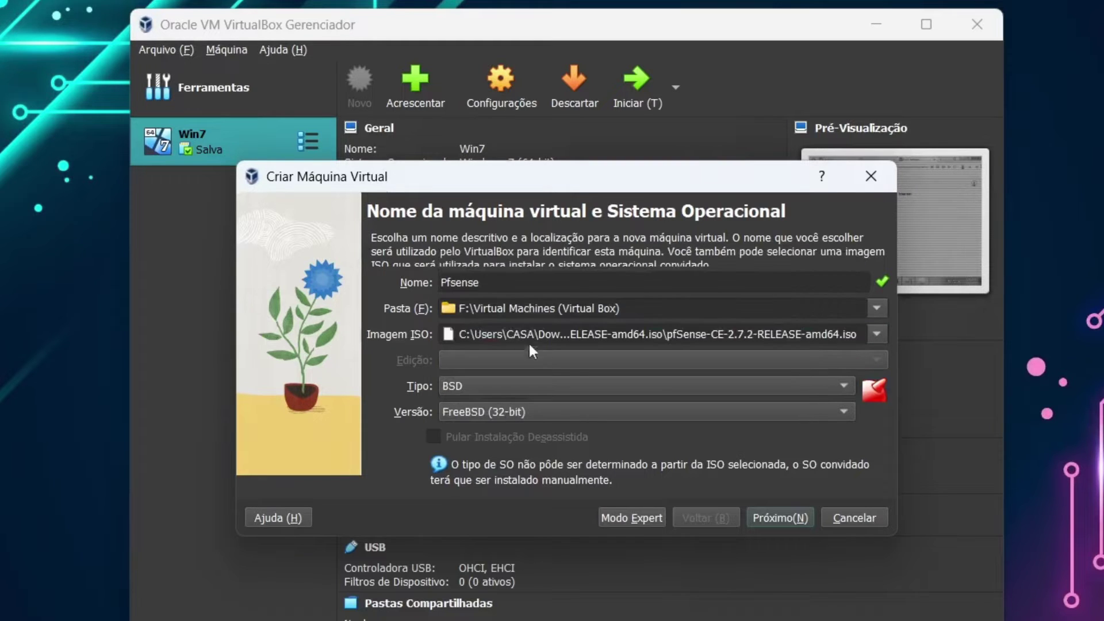
{"action": "left_click", "coordinate": [467, 412]}
{"action": "left_click", "coordinate": [540, 437]}
{"action": "left_click", "coordinate": [771, 516]}
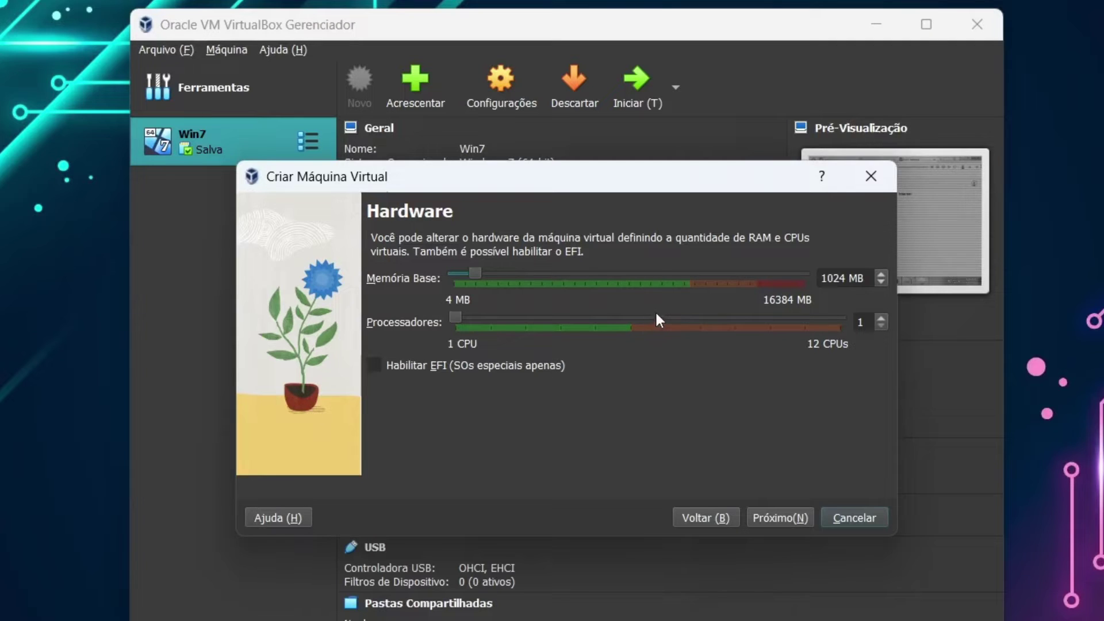
- Enter 1024 MB as base memory and drag the processor slider down
{"action": "left_click_drag", "start_coordinate": [480, 277], "coordinate": [503, 277]}
{"action": "left_click", "coordinate": [826, 280]}
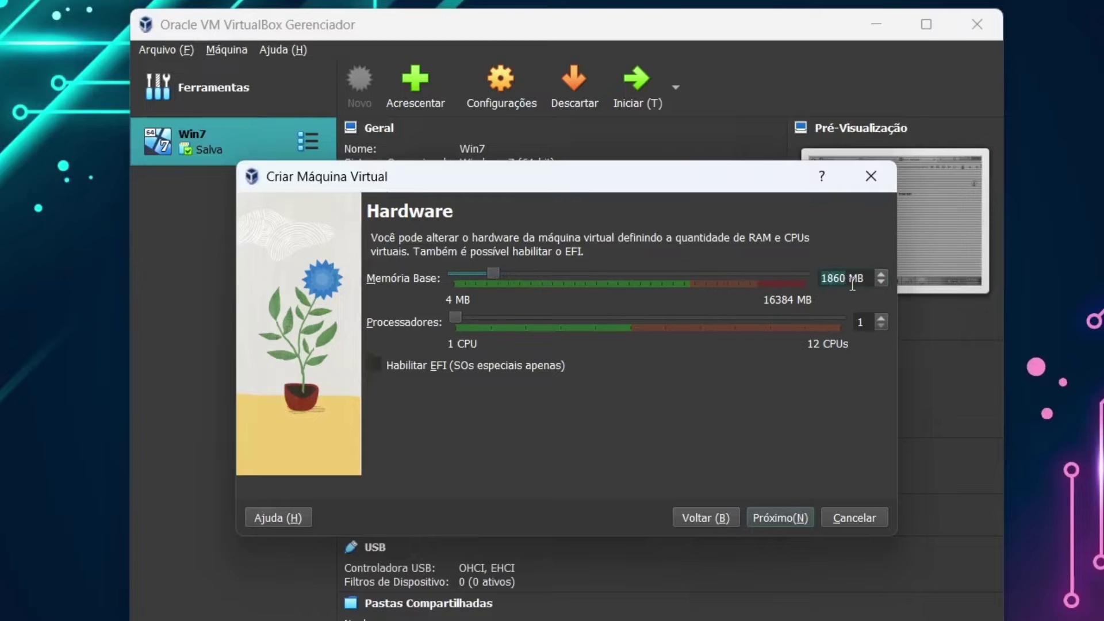
{"action": "left_click_drag", "start_coordinate": [860, 279], "coordinate": [739, 278]}
{"action": "type", "text": "1024"}
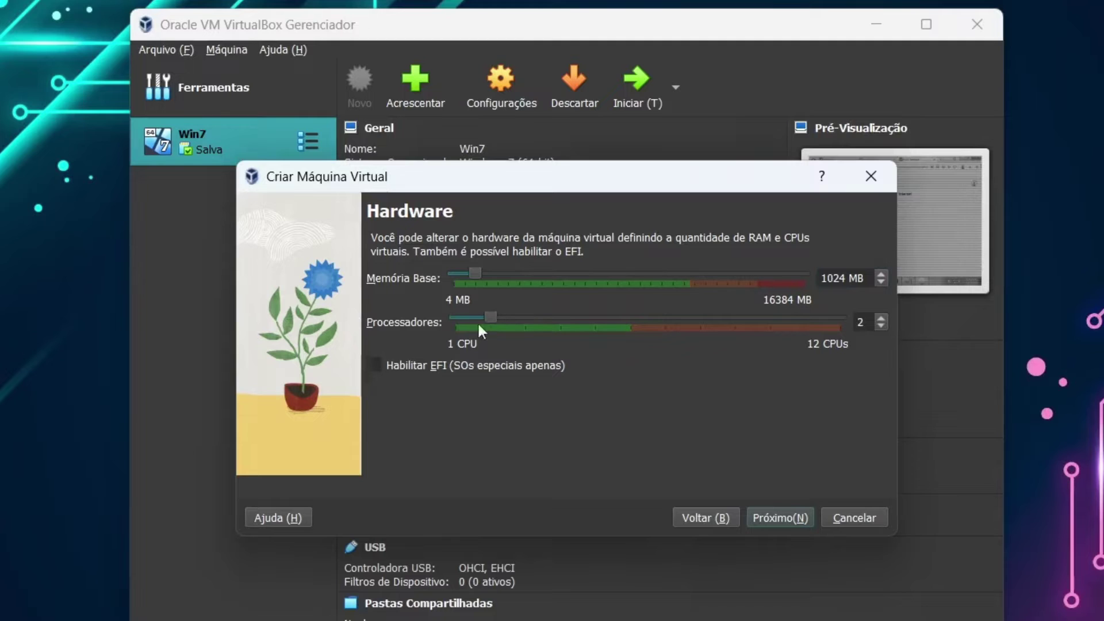
{"action": "left_click_drag", "start_coordinate": [479, 323], "coordinate": [458, 324]}
- Accept the default 8 GB virtual disk, review the summary and finish the Pfsense VM
{"action": "left_click", "coordinate": [798, 519]}
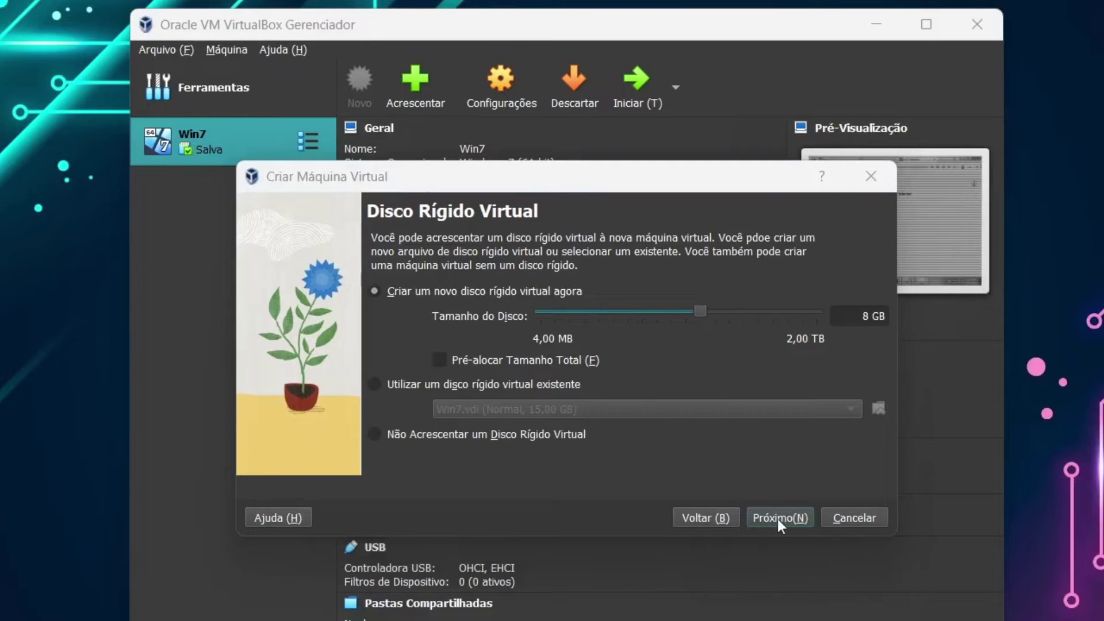
{"action": "left_click", "coordinate": [778, 519]}
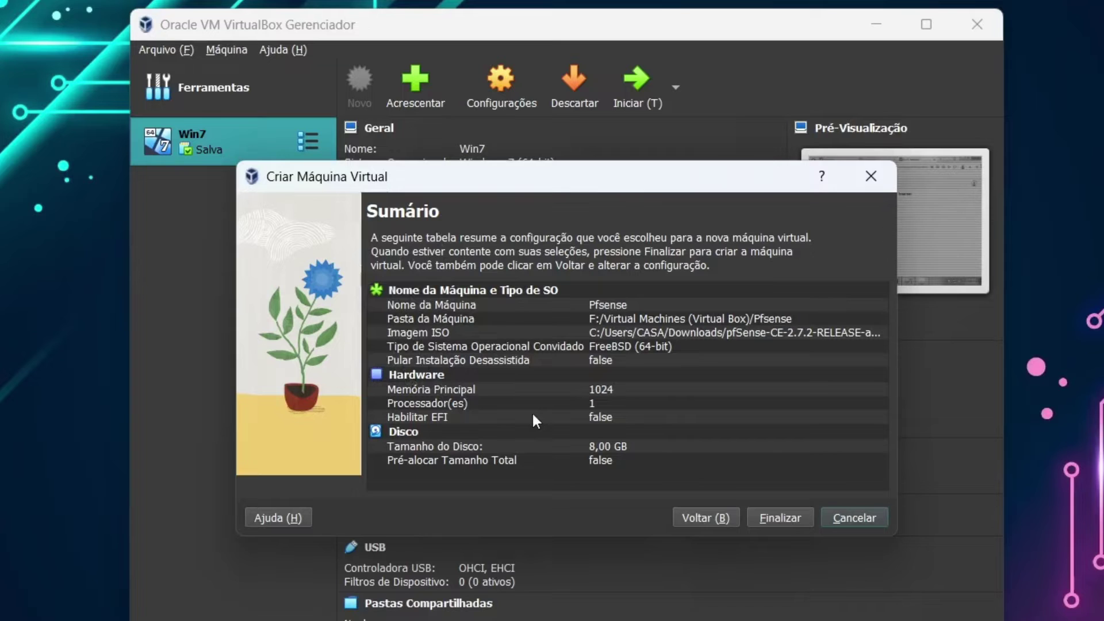
{"action": "left_click", "coordinate": [785, 517]}
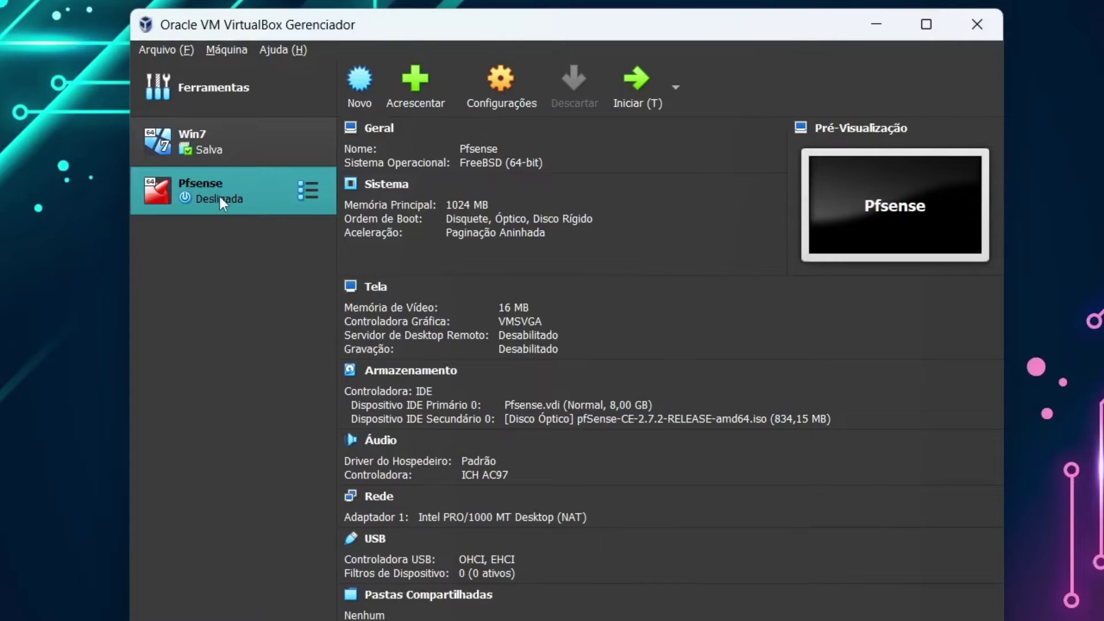
{"action": "left_click", "coordinate": [505, 97]}
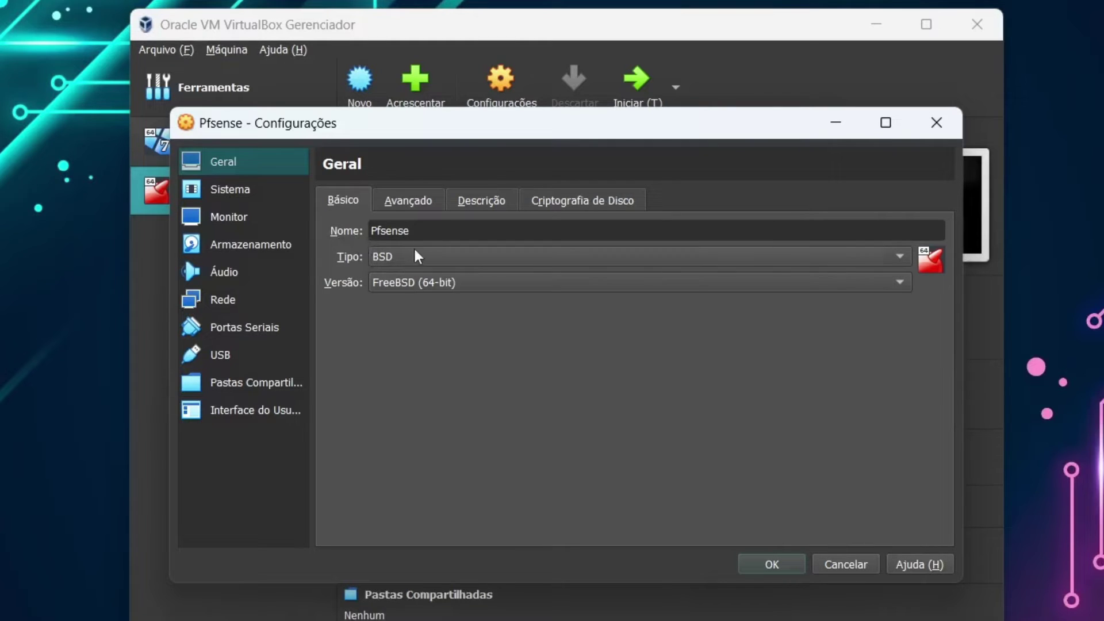
{"action": "left_click", "coordinate": [404, 202]}
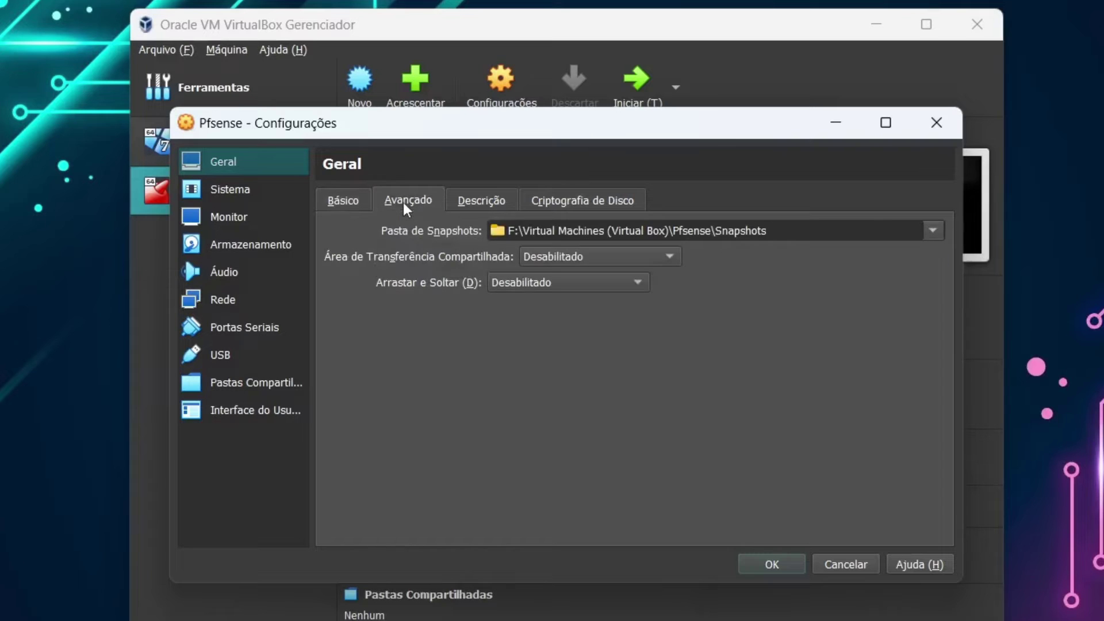
{"action": "left_click", "coordinate": [476, 203]}
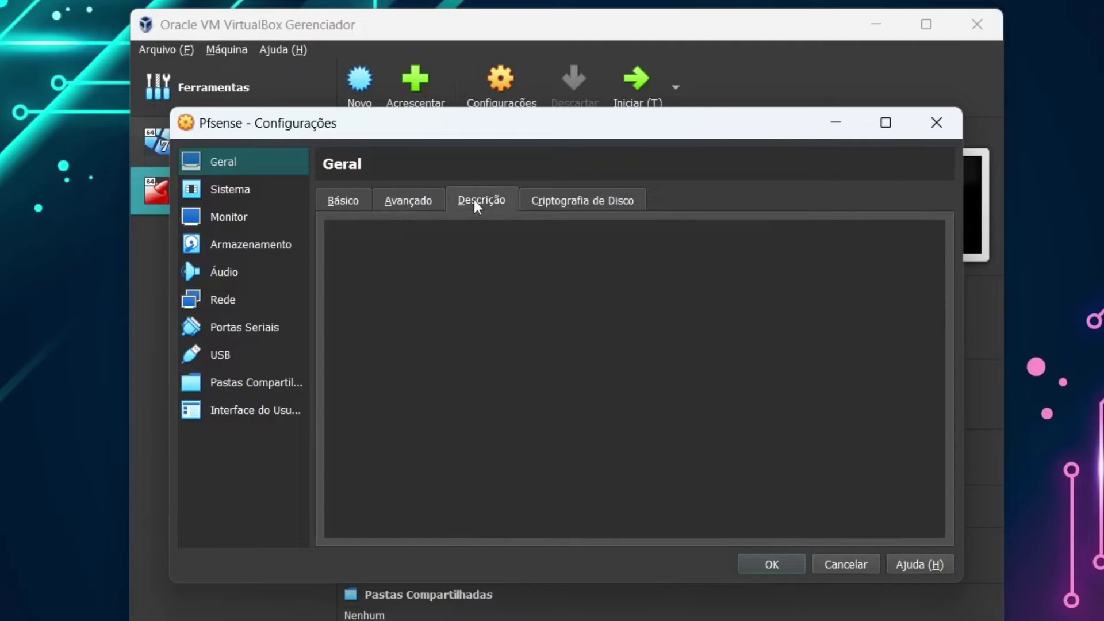
{"action": "left_click", "coordinate": [546, 209]}
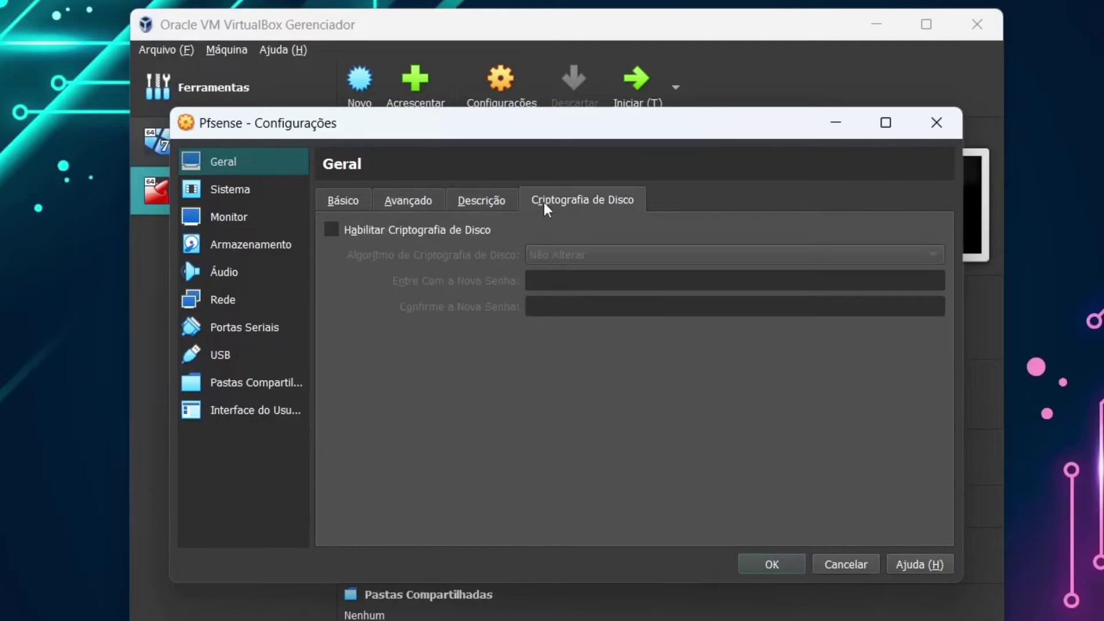
{"action": "left_click", "coordinate": [247, 191]}
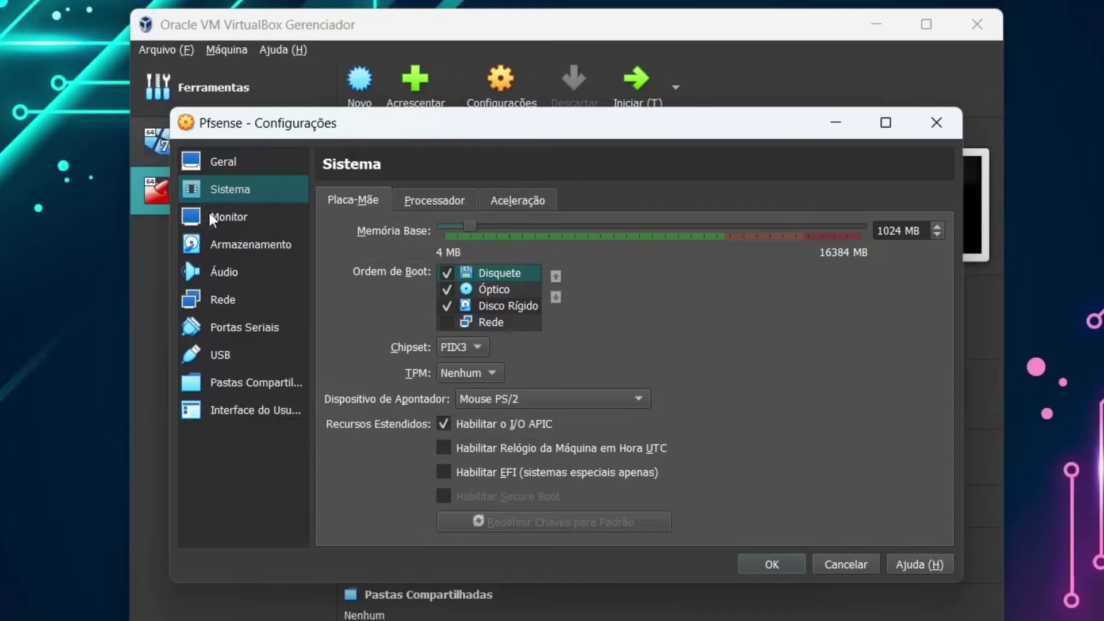
{"action": "left_click", "coordinate": [851, 564]}
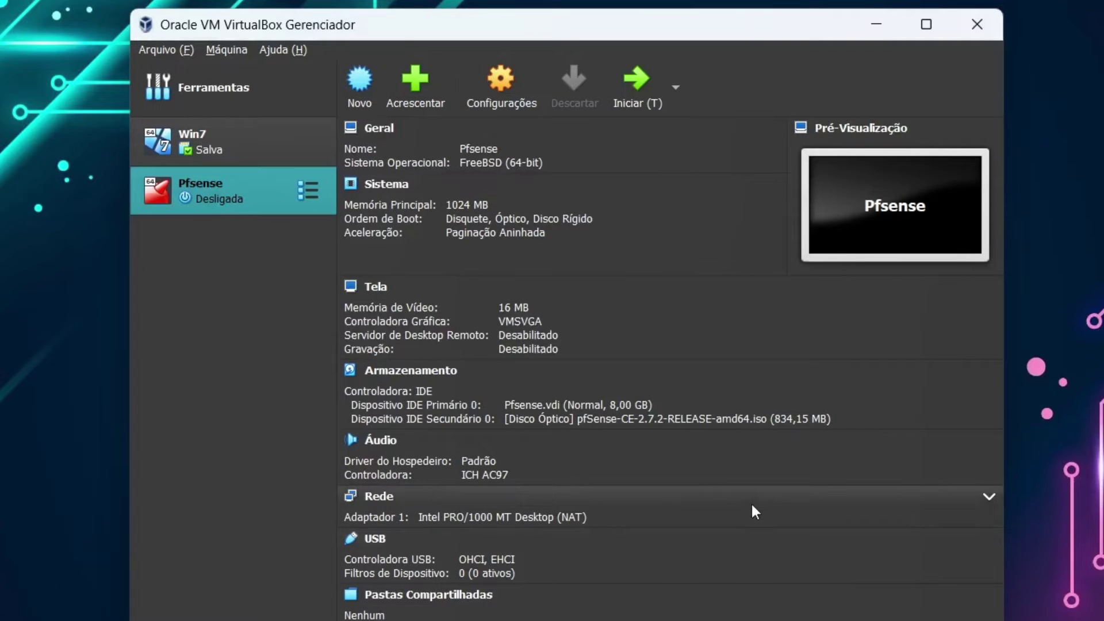
- Start the Pfsense VM, dismiss the mouse integration notice and let the VM capture the mouse
{"action": "left_click", "coordinate": [627, 97]}
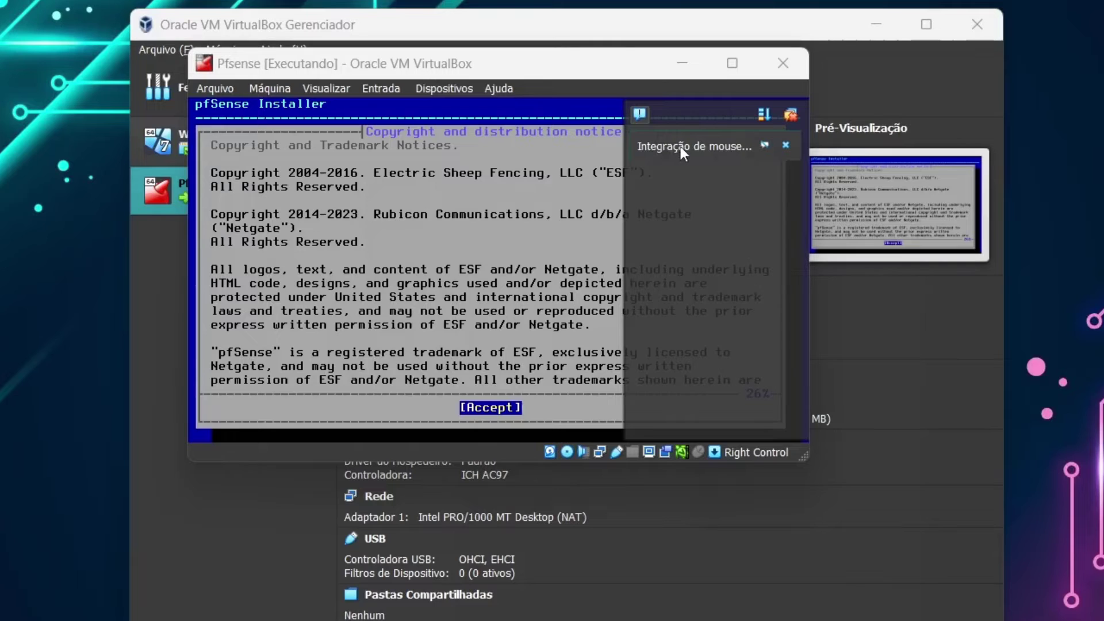
{"action": "left_click", "coordinate": [786, 146]}
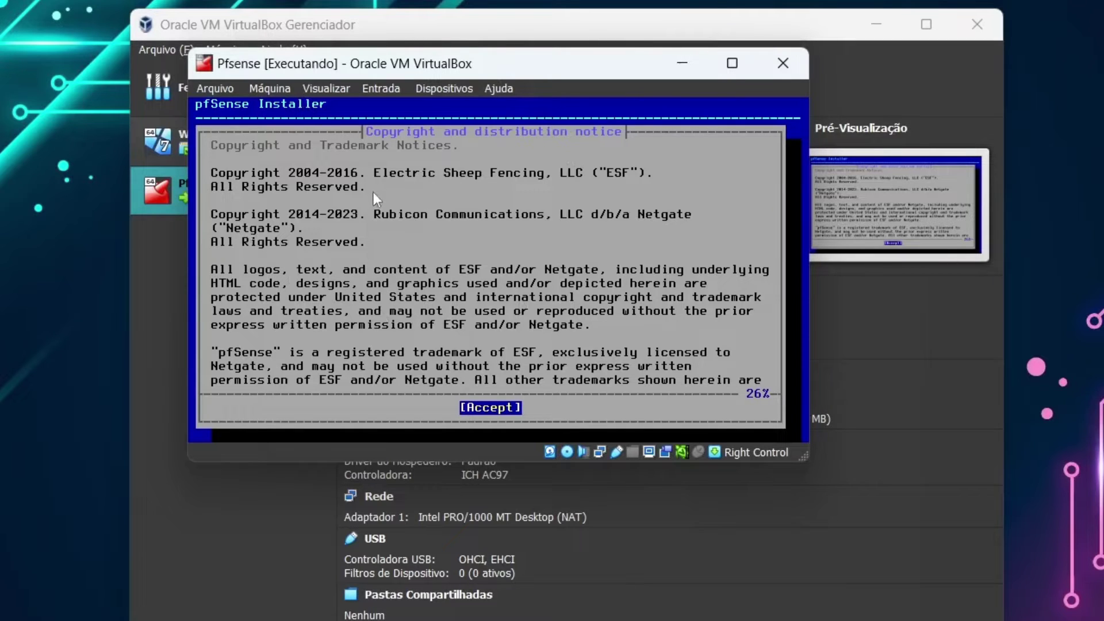
{"action": "left_click", "coordinate": [409, 201]}
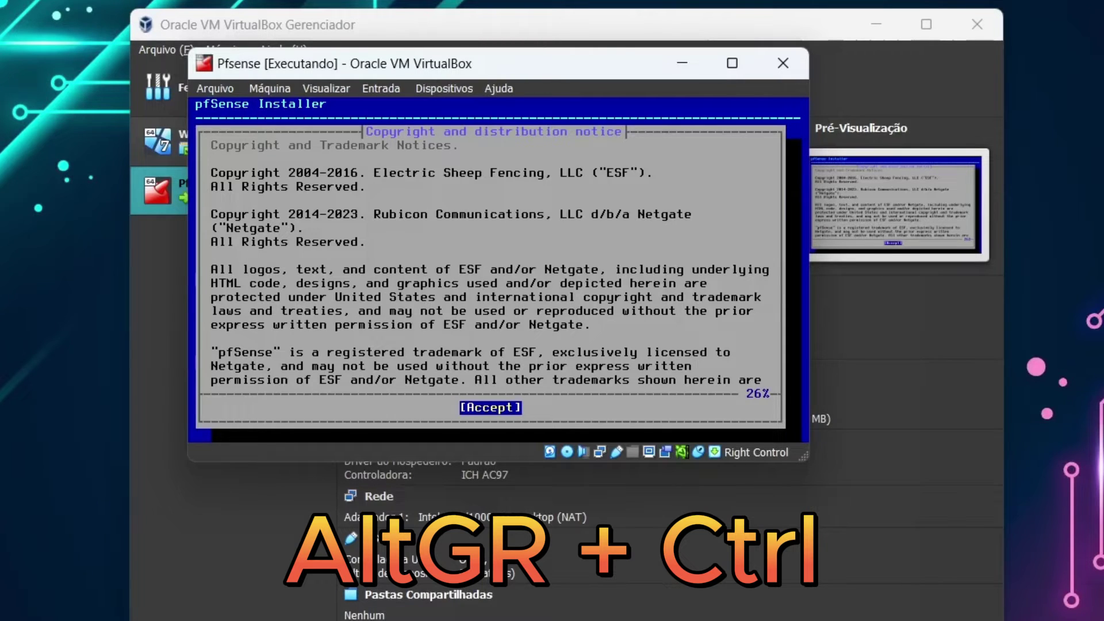
{"action": "key", "text": "Control_R"}
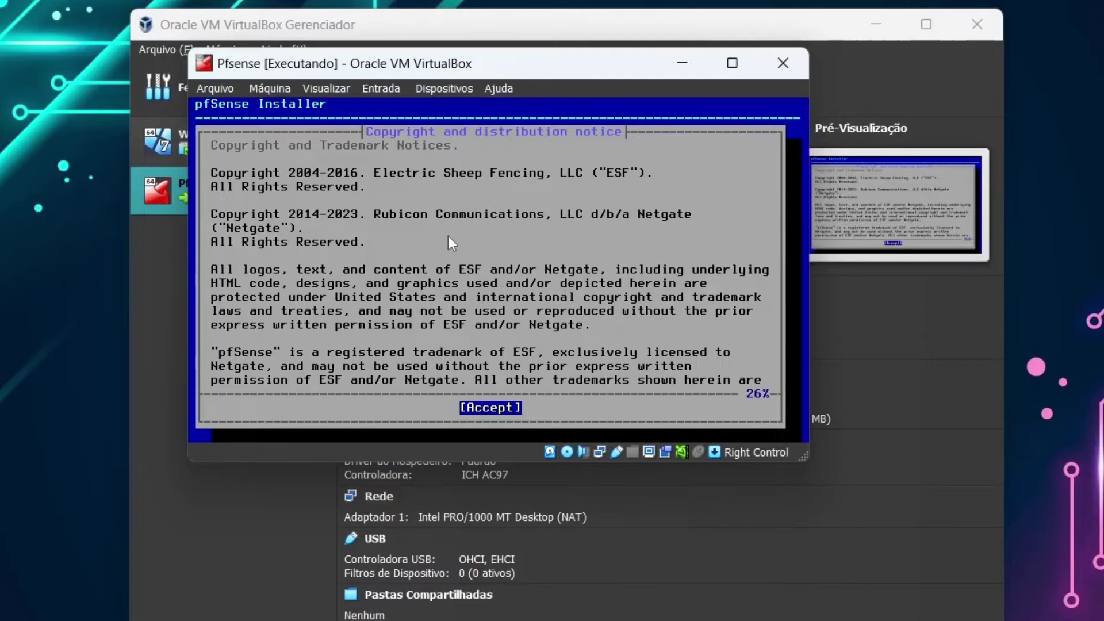
{"action": "left_click", "coordinate": [495, 226]}
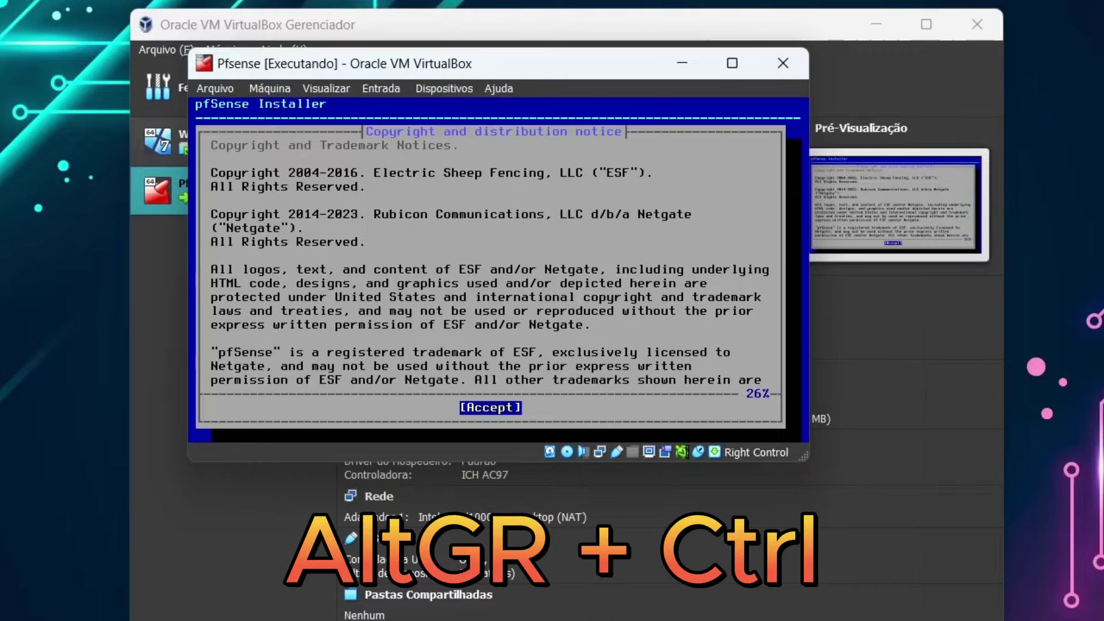
{"action": "key", "text": "Control_R"}
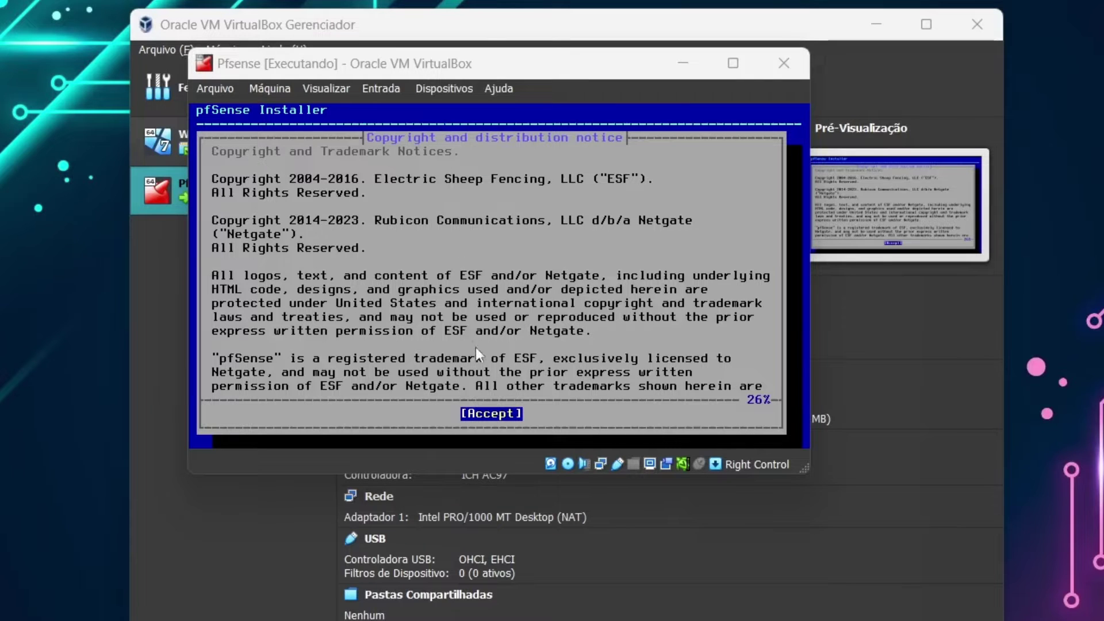
{"action": "left_click", "coordinate": [500, 412]}
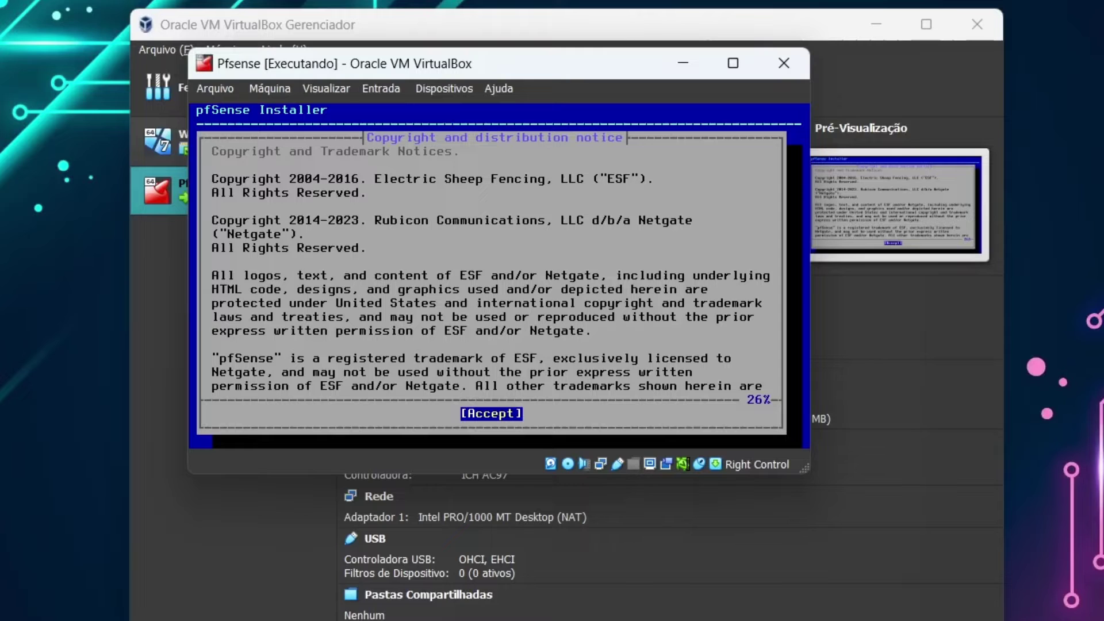
- Accept the copyright notice, browse the welcome options, then choose Install
{"action": "key", "text": "Return"}
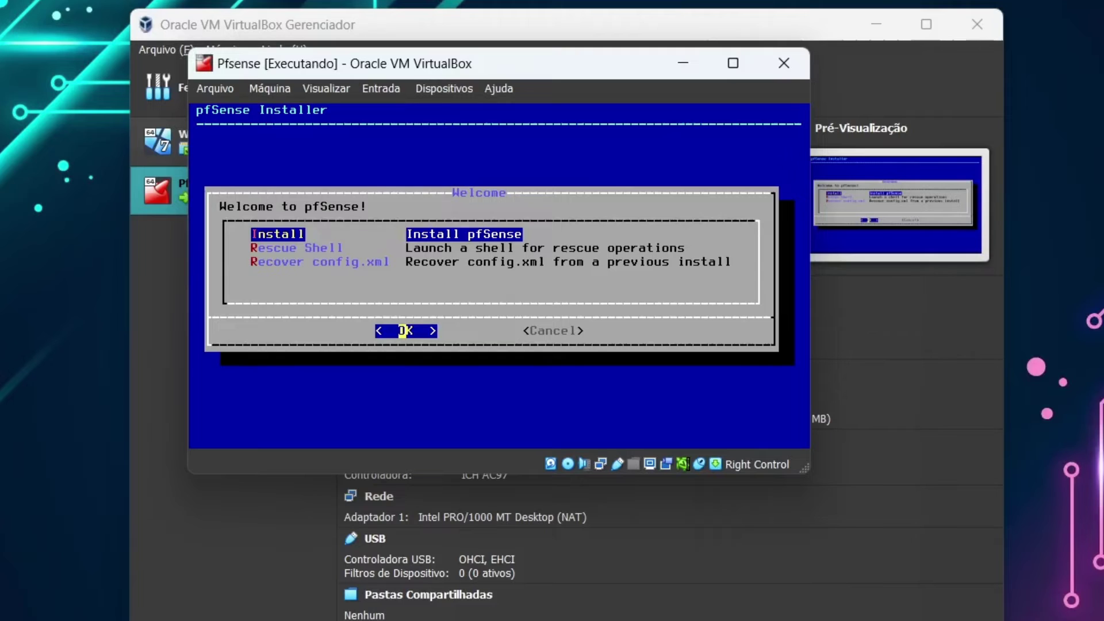
{"action": "key", "text": "Down"}
{"action": "key", "text": "Down"}
{"action": "key", "text": "Up"}
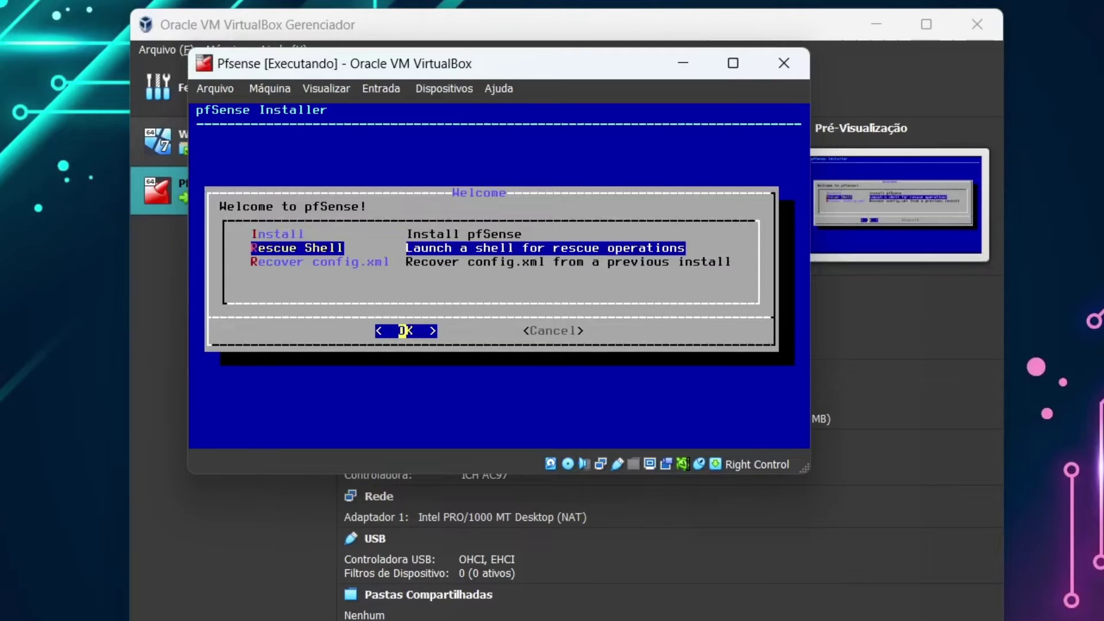
{"action": "key", "text": "Up"}
{"action": "key", "text": "Down"}
{"action": "key", "text": "Down"}
{"action": "key", "text": "Up"}
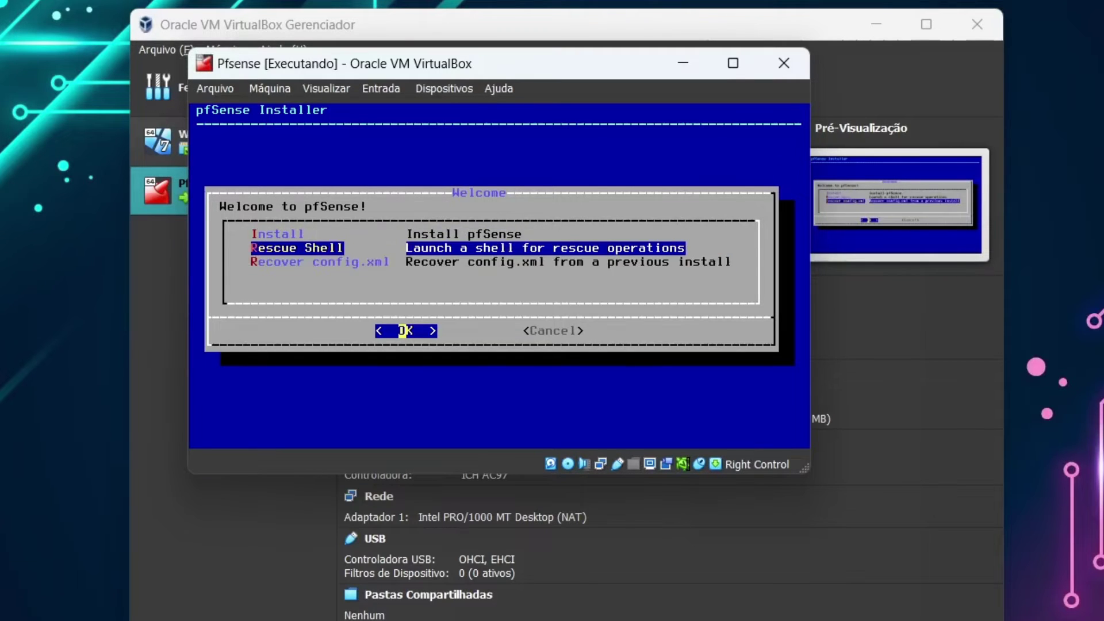
{"action": "key", "text": "Down"}
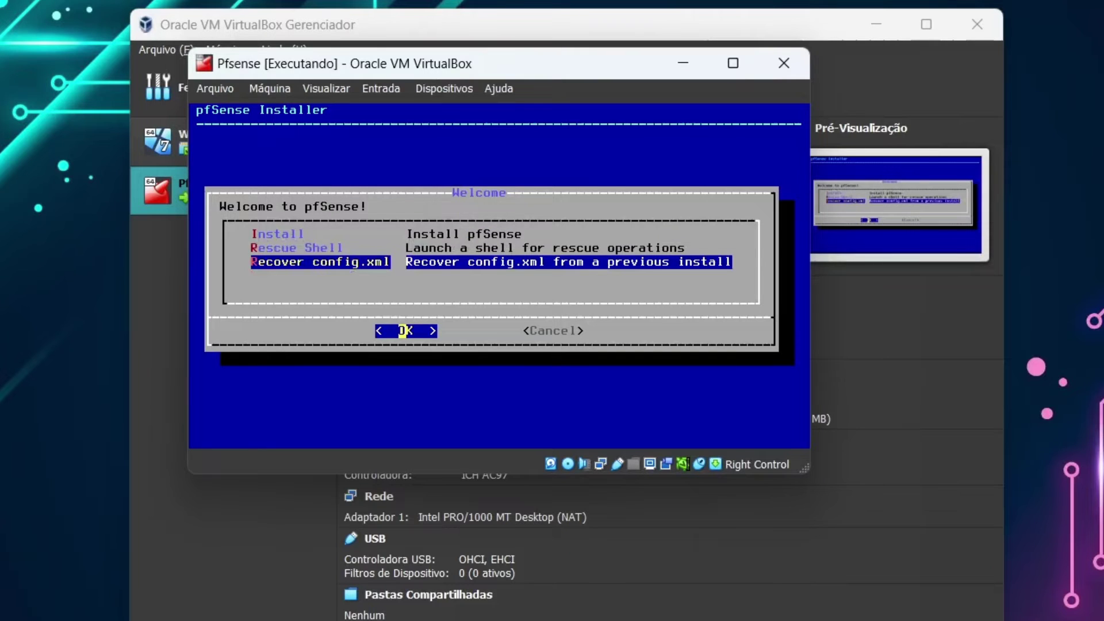
{"action": "key", "text": "Up"}
{"action": "key", "text": "Up"}
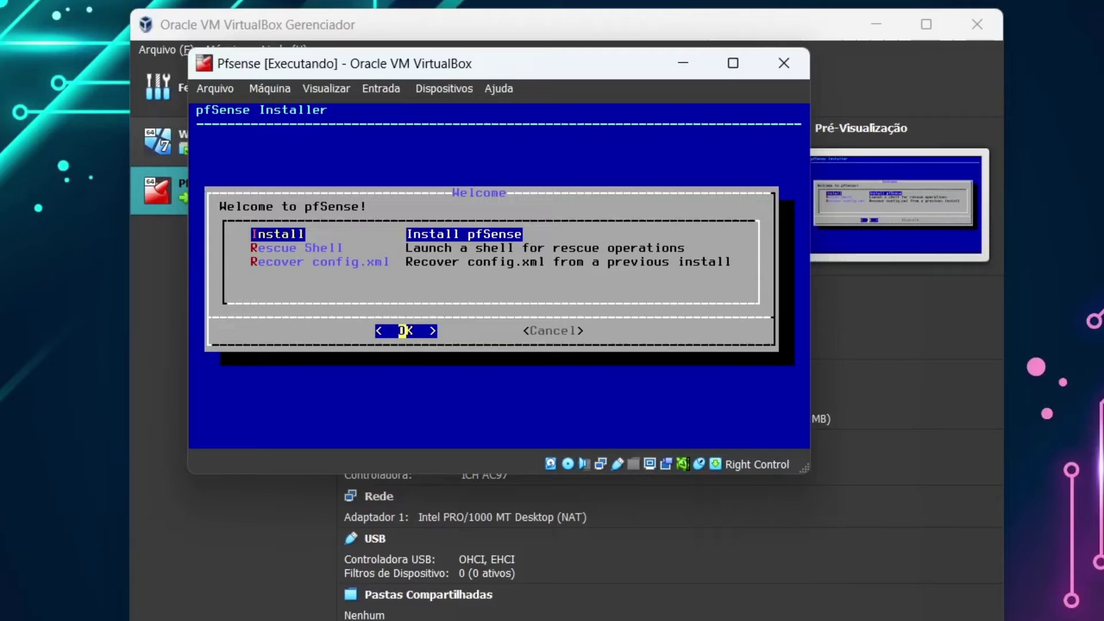
{"action": "key", "text": "Return"}
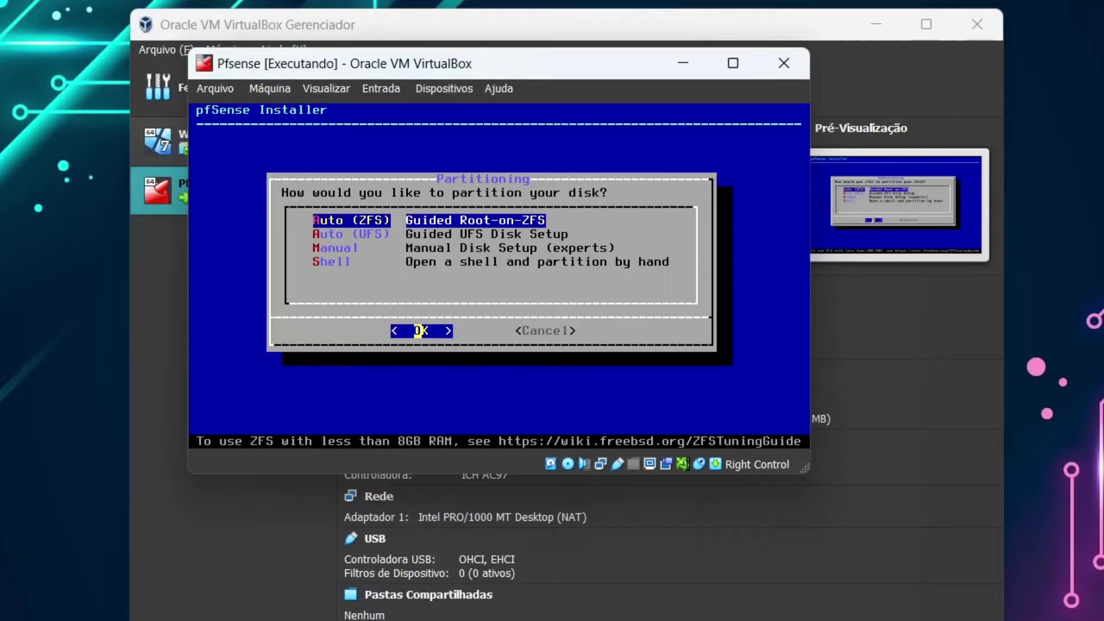
- Choose Auto (ZFS) as a stripe on ada0 and move to YES at the wipe prompt
{"action": "key", "text": "Return"}
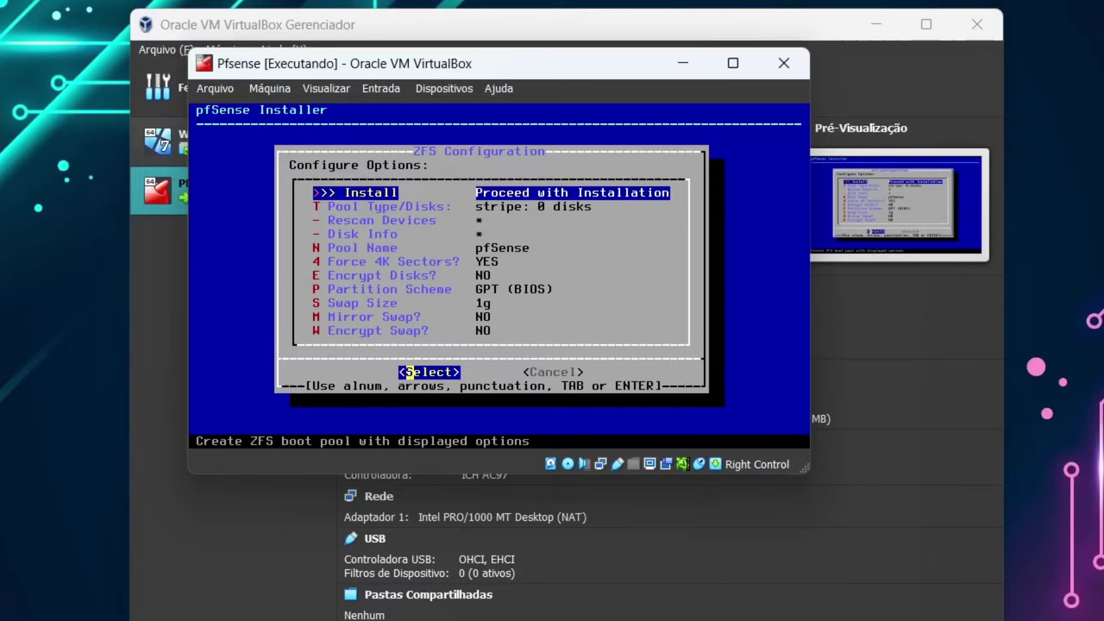
{"action": "key", "text": "Return"}
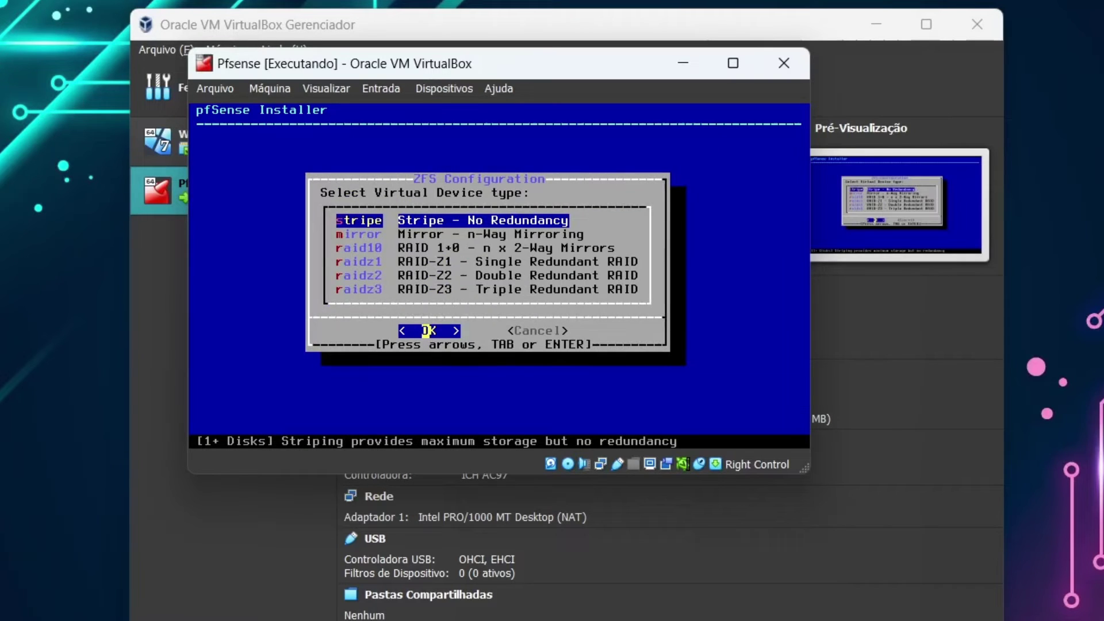
{"action": "key", "text": "Return"}
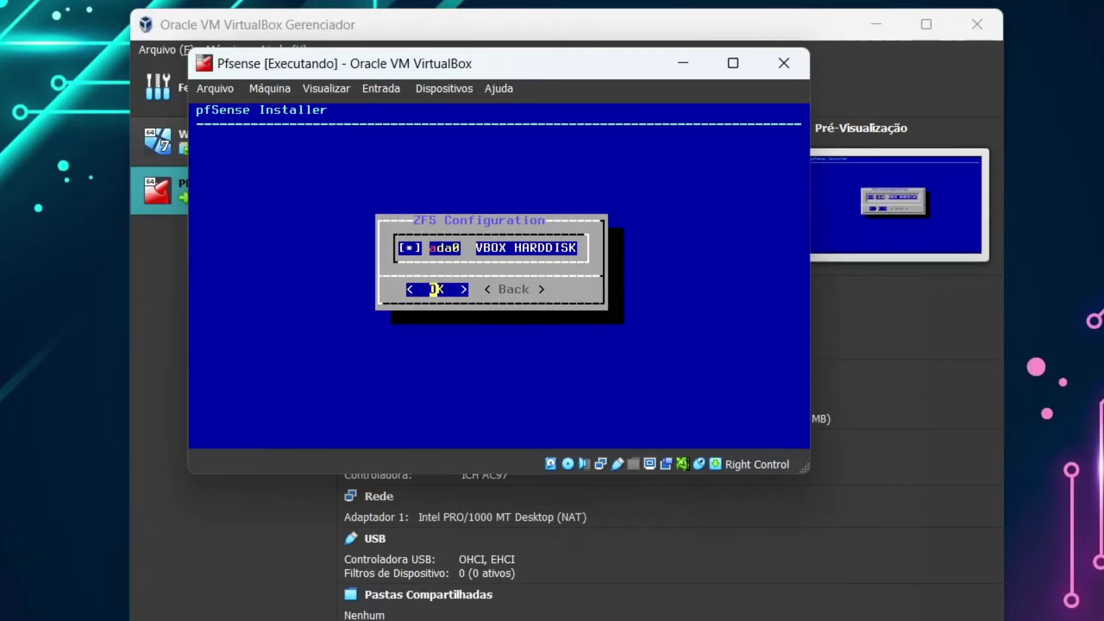
{"action": "key", "text": "Return"}
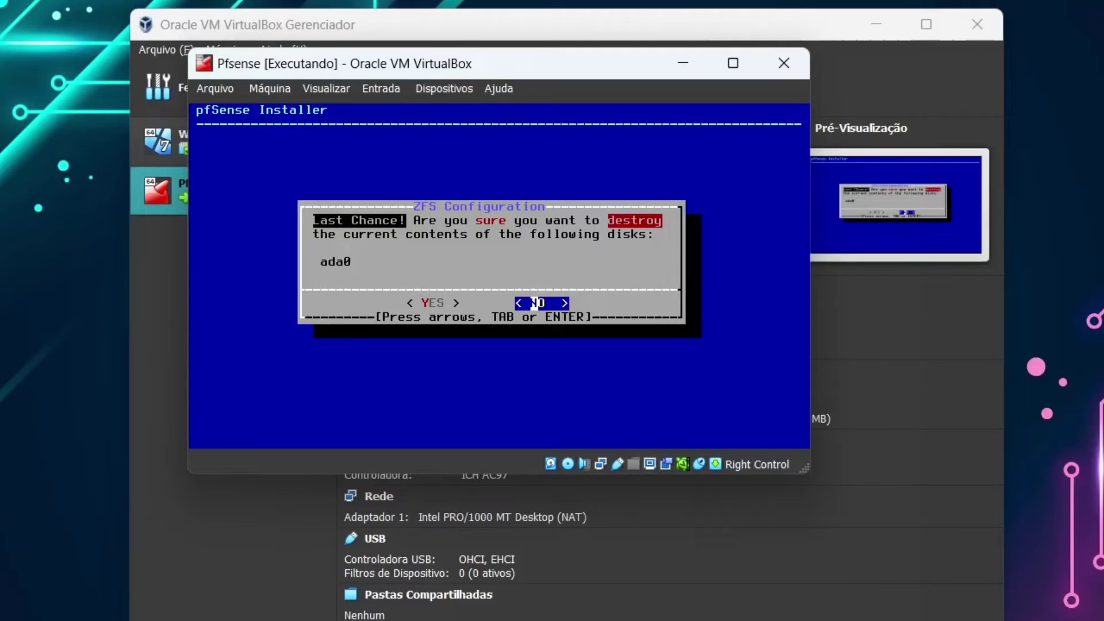
{"action": "key", "text": "Left"}
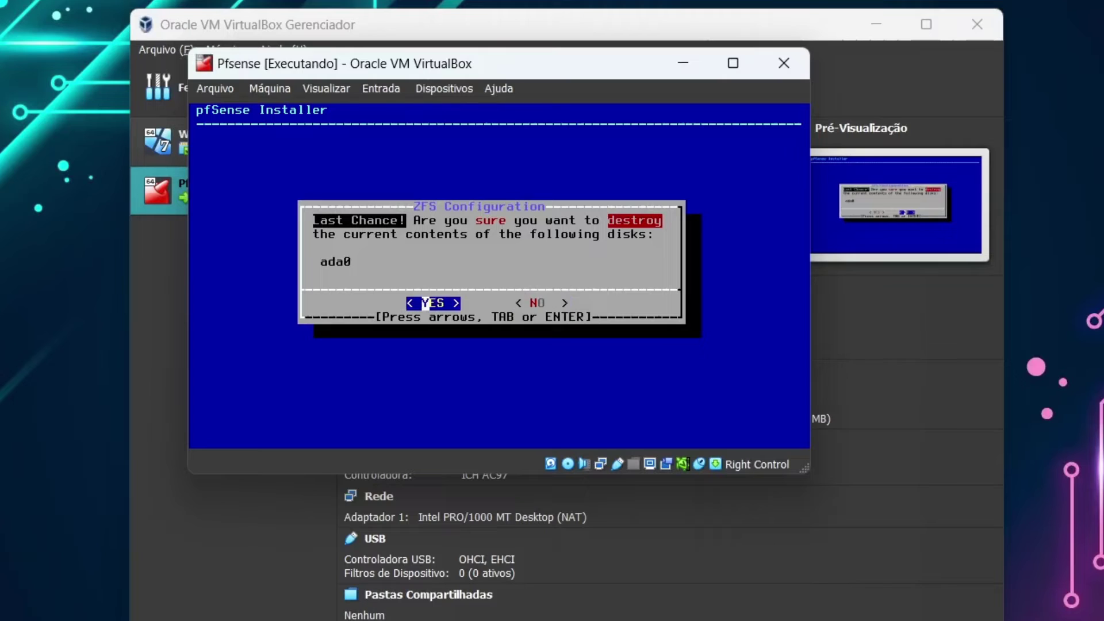
- Install pfSense onto ada0 and reboot, cancel the ISO eject, then shut the VM down via ACPI
{"action": "key", "text": "Return"}
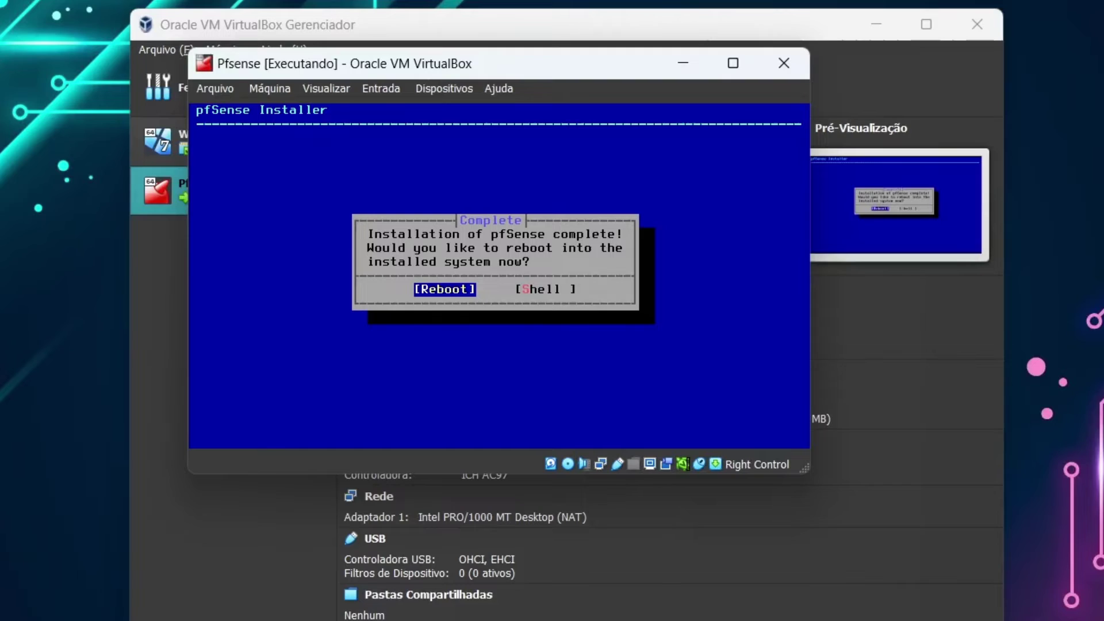
{"action": "key", "text": "Return"}
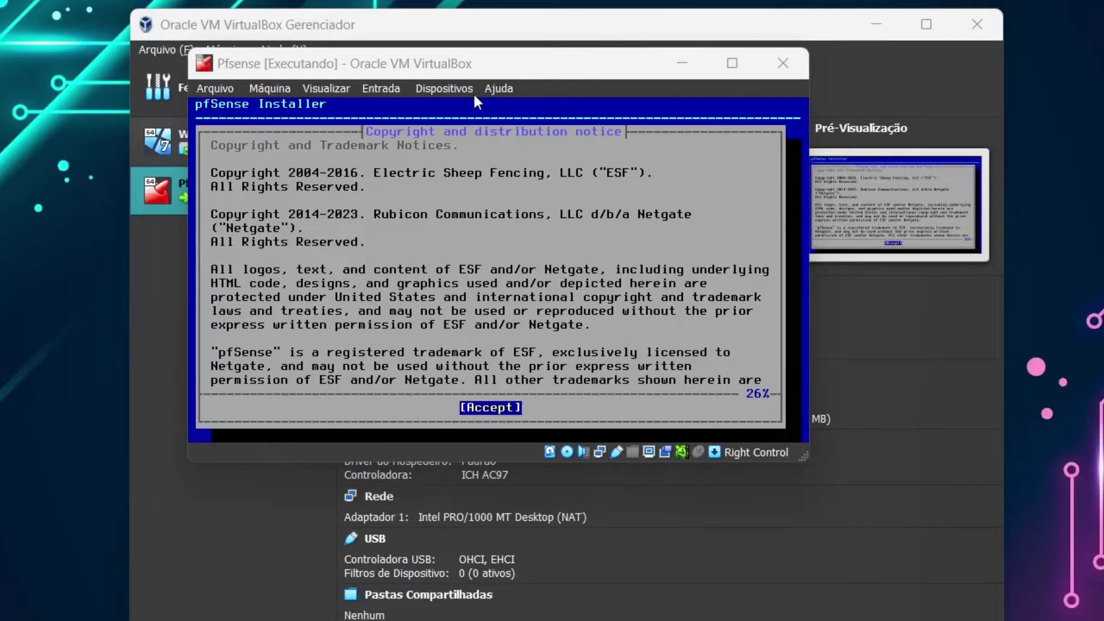
{"action": "left_click", "coordinate": [446, 88]}
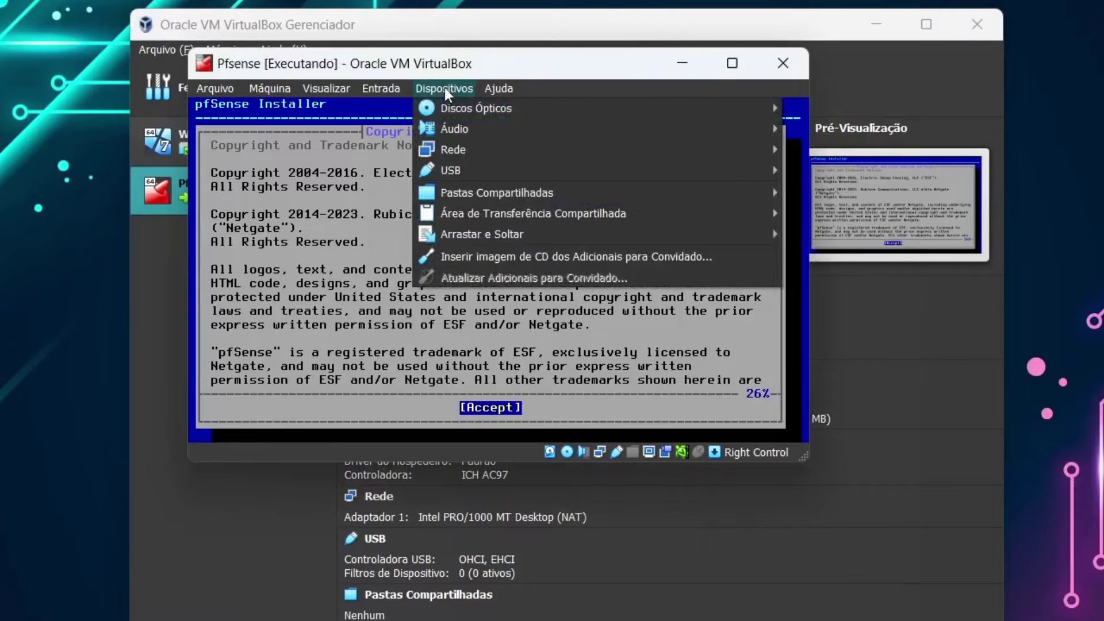
{"action": "mouse_move", "coordinate": [452, 110]}
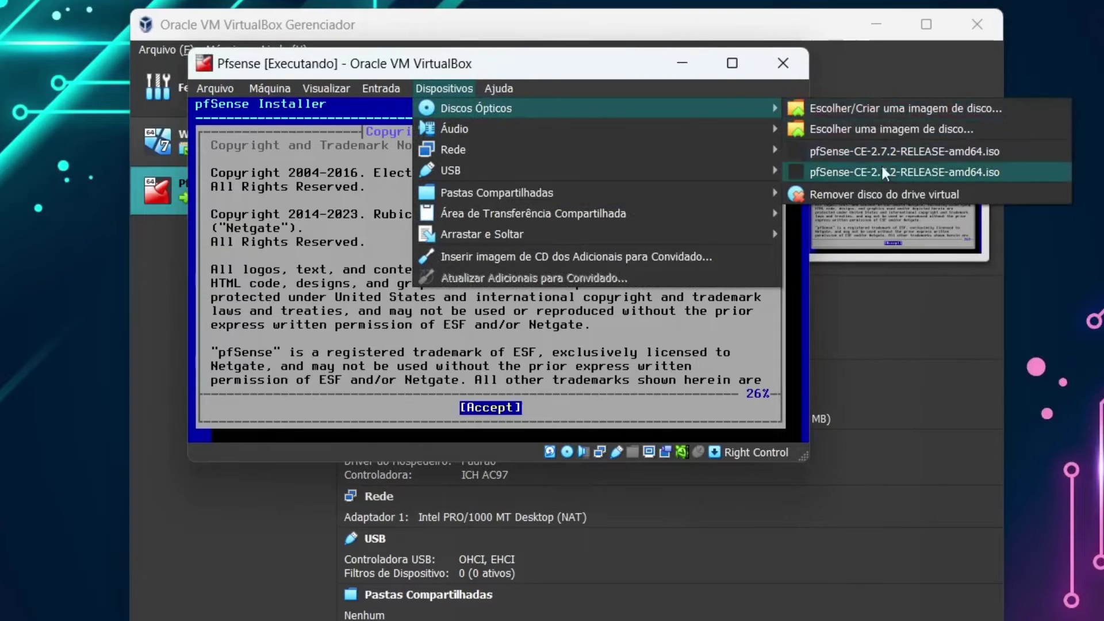
{"action": "left_click", "coordinate": [881, 195]}
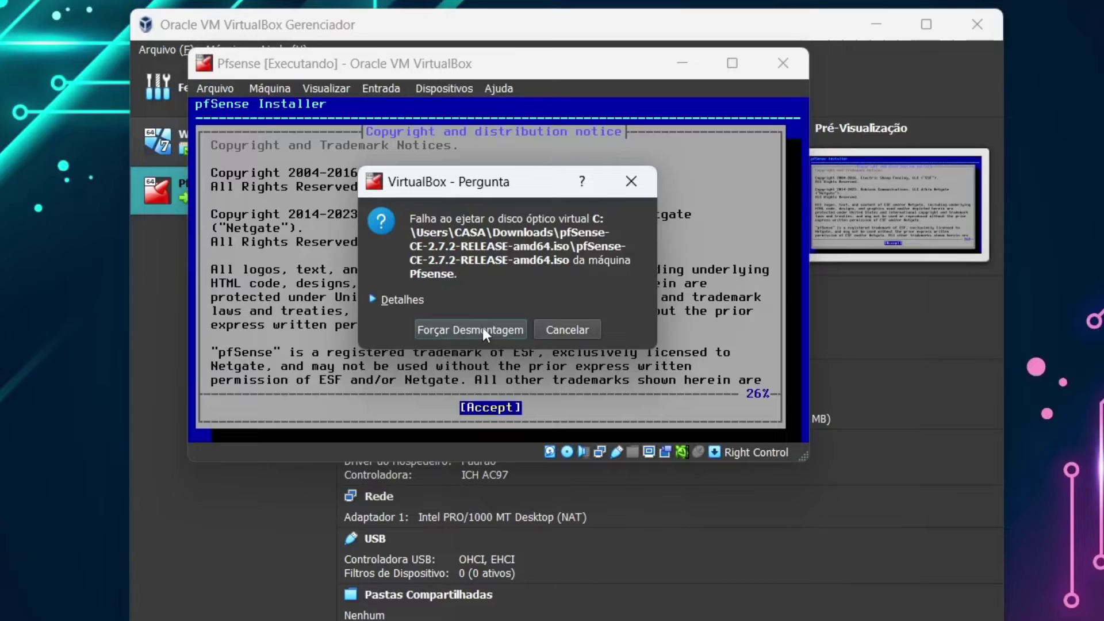
{"action": "left_click", "coordinate": [558, 327]}
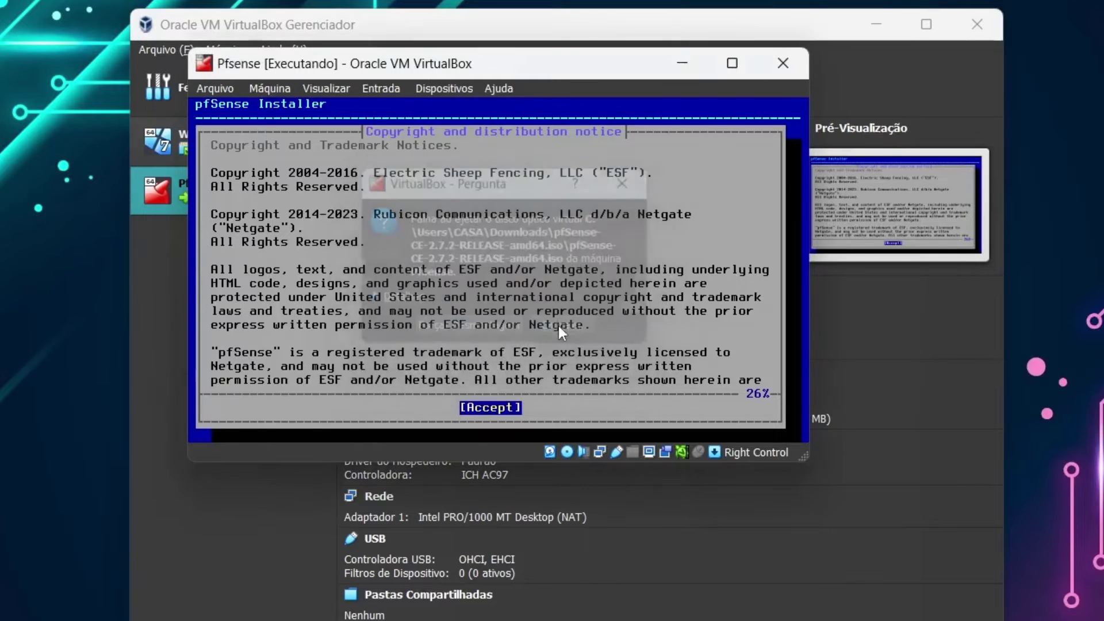
{"action": "left_click", "coordinate": [272, 89]}
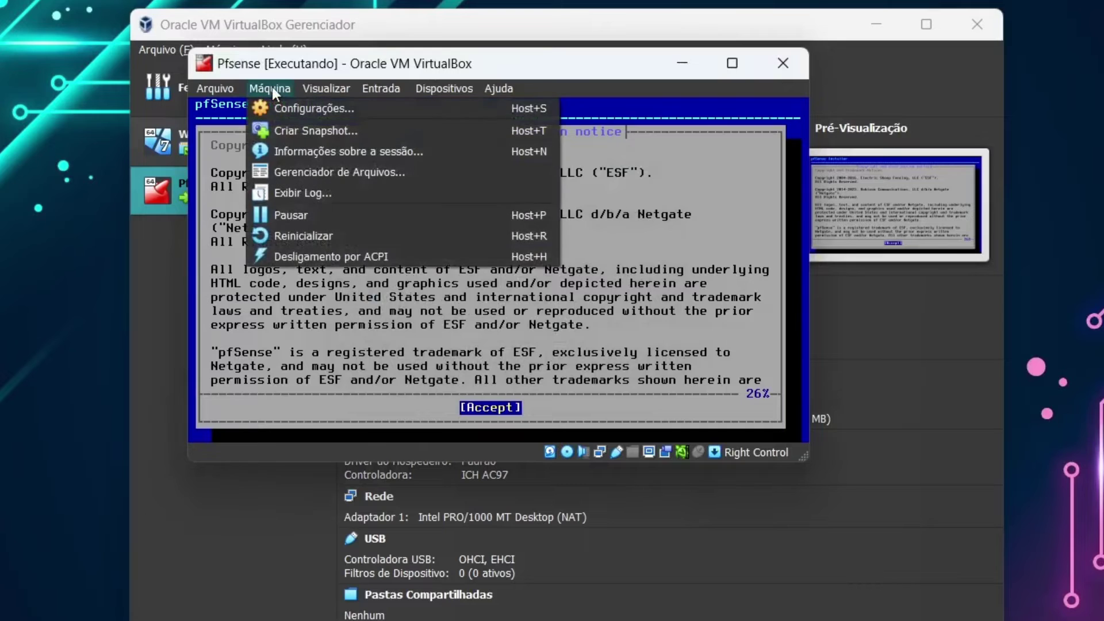
{"action": "left_click", "coordinate": [329, 257]}
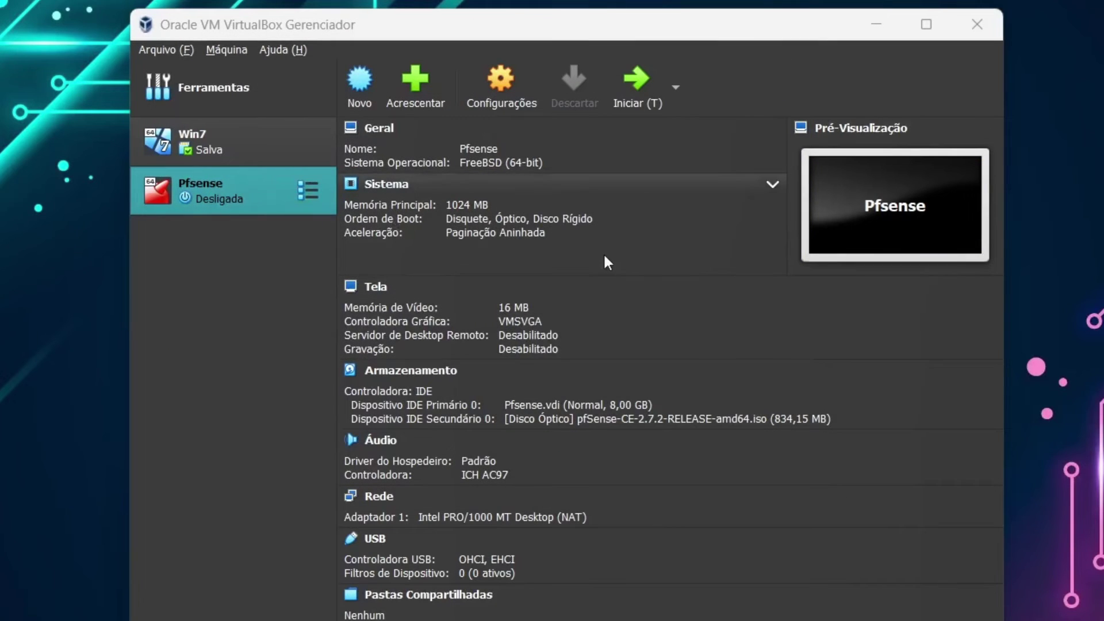
- Remove the pfSense ISO from the Pfsense VM's optical drive in Storage settings, then start the VM
{"action": "left_click", "coordinate": [225, 193]}
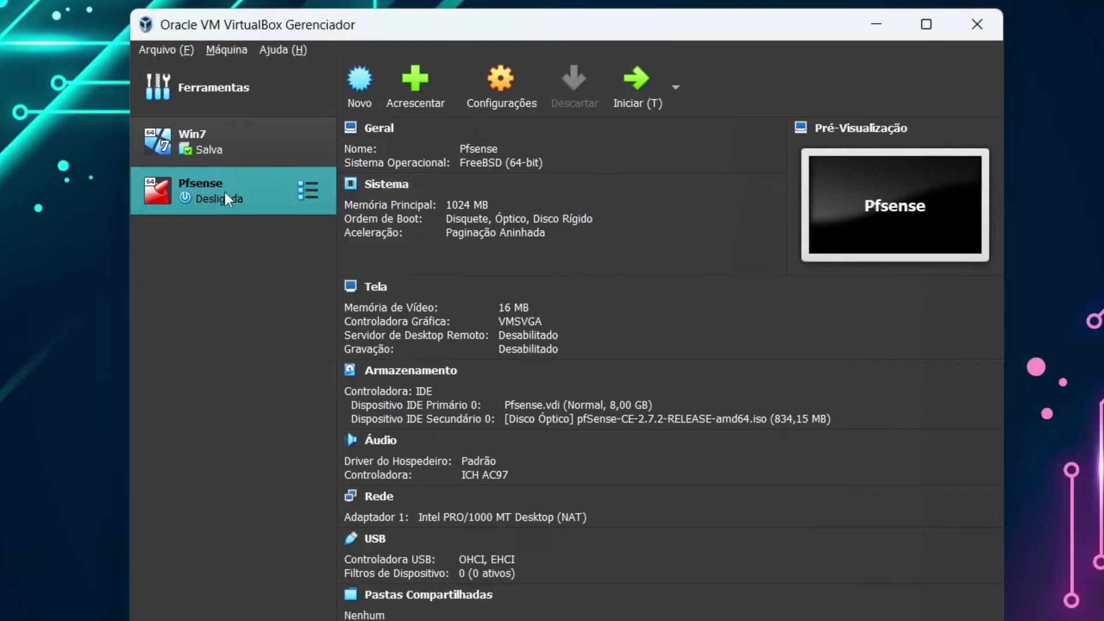
{"action": "left_click", "coordinate": [513, 96]}
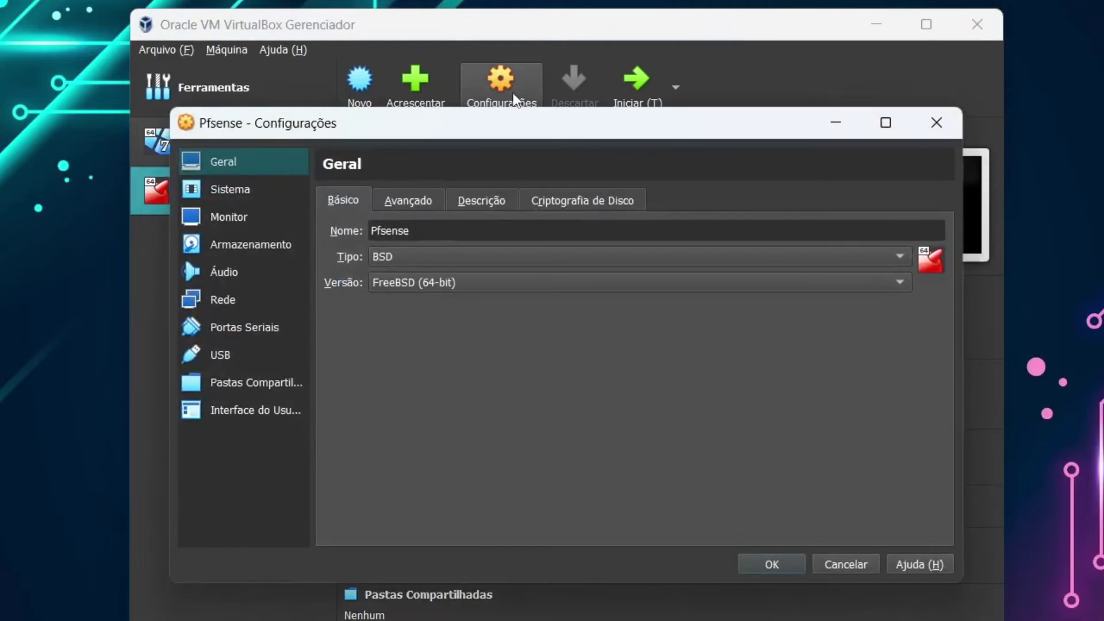
{"action": "left_click", "coordinate": [221, 247]}
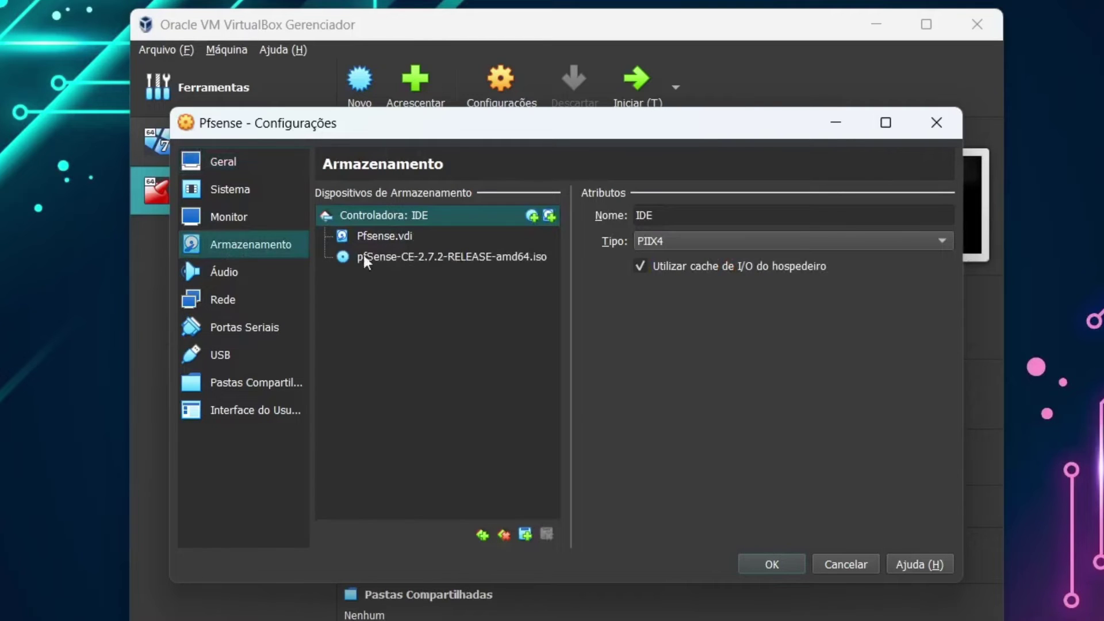
{"action": "left_click", "coordinate": [385, 258]}
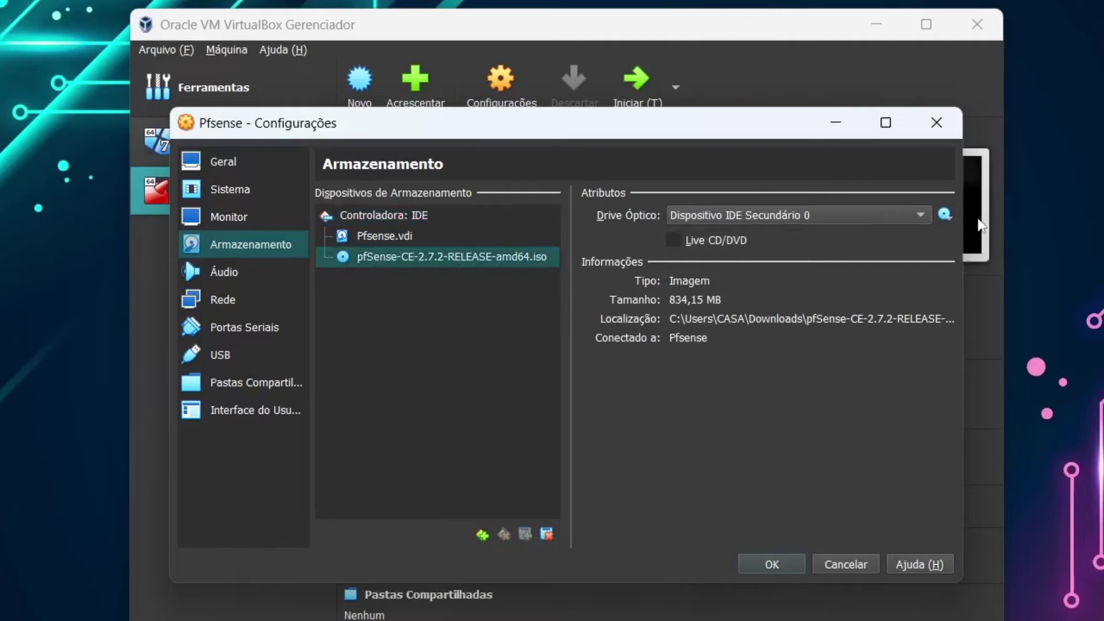
{"action": "left_click", "coordinate": [946, 215]}
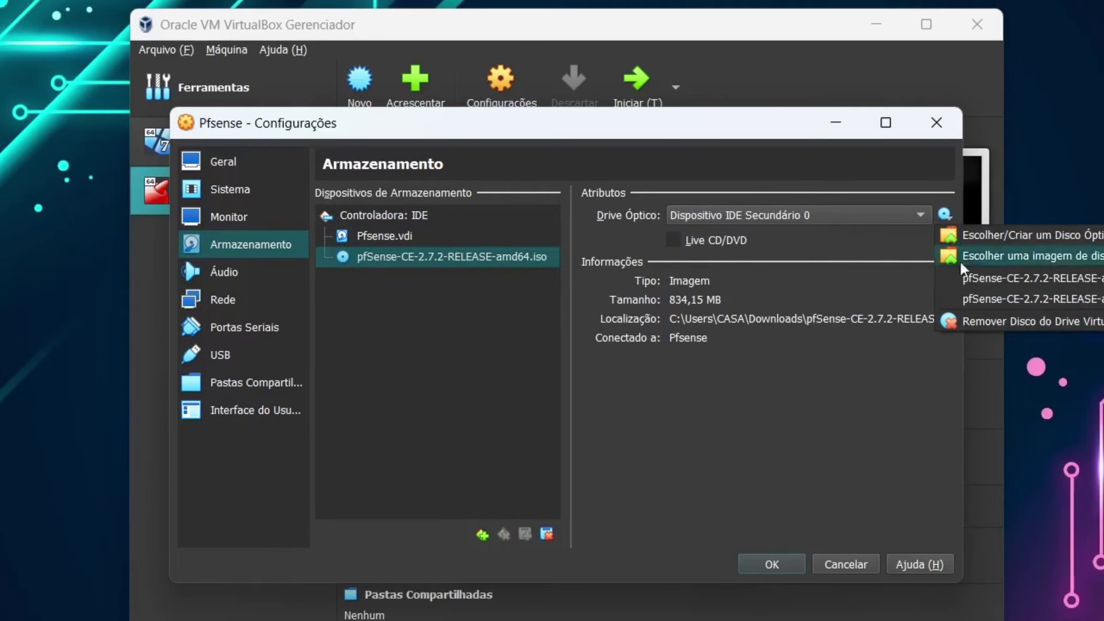
{"action": "left_click", "coordinate": [981, 322]}
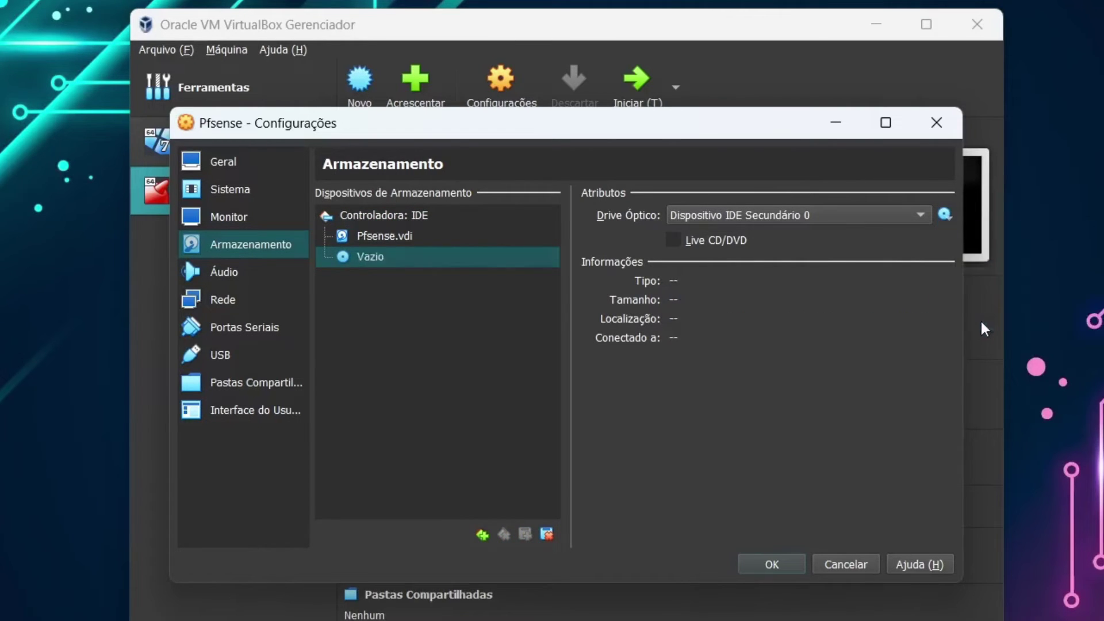
{"action": "left_click", "coordinate": [772, 565]}
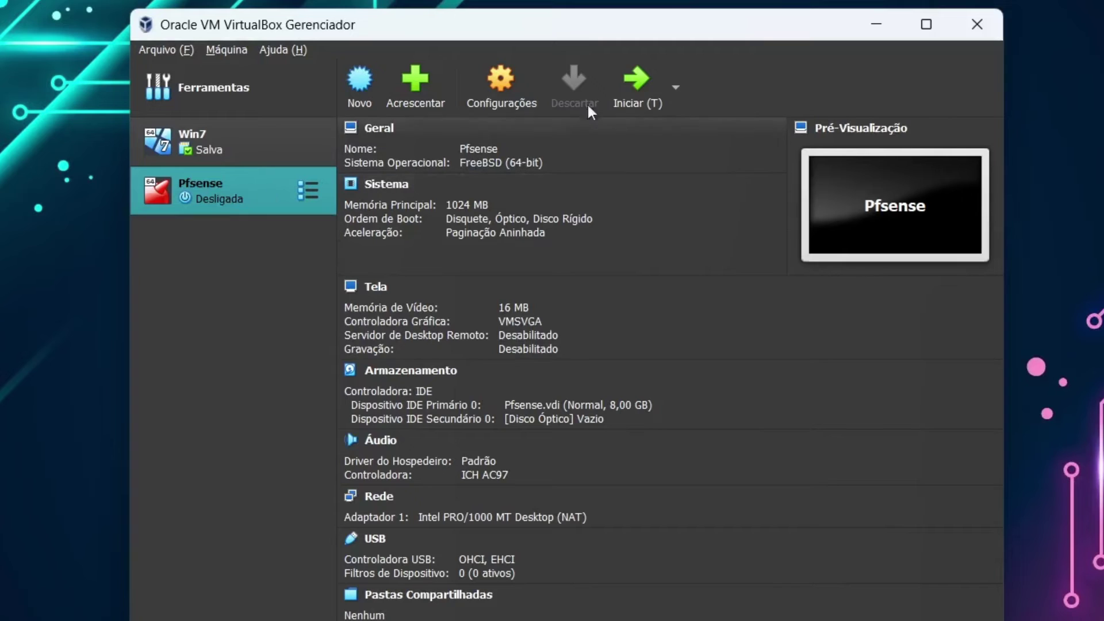
{"action": "left_click", "coordinate": [627, 85]}
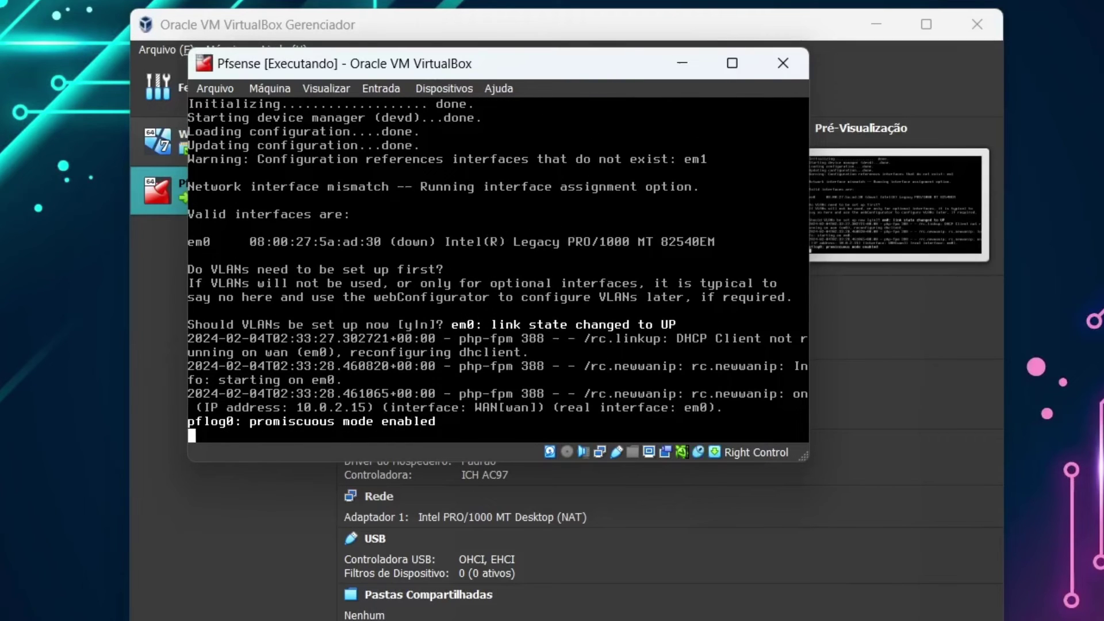
- At the pfSense console, skip VLANs, assign em0 as WAN with no LAN, and confirm
{"action": "key", "text": "Return"}
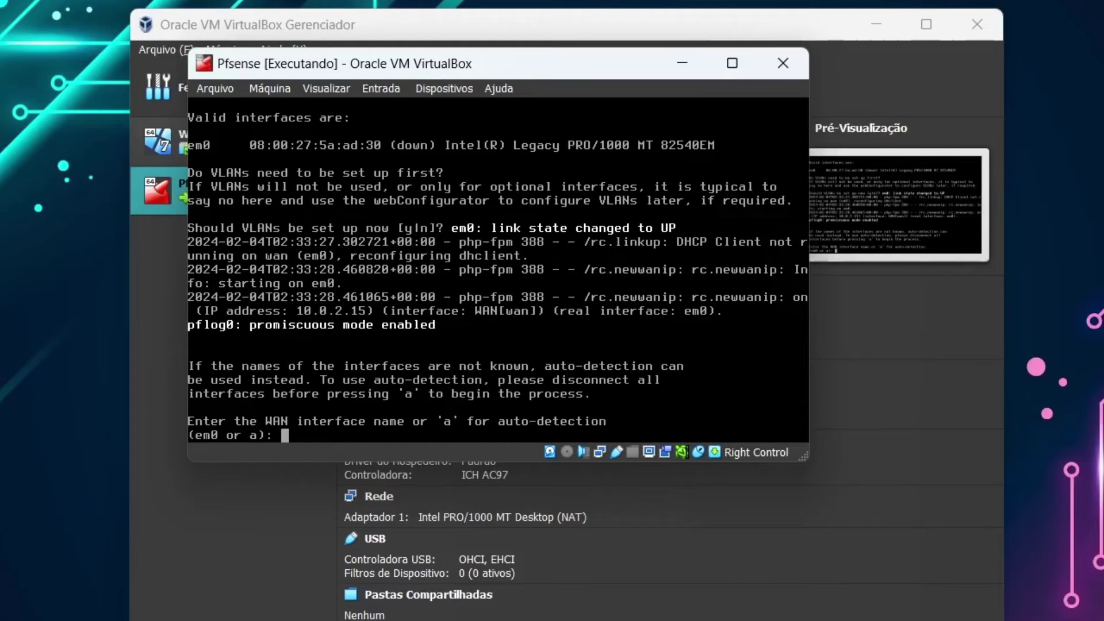
{"action": "type", "text": "a"}
{"action": "key", "text": "Return"}
{"action": "key", "text": "Return"}
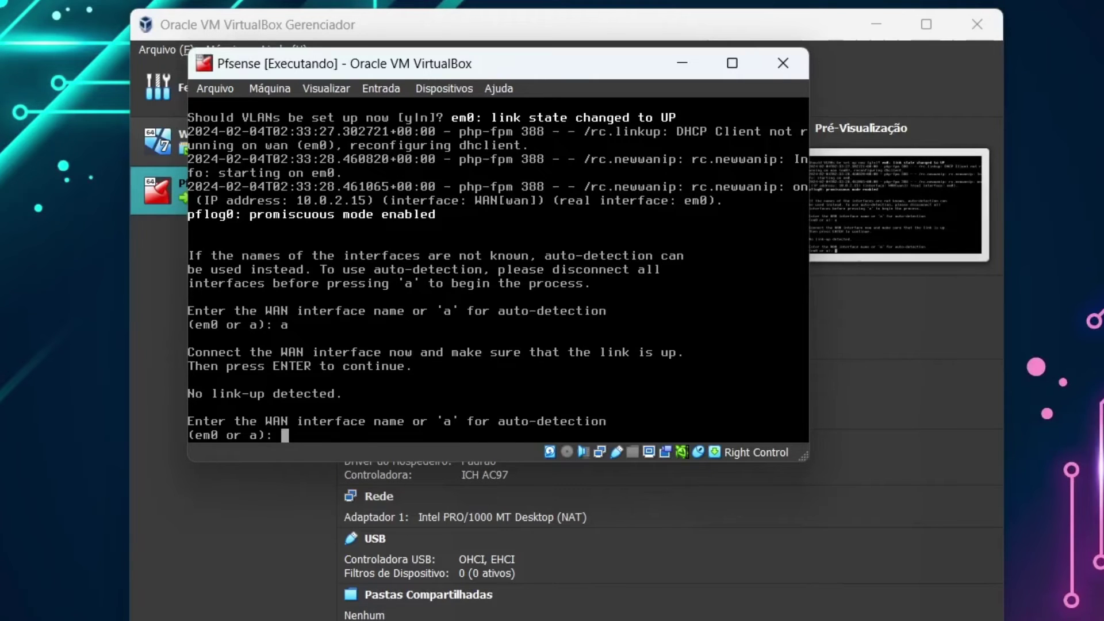
{"action": "type", "text": "em0"}
{"action": "key", "text": "Return"}
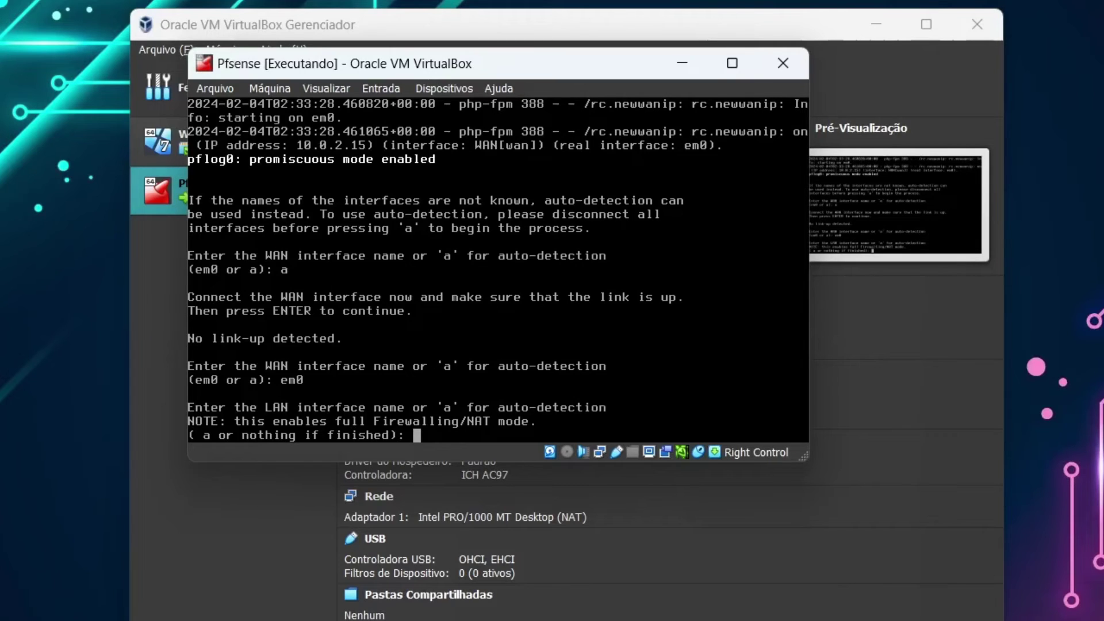
{"action": "key", "text": "Return"}
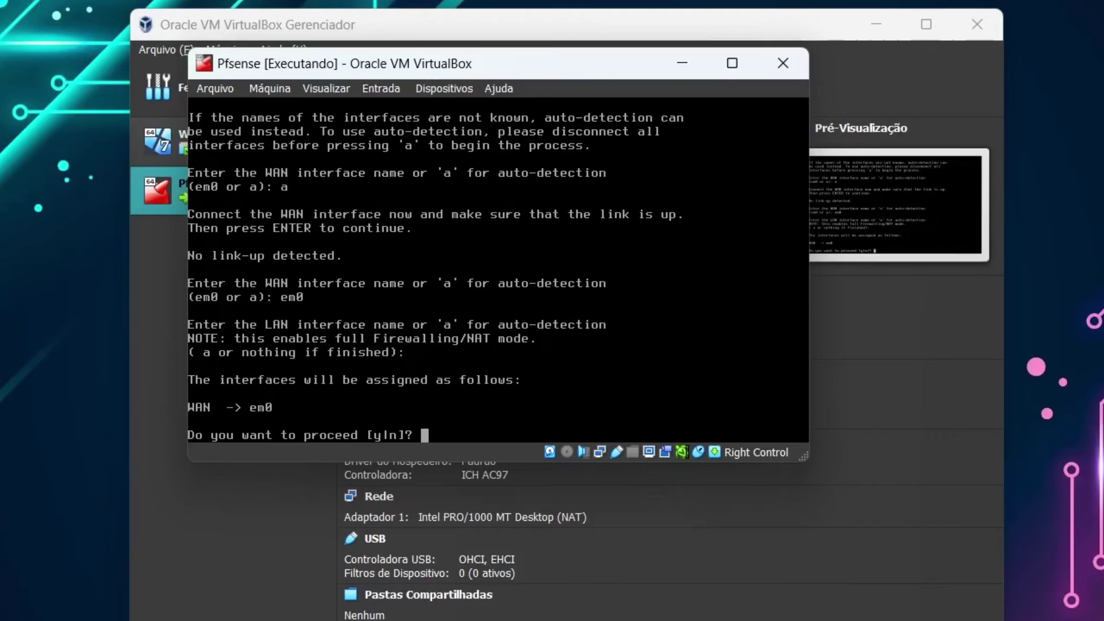
{"action": "type", "text": "y"}
{"action": "key", "text": "Return"}
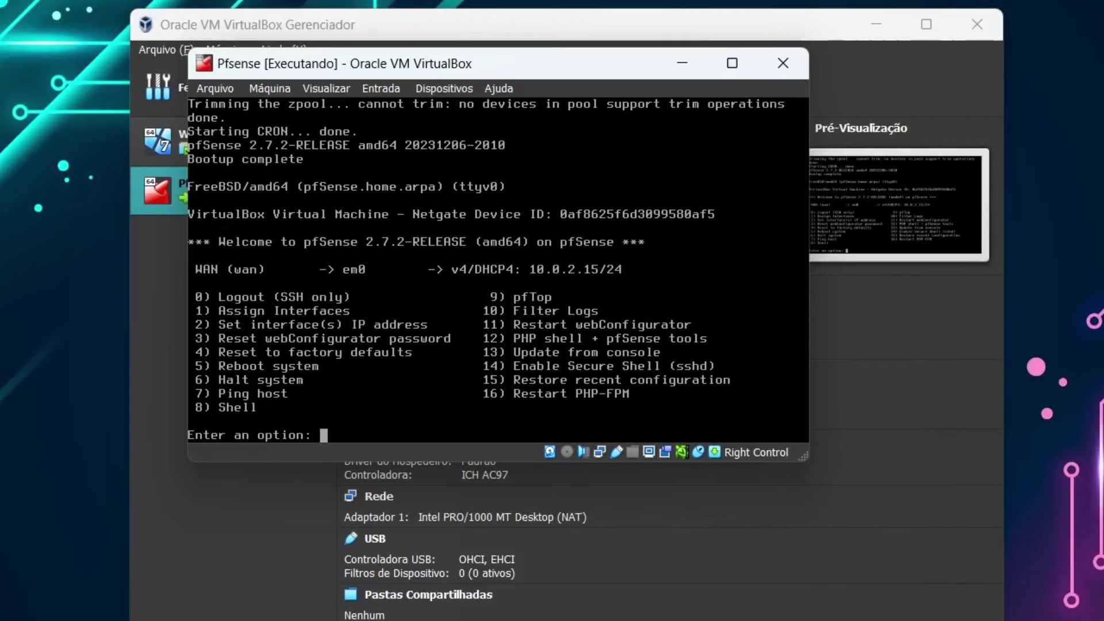
- Using option 2, give WAN a DHCP IPv4 address, no IPv6, and revert webConfigurator to HTTP
{"action": "type", "text": "2"}
{"action": "key", "text": "Return"}
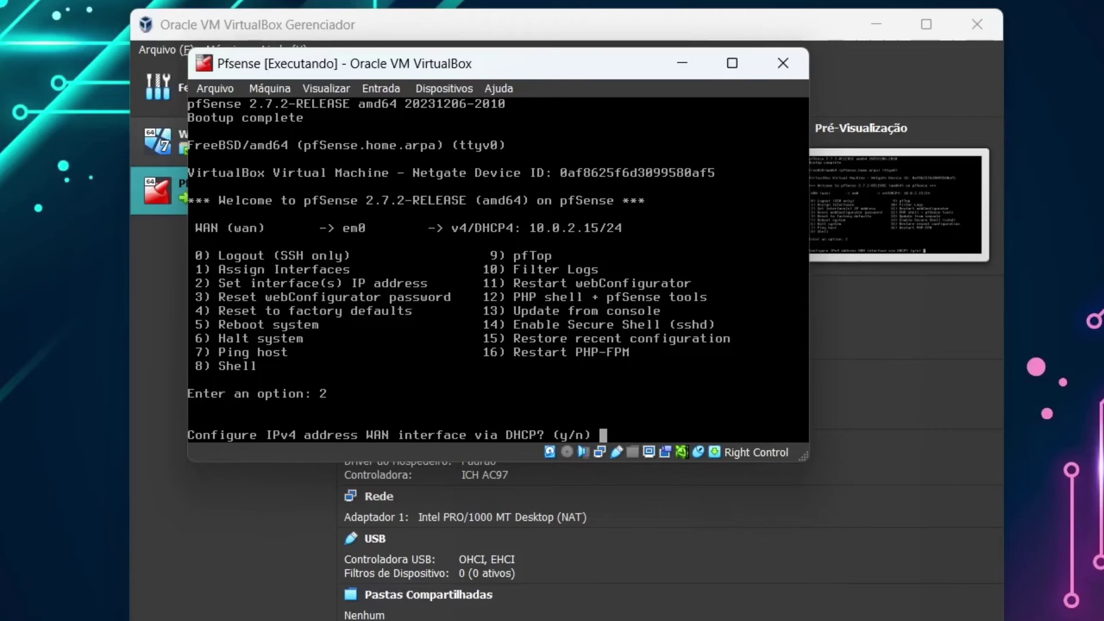
{"action": "type", "text": "y"}
{"action": "key", "text": "Return"}
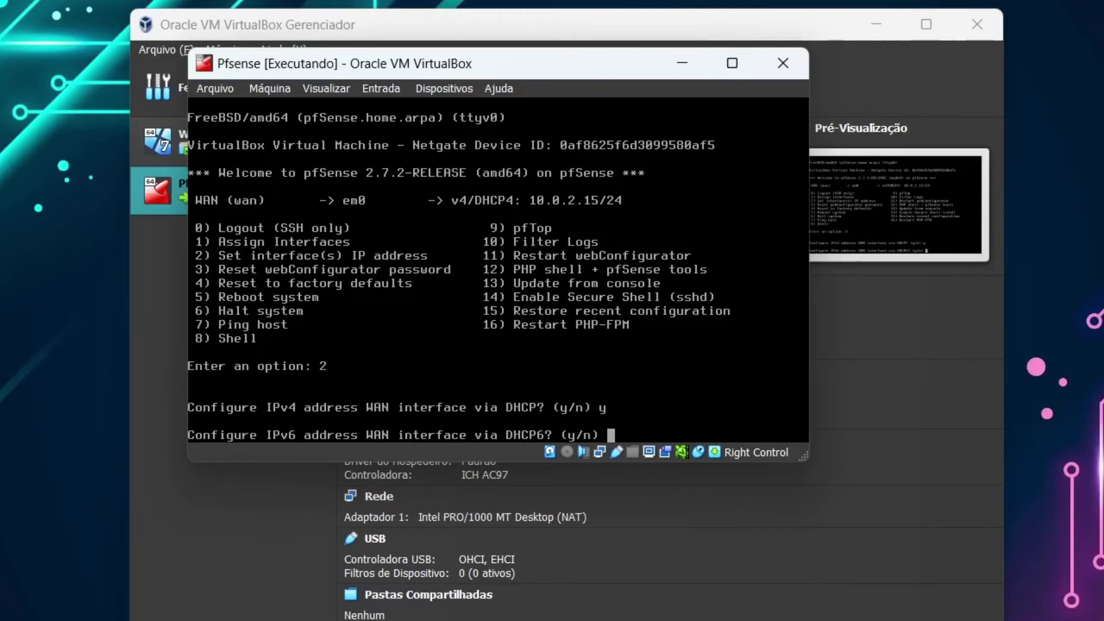
{"action": "type", "text": "n"}
{"action": "key", "text": "Return"}
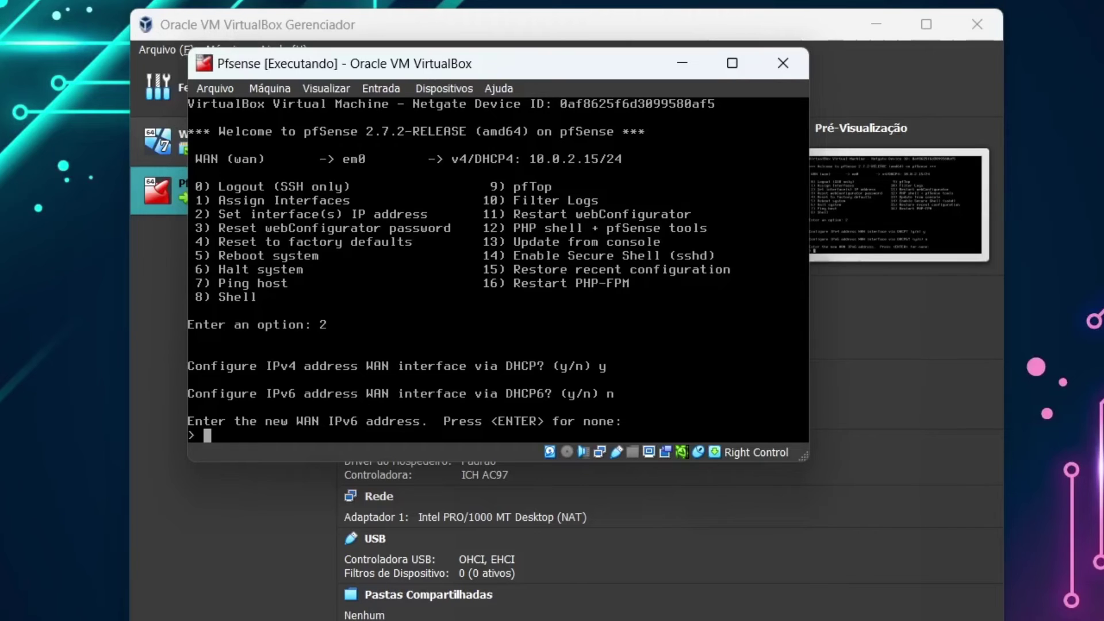
{"action": "key", "text": "Return"}
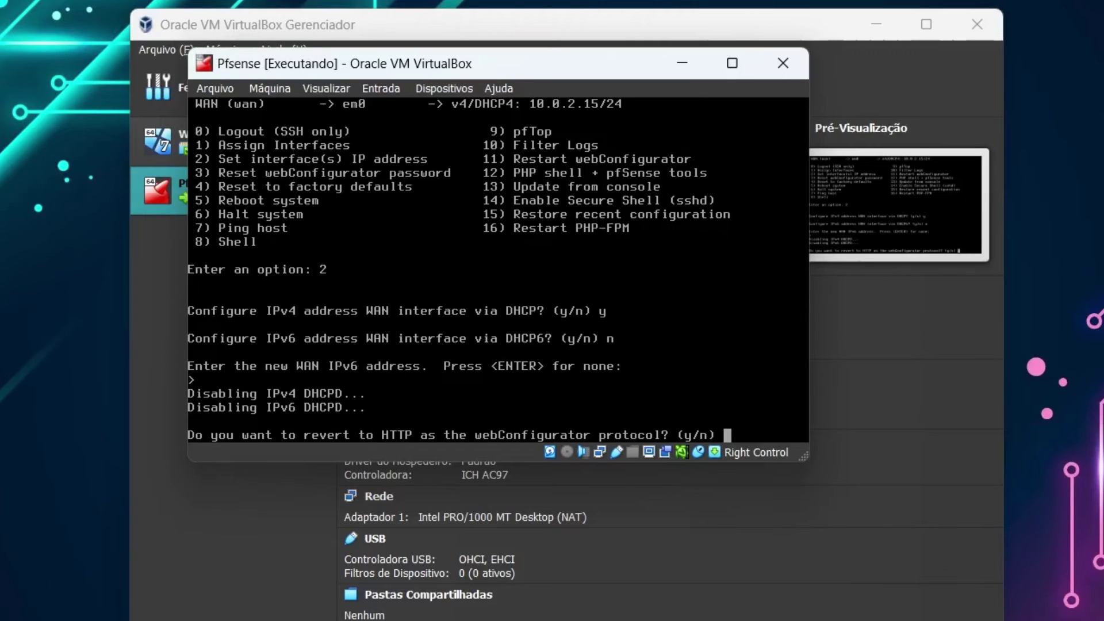
{"action": "type", "text": "y"}
{"action": "key", "text": "Return"}
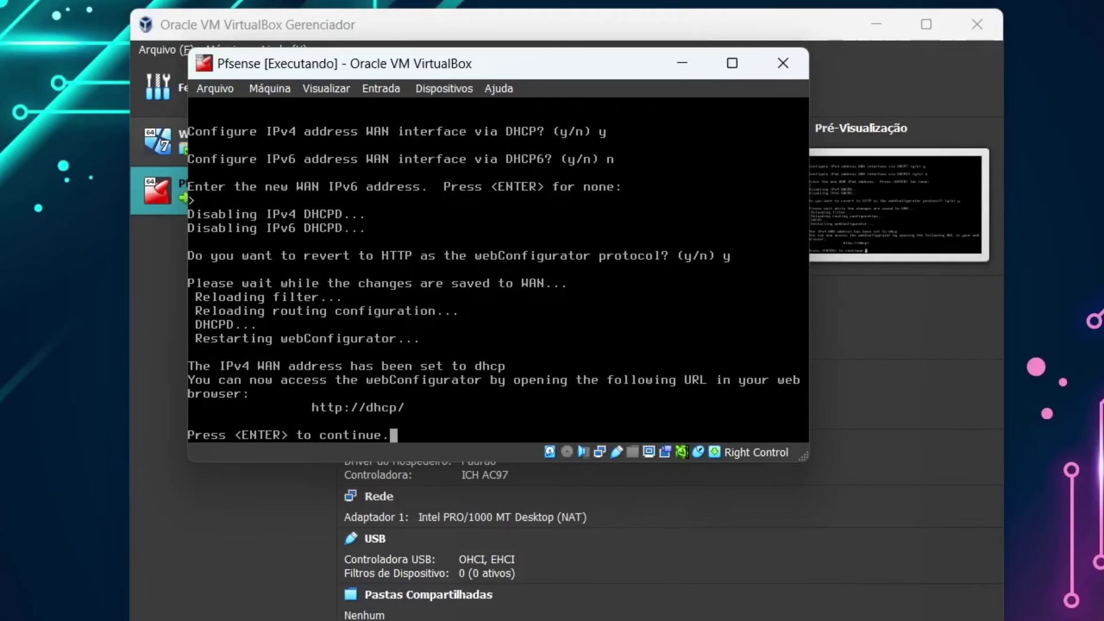
{"action": "key", "text": "Return"}
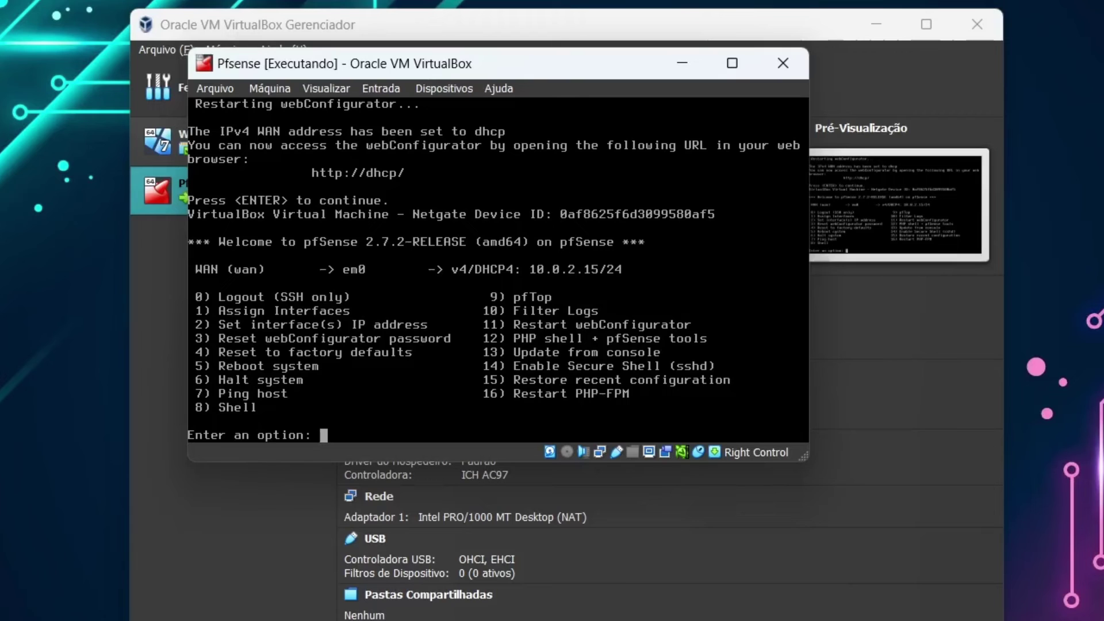
- Shut the VM down, set adapter 1 to Placa em modo Bridge, and start it again
{"action": "left_click", "coordinate": [279, 90]}
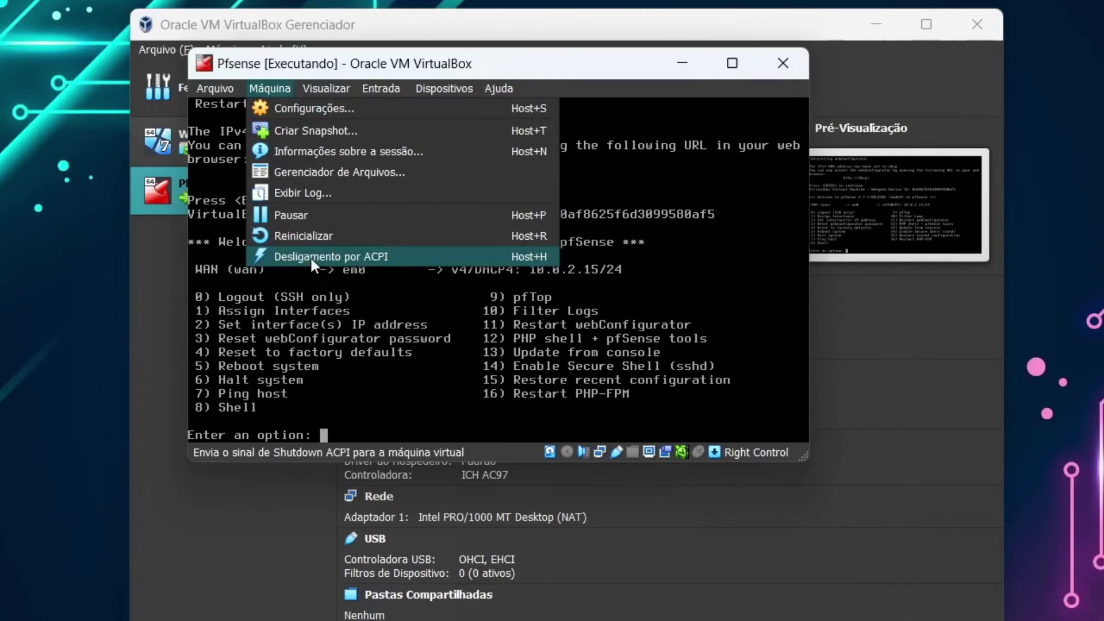
{"action": "left_click", "coordinate": [309, 257]}
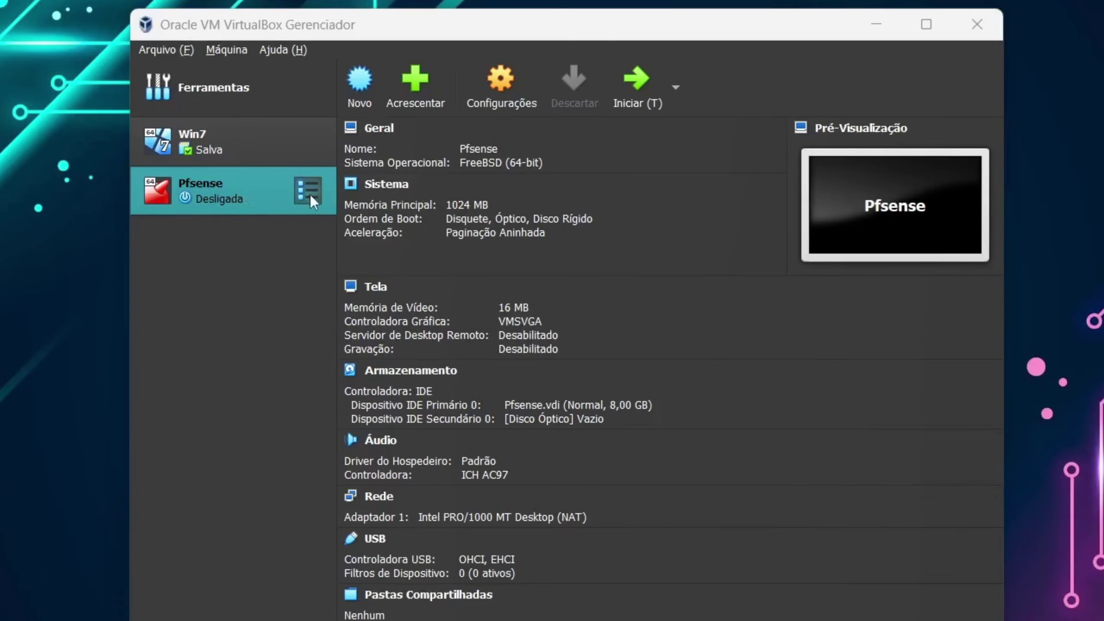
{"action": "left_click", "coordinate": [184, 199]}
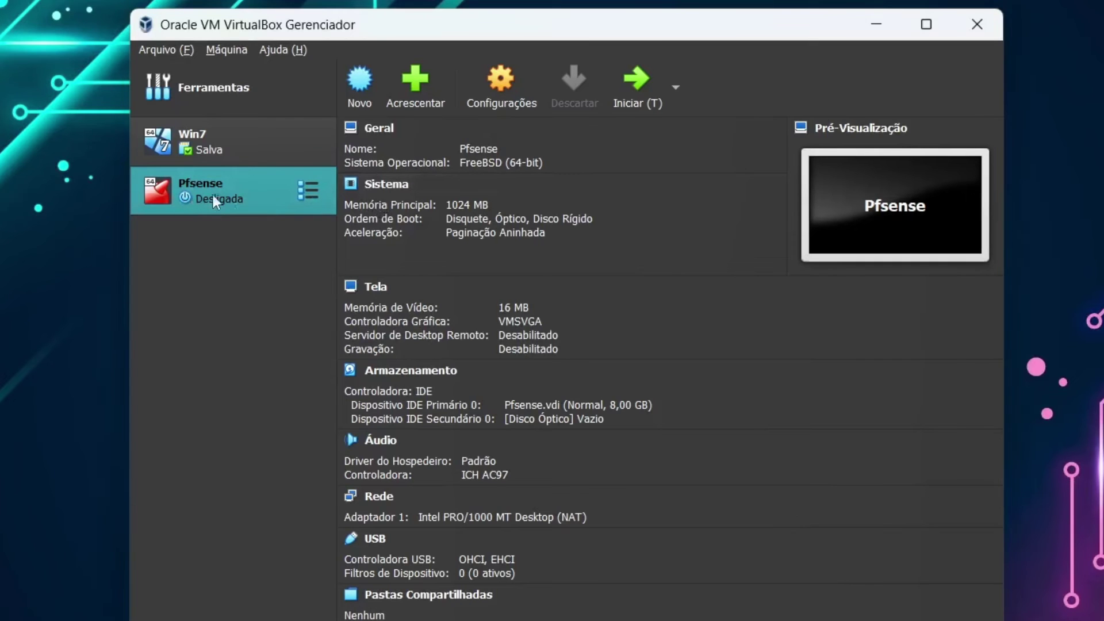
{"action": "left_click", "coordinate": [502, 97]}
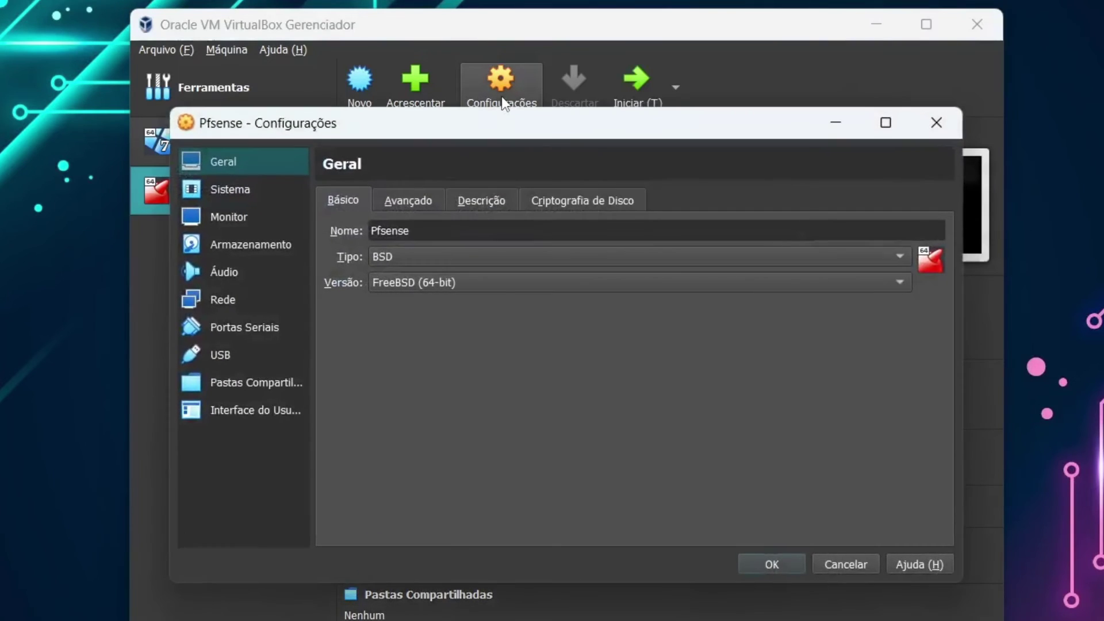
{"action": "left_click", "coordinate": [222, 299]}
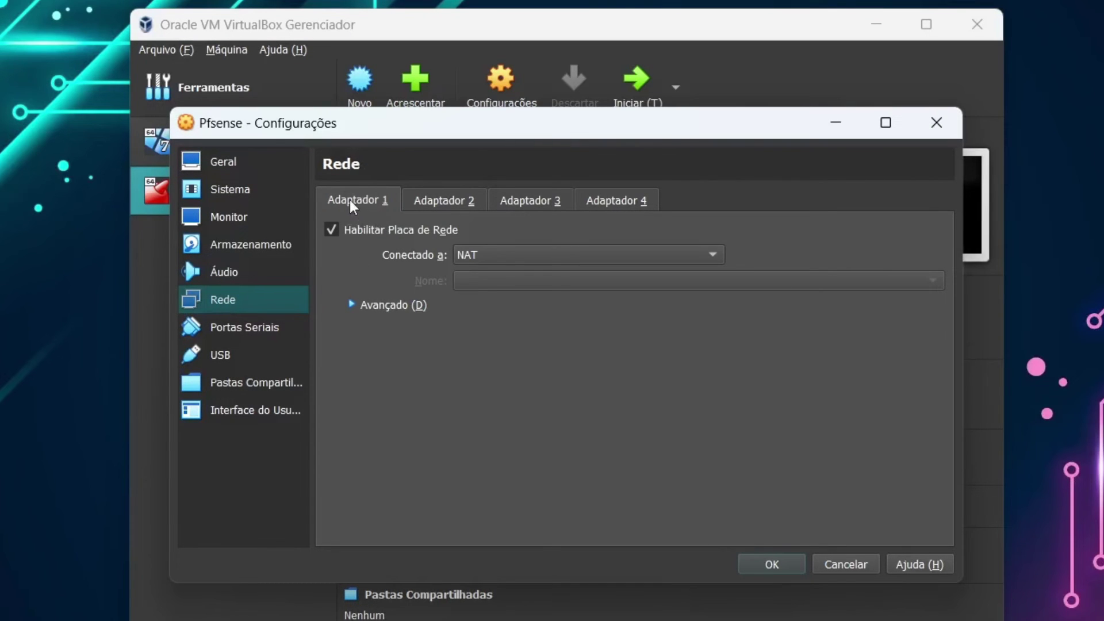
{"action": "left_click", "coordinate": [488, 255]}
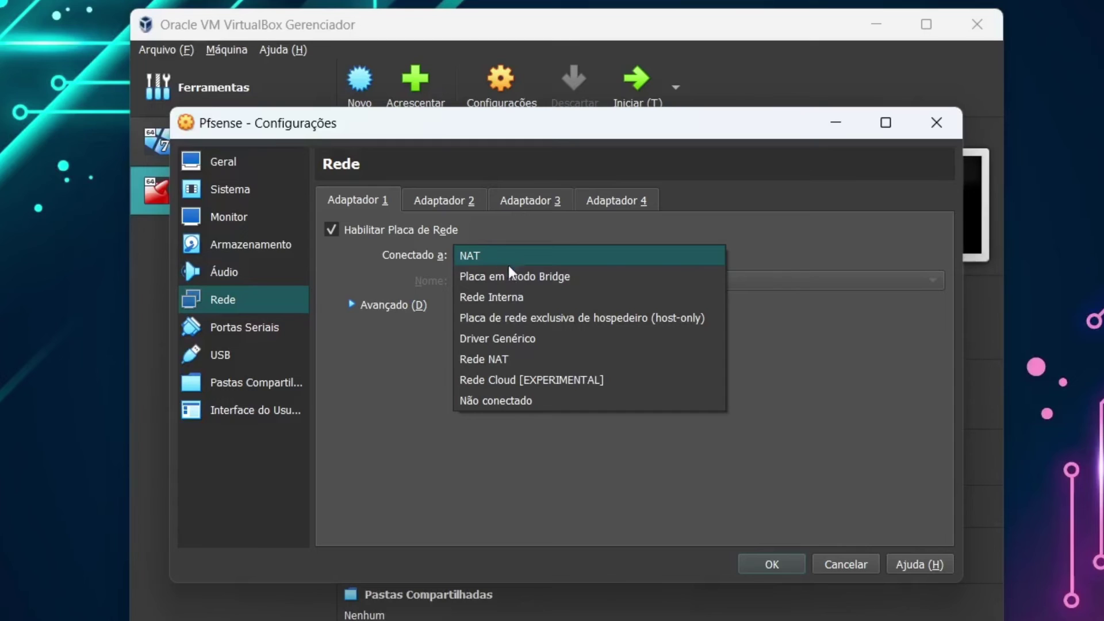
{"action": "left_click", "coordinate": [513, 277]}
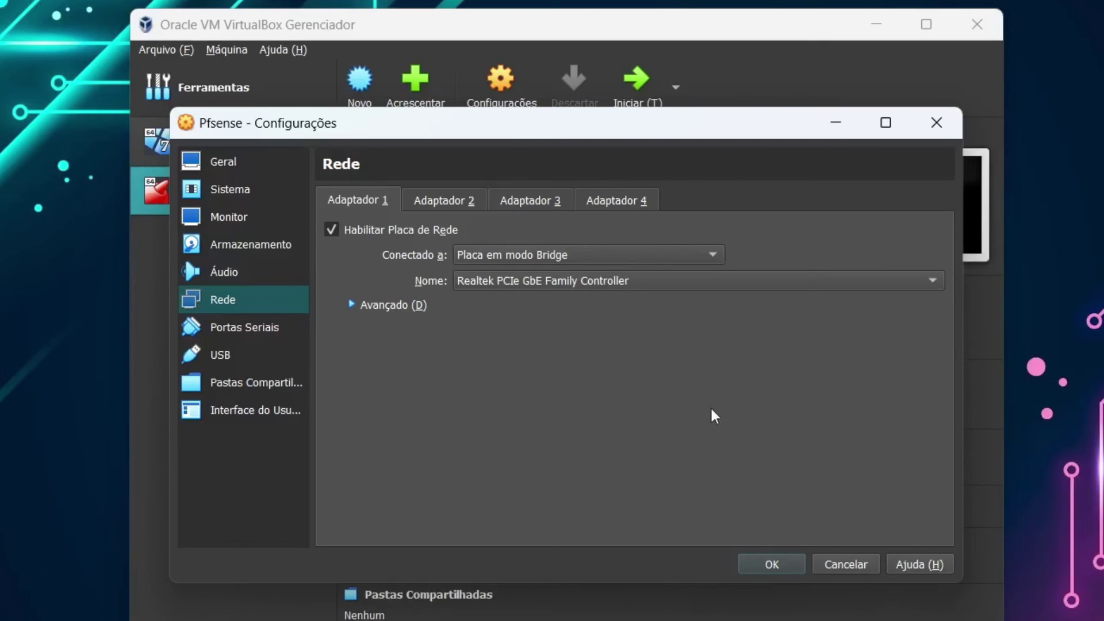
{"action": "left_click", "coordinate": [759, 565]}
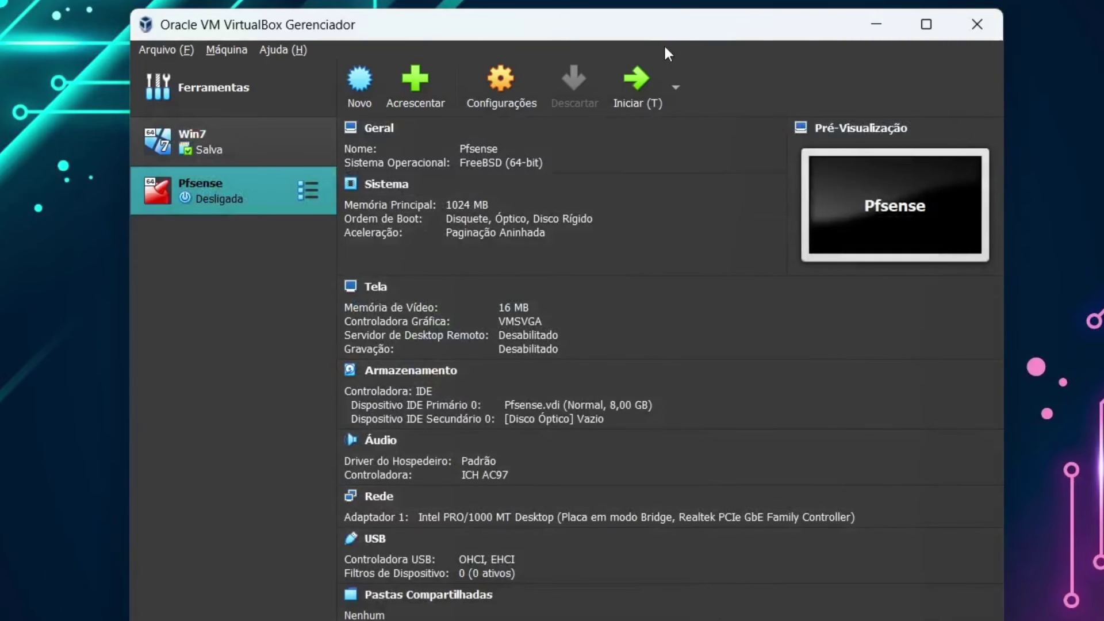
{"action": "left_click", "coordinate": [635, 84]}
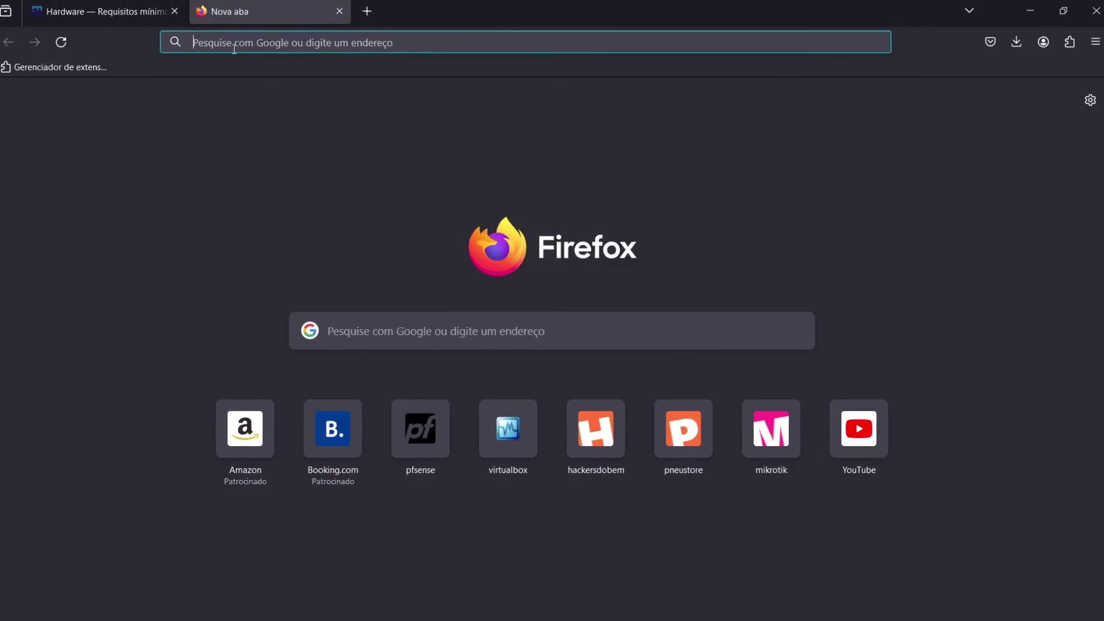
- Enter the firewall address 192.168.18.40 in the new tab's address bar
{"action": "left_click", "coordinate": [234, 49]}
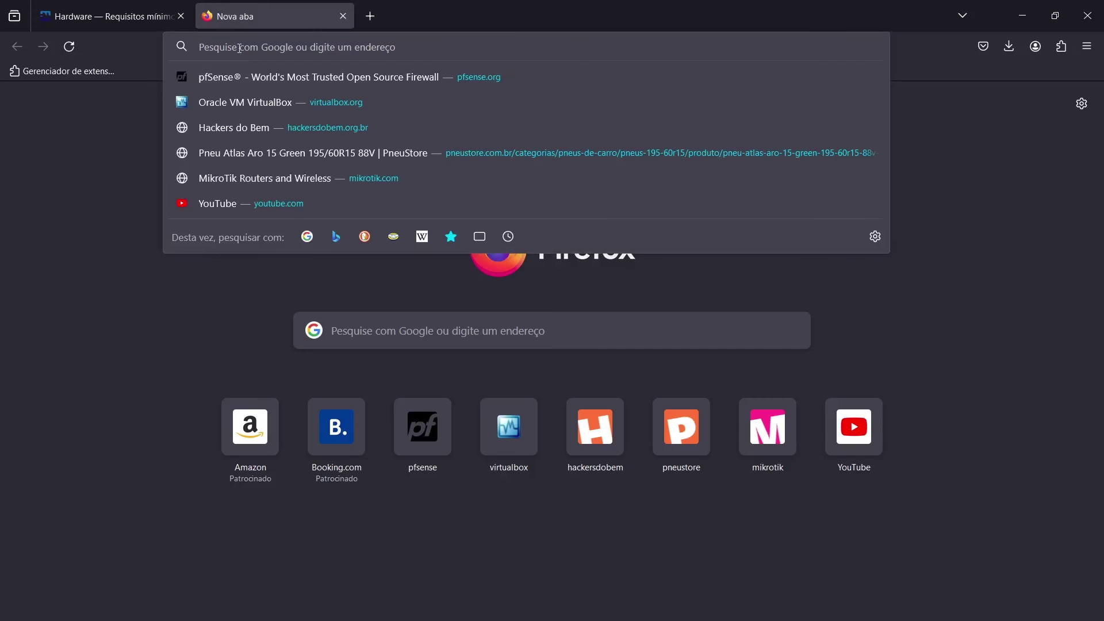
{"action": "type", "text": "192.1"}
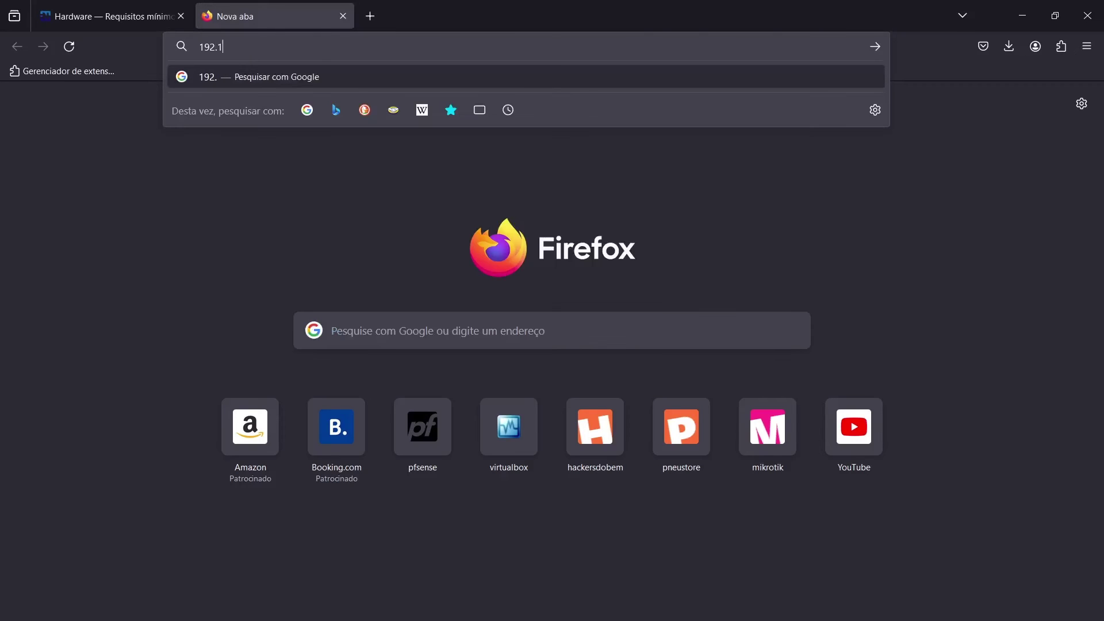
{"action": "type", "text": "68.18.40"}
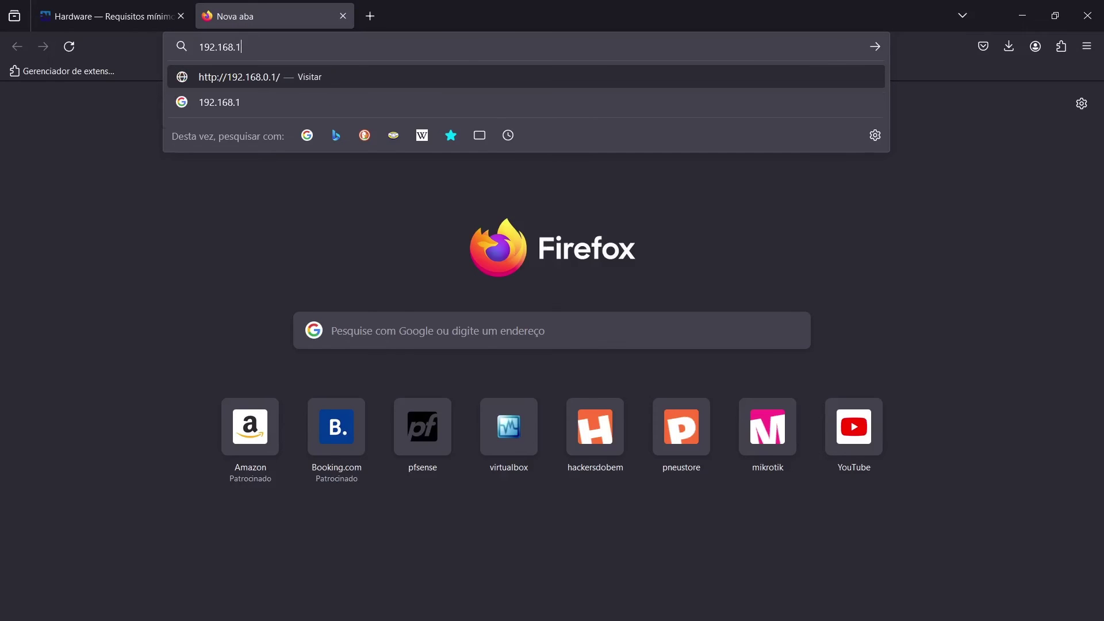
- Load 192.168.18.40, dismiss the translation offer, and enter the admin username and password
{"action": "key", "text": "Return"}
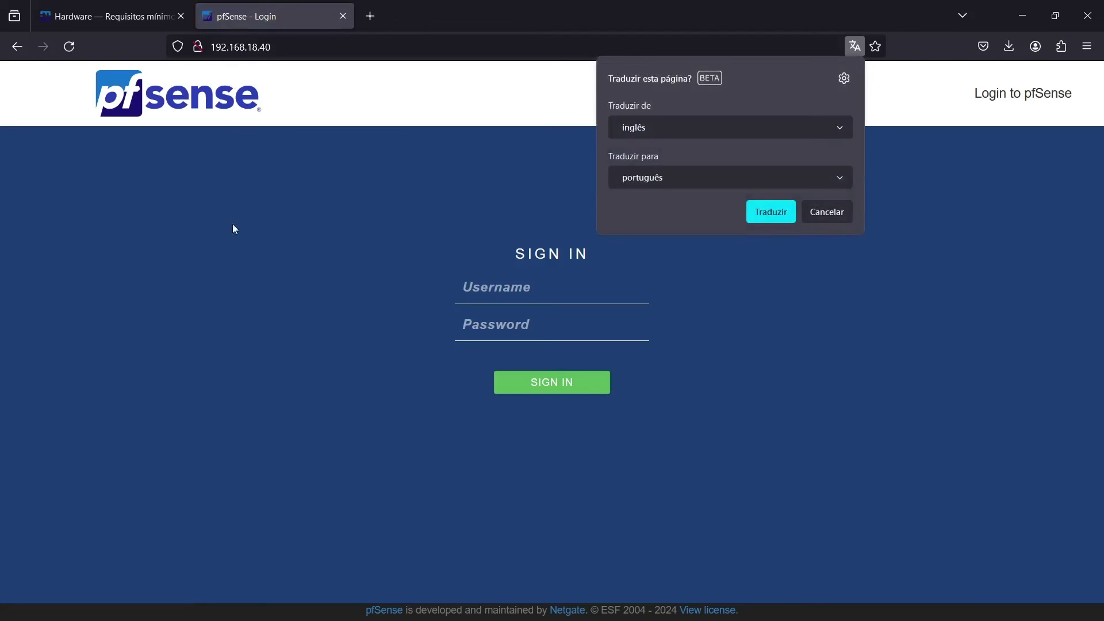
{"action": "left_click", "coordinate": [821, 212]}
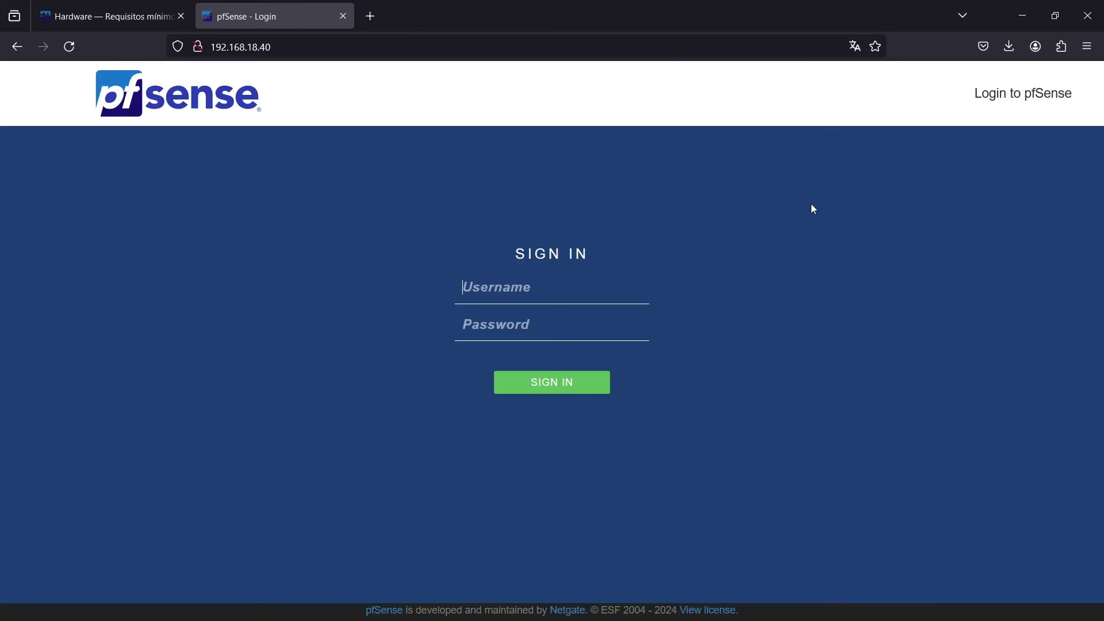
{"action": "type", "text": "admin"}
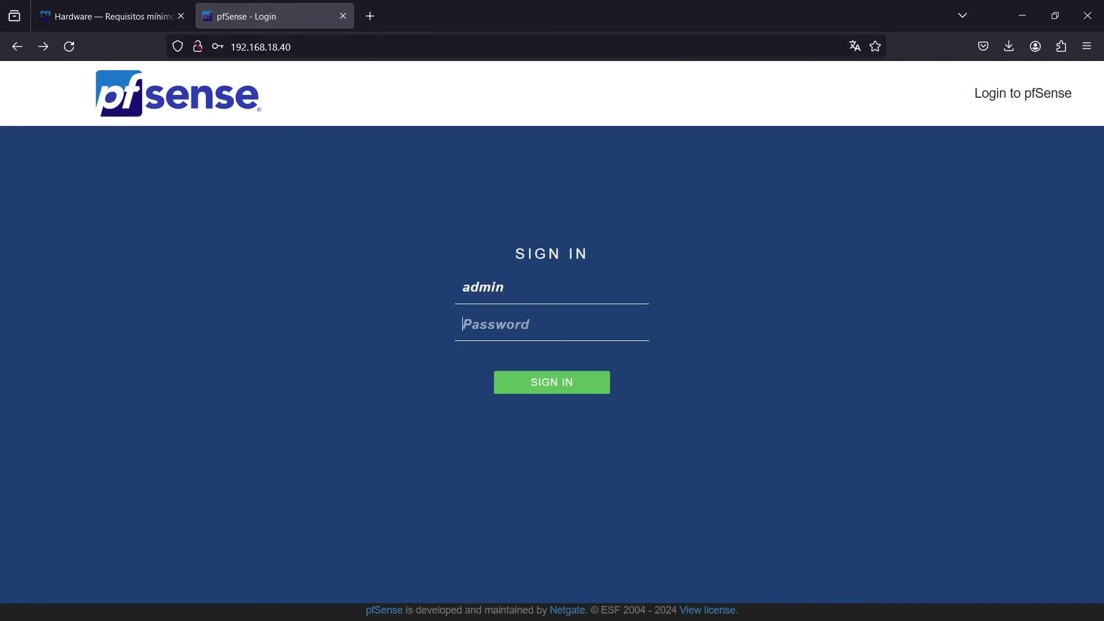
{"action": "key", "text": "Tab"}
{"action": "type", "text": "p"}
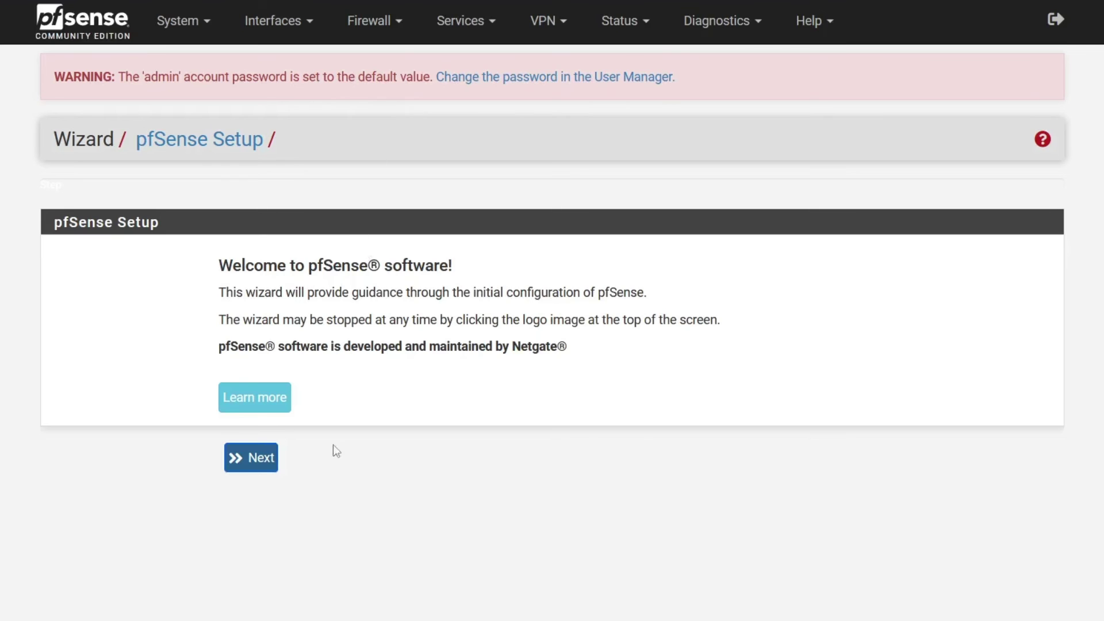
- Set hostname Firewall and domain tiajuda.lab on the General Information page, then continue
{"action": "left_click", "coordinate": [253, 459]}
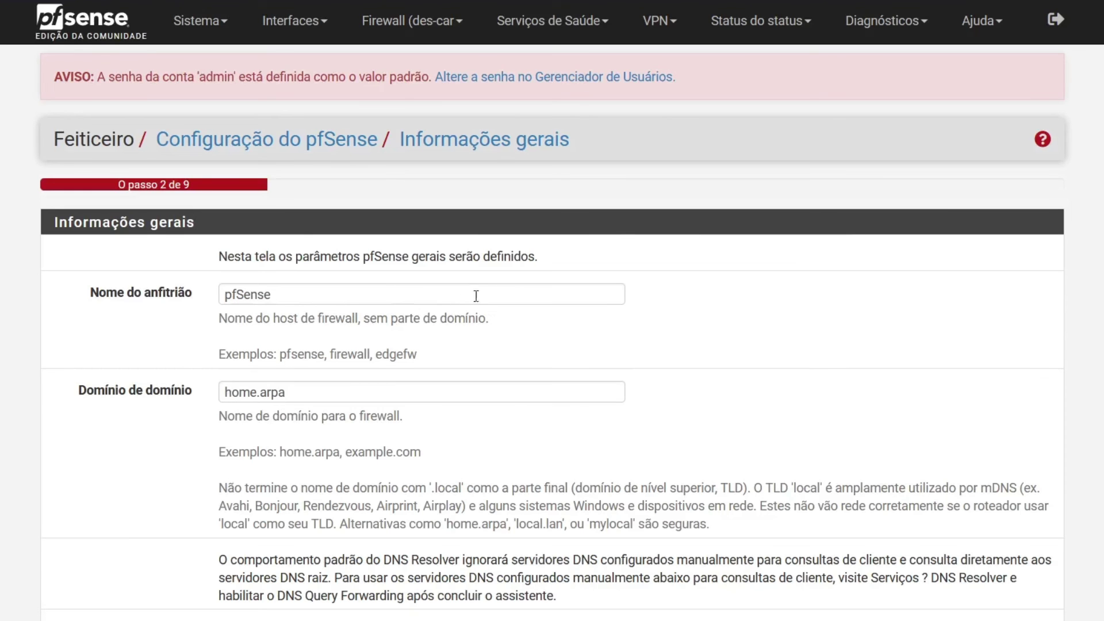
{"action": "double_click", "coordinate": [300, 290]}
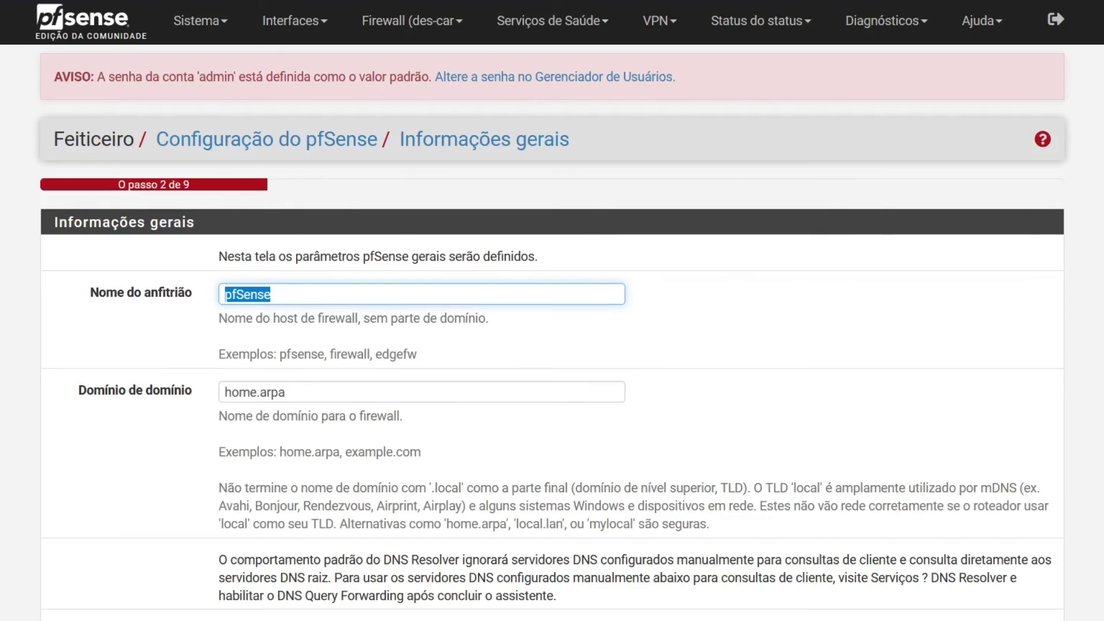
{"action": "type", "text": "Firewall"}
{"action": "left_click", "coordinate": [331, 393]}
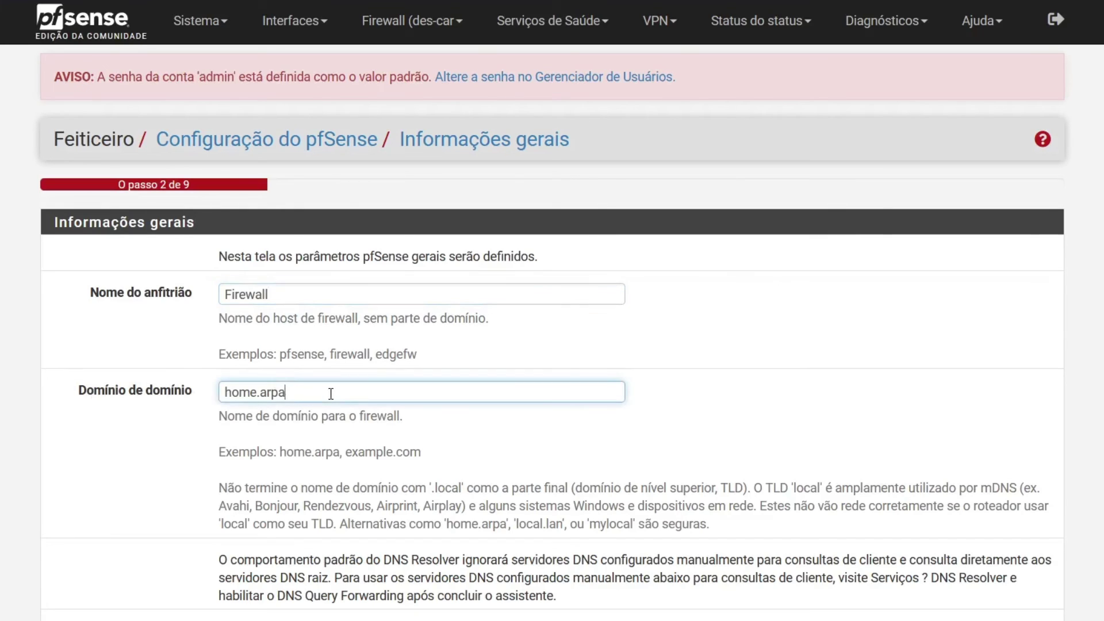
{"action": "key", "text": "Home"}
{"action": "type", "text": "tiajuda"}
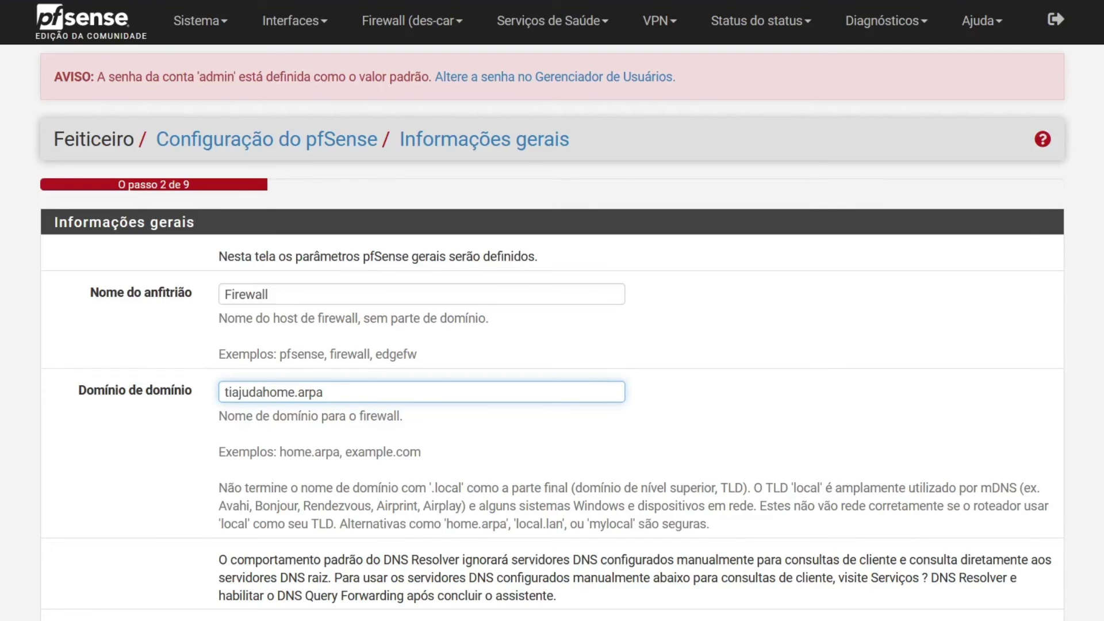
{"action": "type", "text": ".lab"}
{"action": "key", "text": "Delete"}
{"action": "key", "text": "Delete"}
{"action": "key", "text": "Delete"}
{"action": "key", "text": "Delete"}
{"action": "key", "text": "Delete"}
{"action": "key", "text": "Delete"}
{"action": "key", "text": "Delete"}
{"action": "key", "text": "Delete"}
{"action": "key", "text": "Delete"}
{"action": "scroll", "coordinate": [552, 311], "scroll_direction": "down", "scroll_amount": 3}
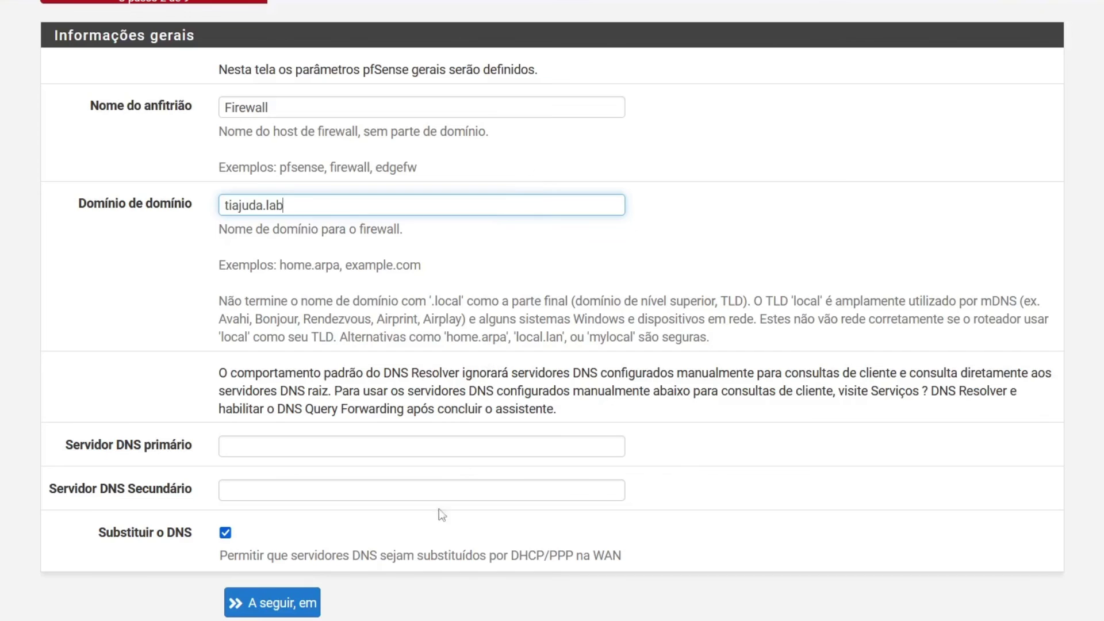
{"action": "left_click", "coordinate": [295, 602]}
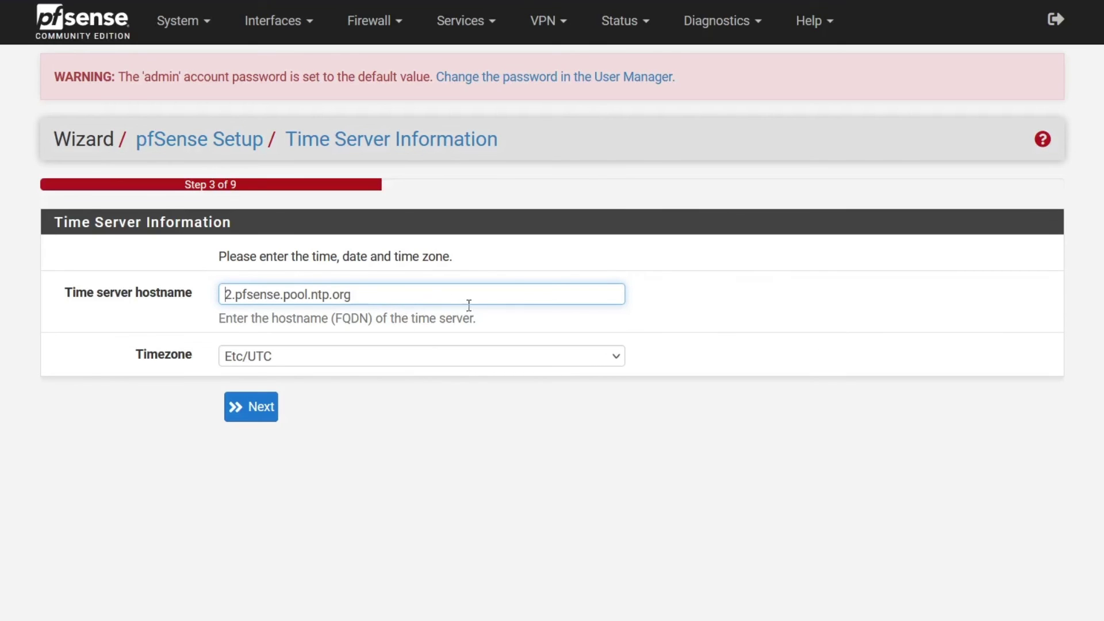
- Choose timezone Etc/GMT-3, then accept the time server and WAN pages unchanged
{"action": "left_click", "coordinate": [436, 362]}
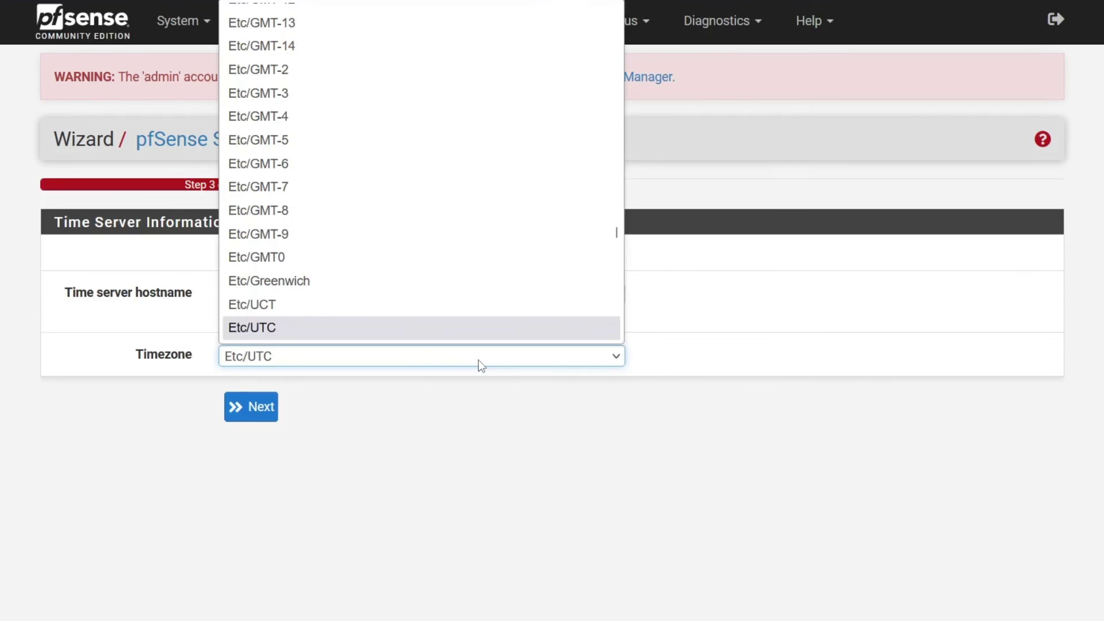
{"action": "left_click", "coordinate": [316, 98]}
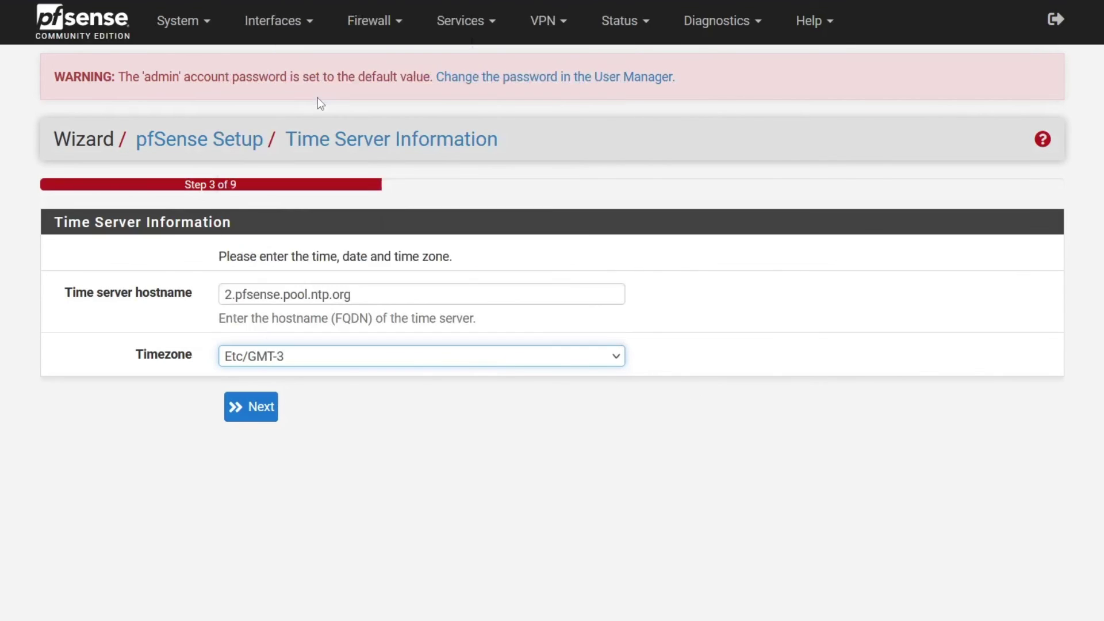
{"action": "left_click", "coordinate": [251, 406]}
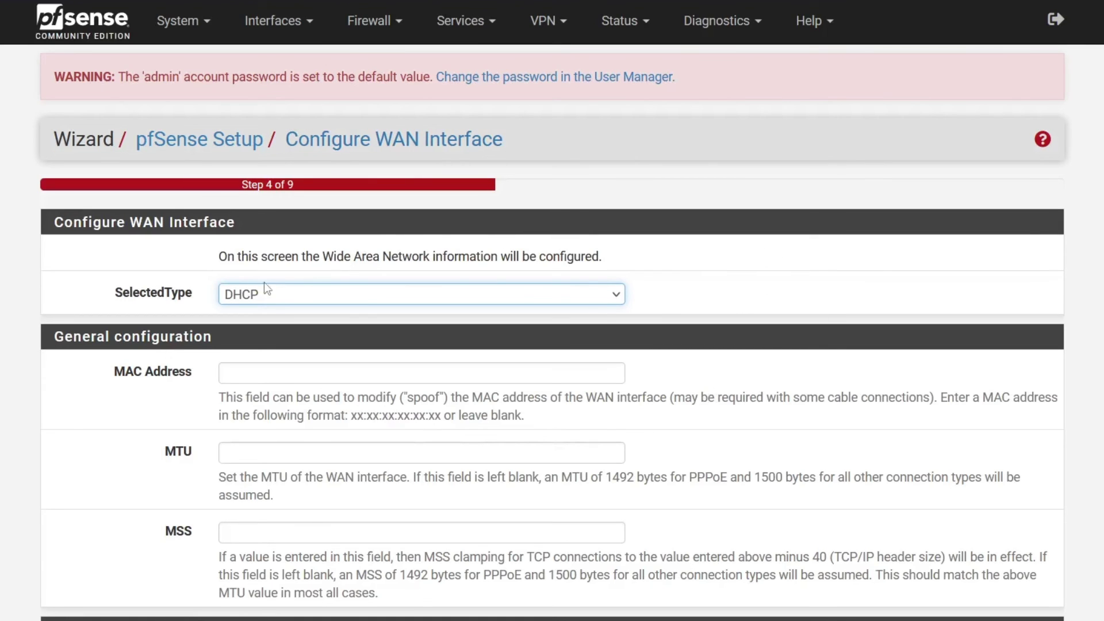
{"action": "scroll", "coordinate": [552, 311], "scroll_direction": "down", "scroll_amount": 12}
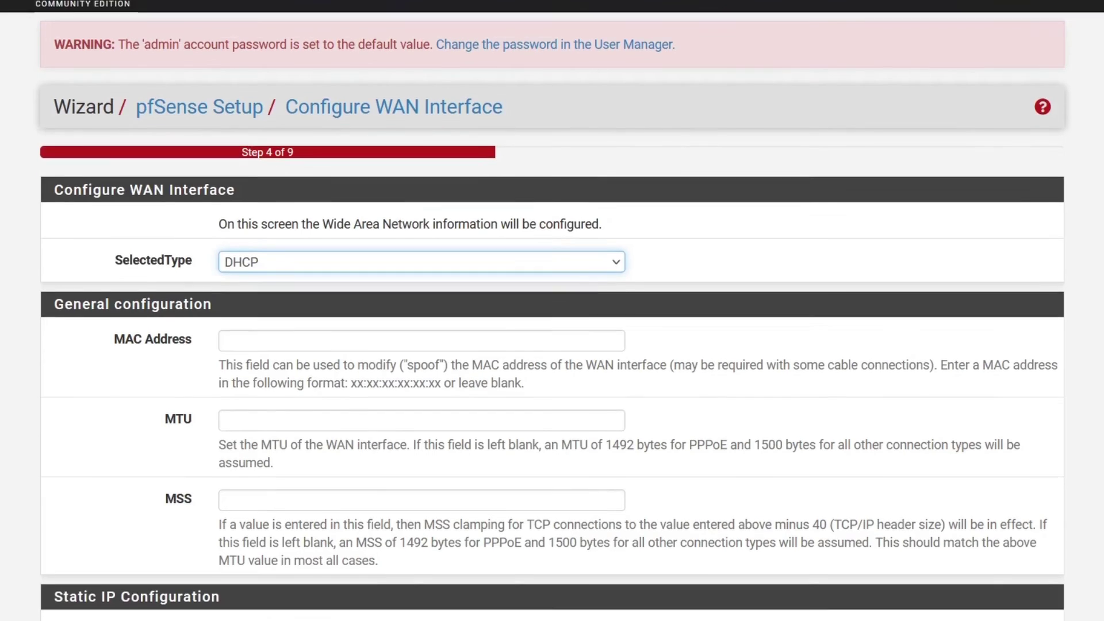
{"action": "scroll", "coordinate": [553, 311], "scroll_direction": "down", "scroll_amount": 6}
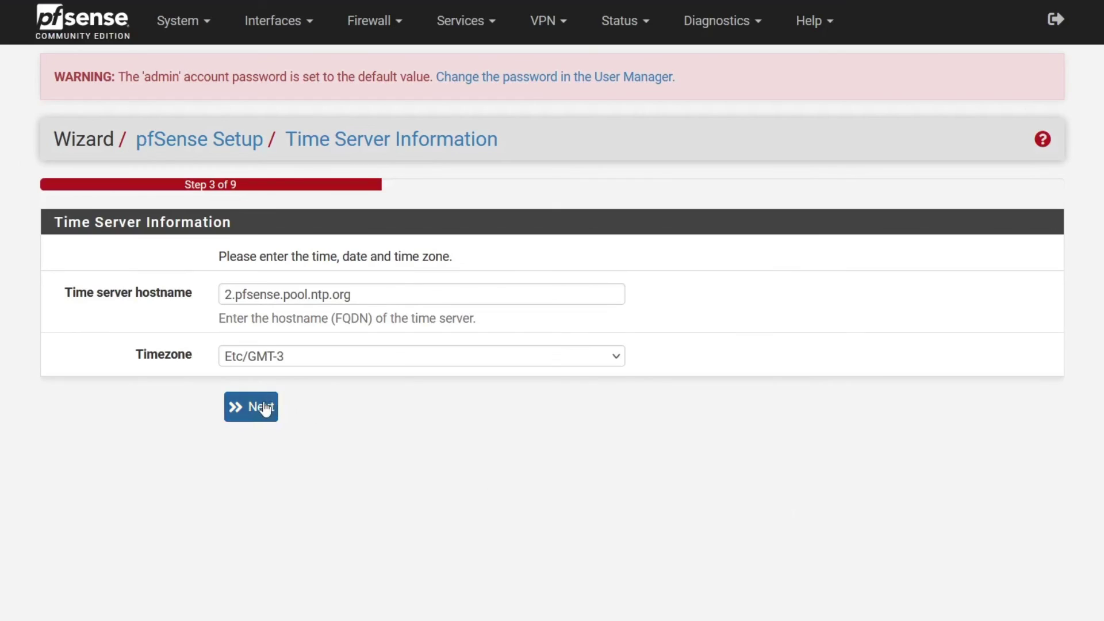
{"action": "left_click", "coordinate": [266, 409]}
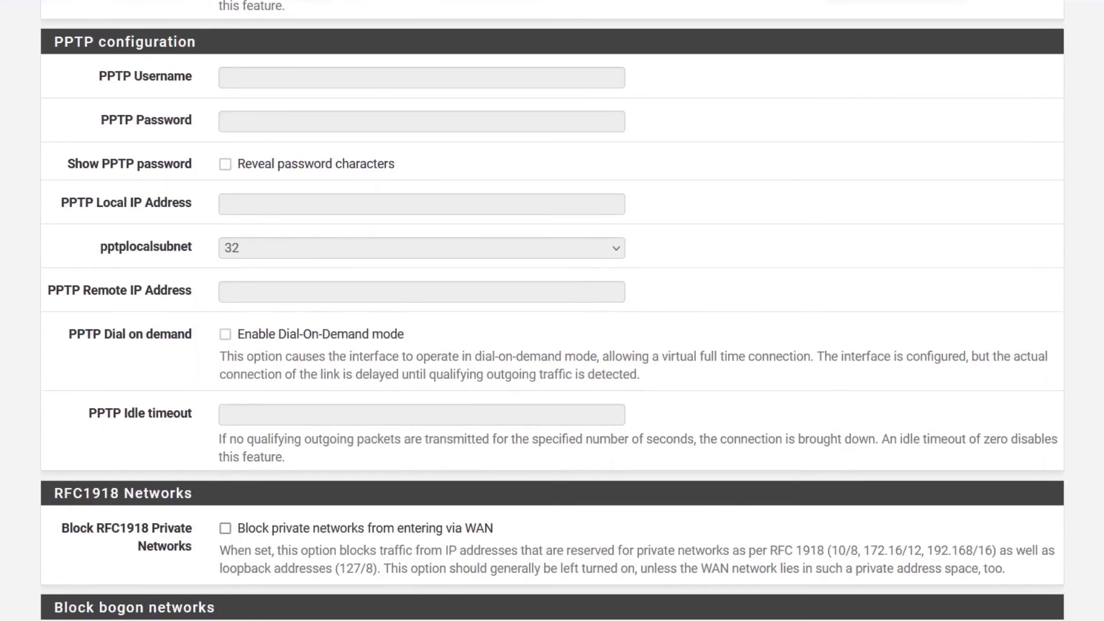
{"action": "scroll", "coordinate": [552, 311], "scroll_direction": "down", "scroll_amount": 2}
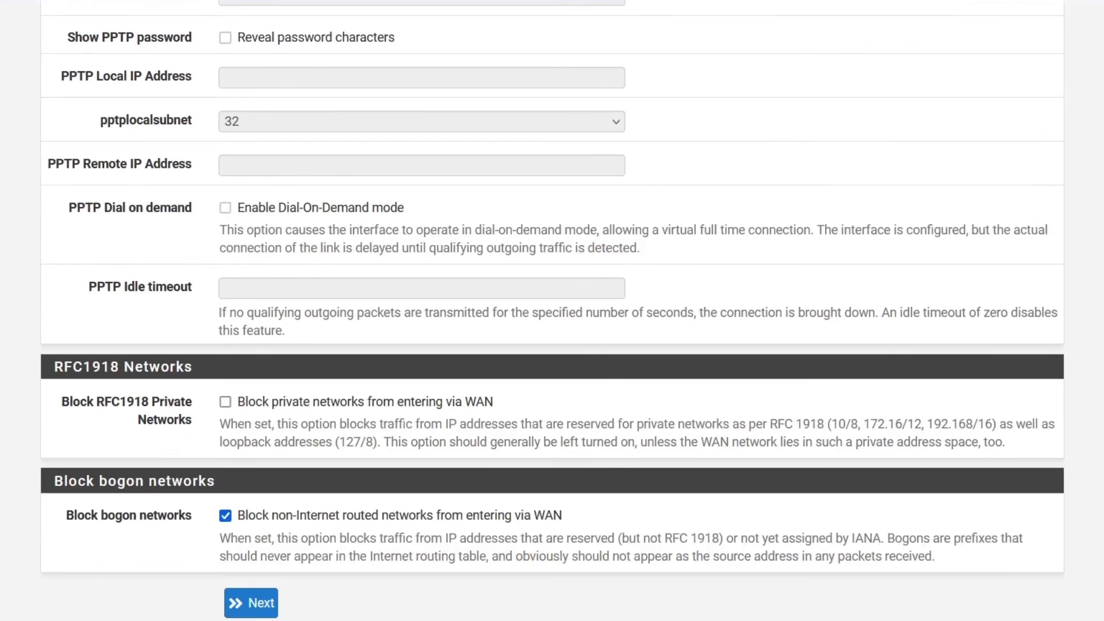
{"action": "left_click", "coordinate": [269, 611]}
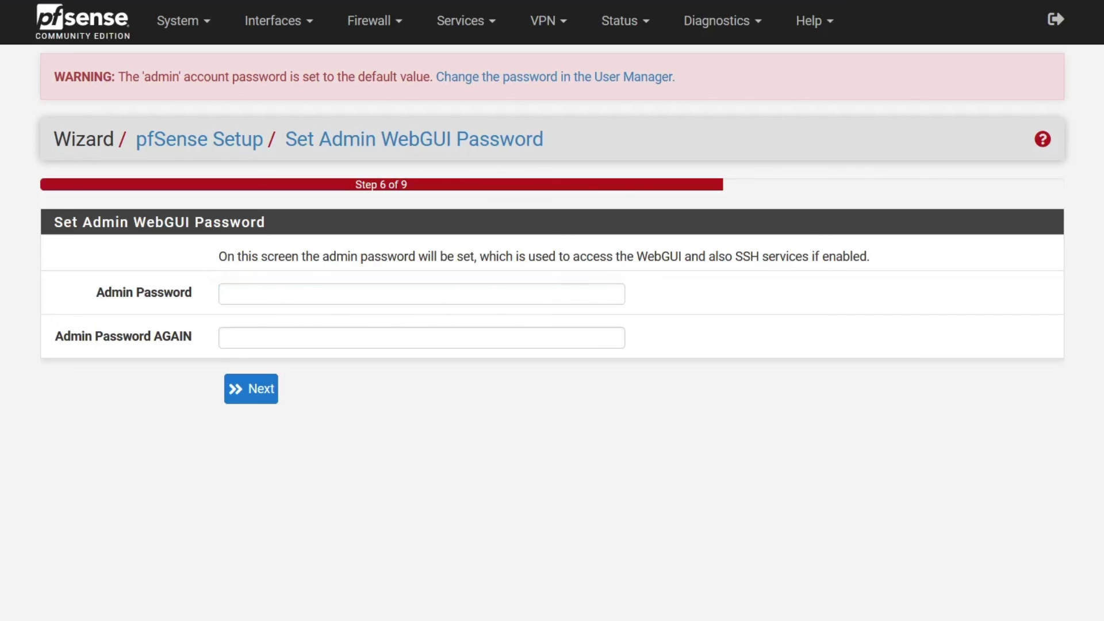
- Enter and confirm a new admin WebGUI password
{"action": "type", "text": "pfsense"}
{"action": "left_click", "coordinate": [252, 344]}
{"action": "type", "text": "pfsense"}
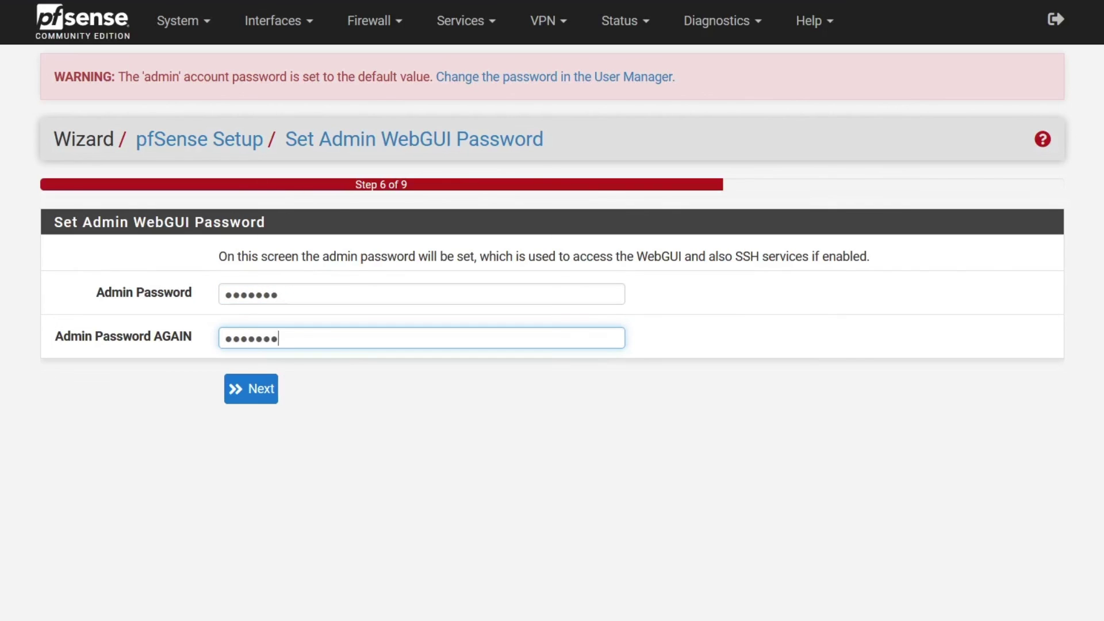
{"action": "left_click", "coordinate": [265, 396]}
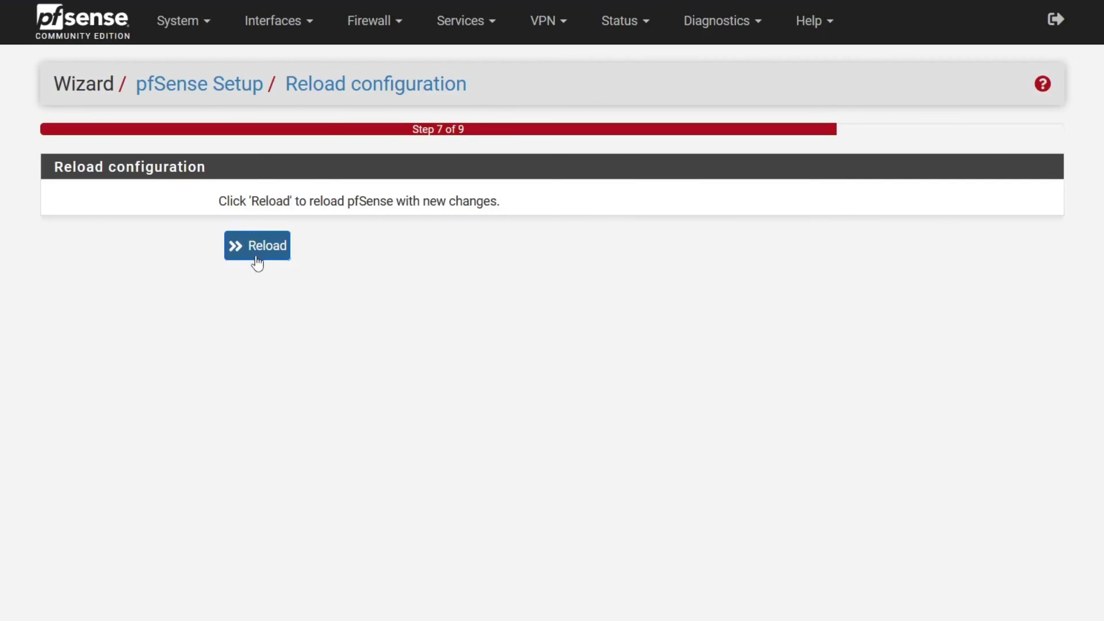
- Reload, finish the wizard, accept the copyright notice, and close the thank-you message
{"action": "left_click", "coordinate": [255, 260]}
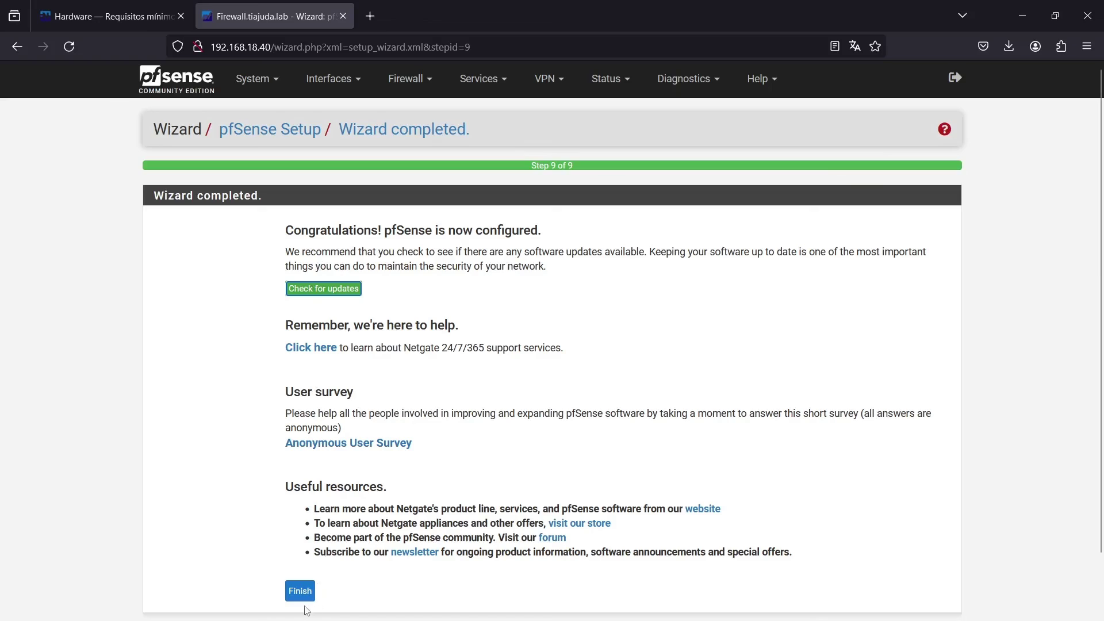
{"action": "left_click", "coordinate": [302, 599]}
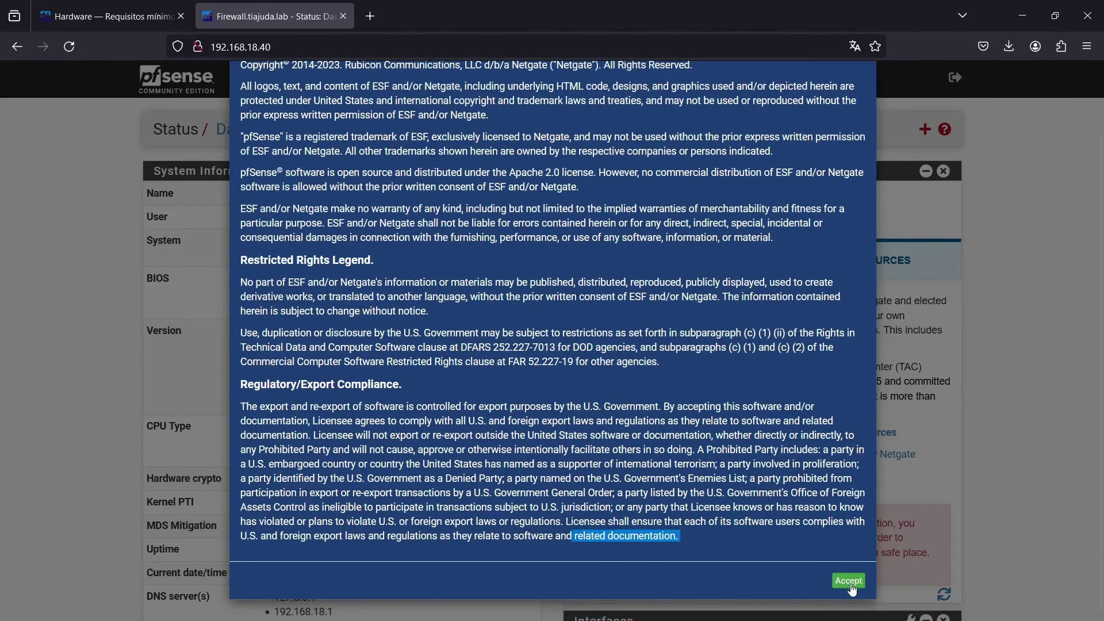
{"action": "left_click", "coordinate": [849, 582]}
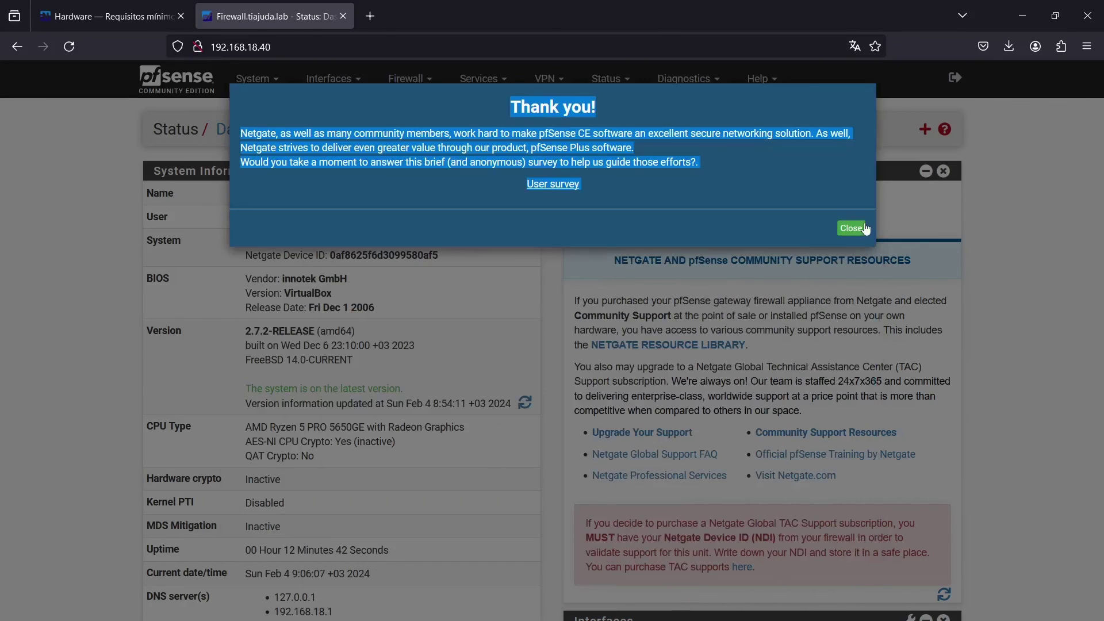
{"action": "left_click", "coordinate": [854, 228]}
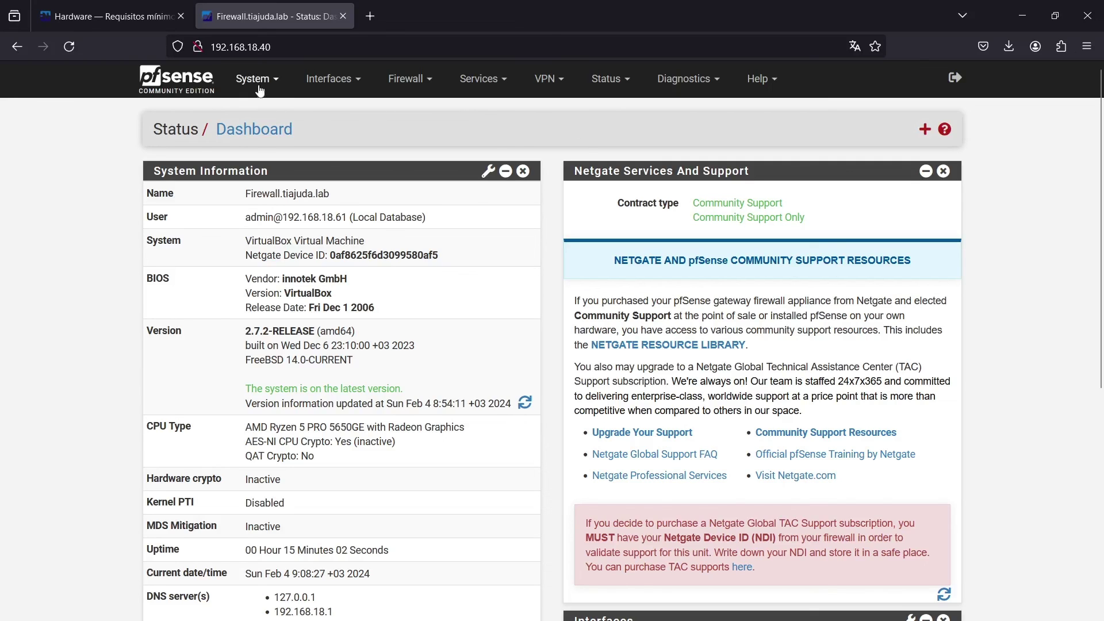
- Change the General Setup language to Portuguese (Brazil), save, and view the Portuguese dashboard
{"action": "left_click", "coordinate": [257, 78]}
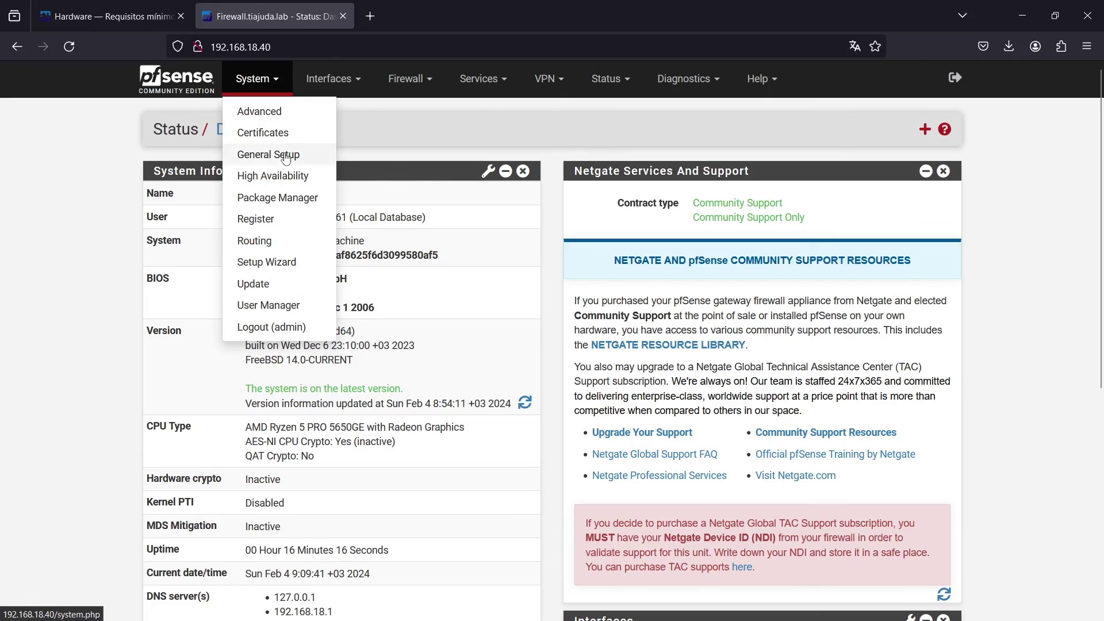
{"action": "left_click", "coordinate": [286, 156]}
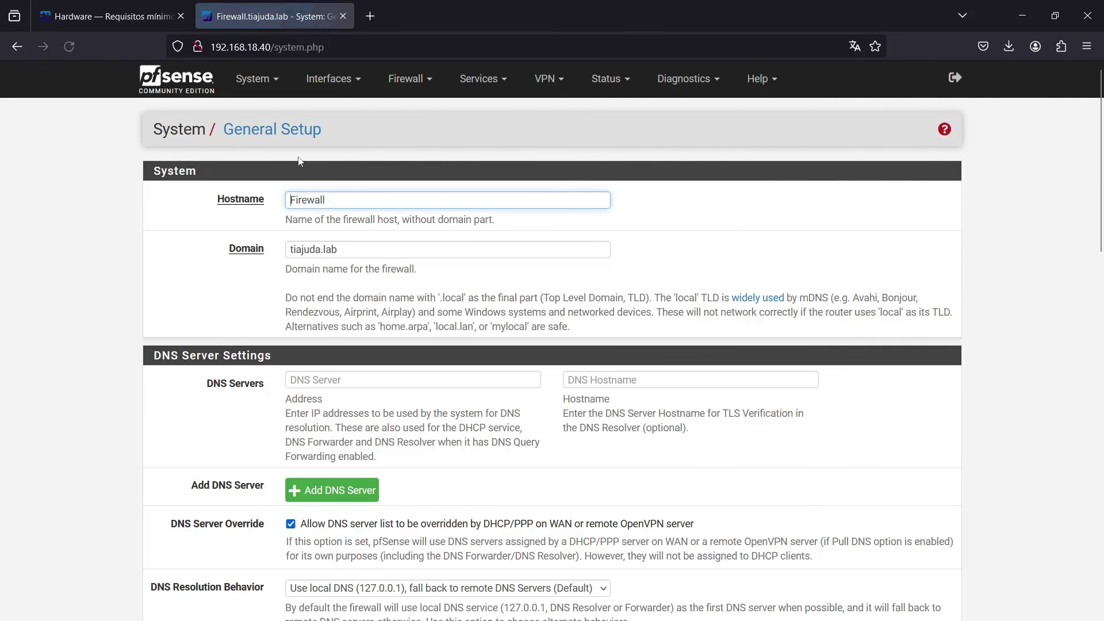
{"action": "left_click_drag", "start_coordinate": [1093, 169], "coordinate": [1086, 342]}
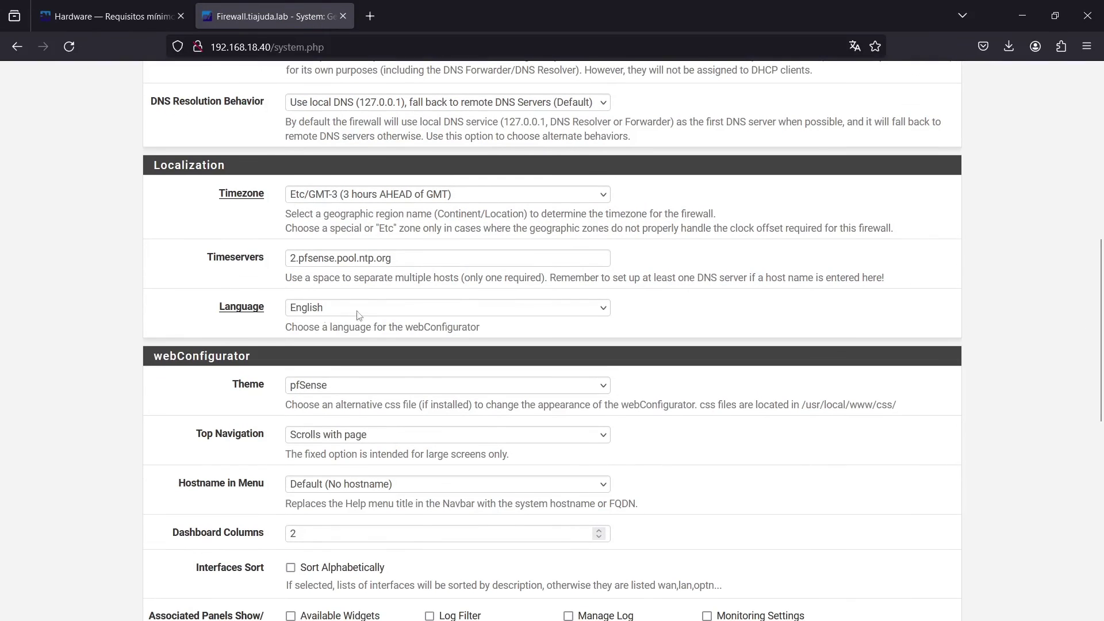
{"action": "left_click", "coordinate": [330, 313]}
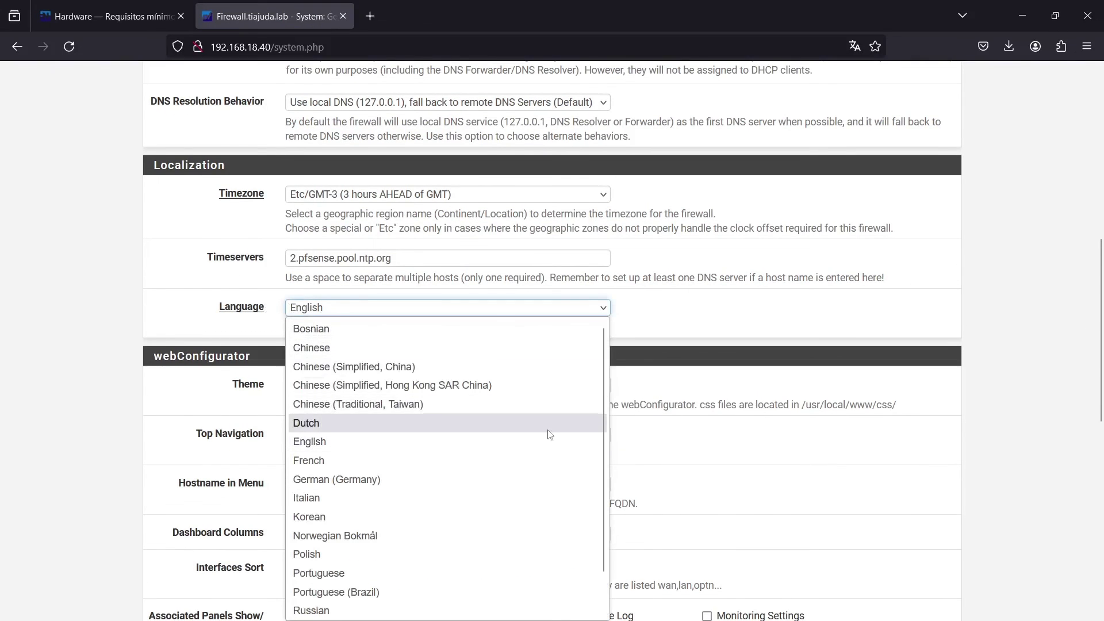
{"action": "left_click", "coordinate": [394, 592]}
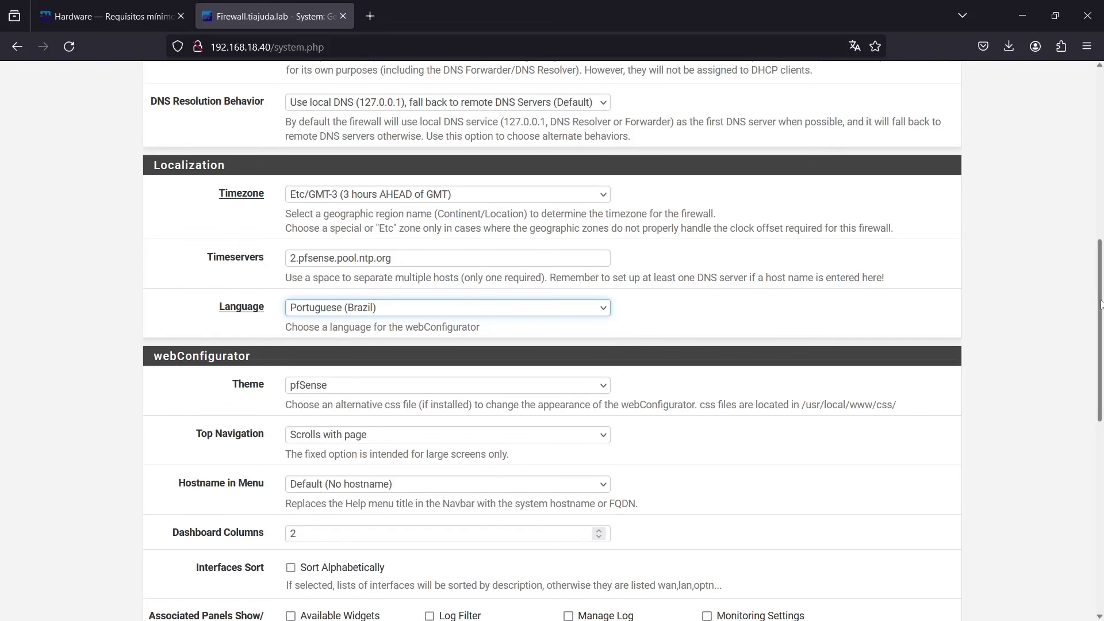
{"action": "left_click_drag", "start_coordinate": [1098, 305], "coordinate": [1093, 526]}
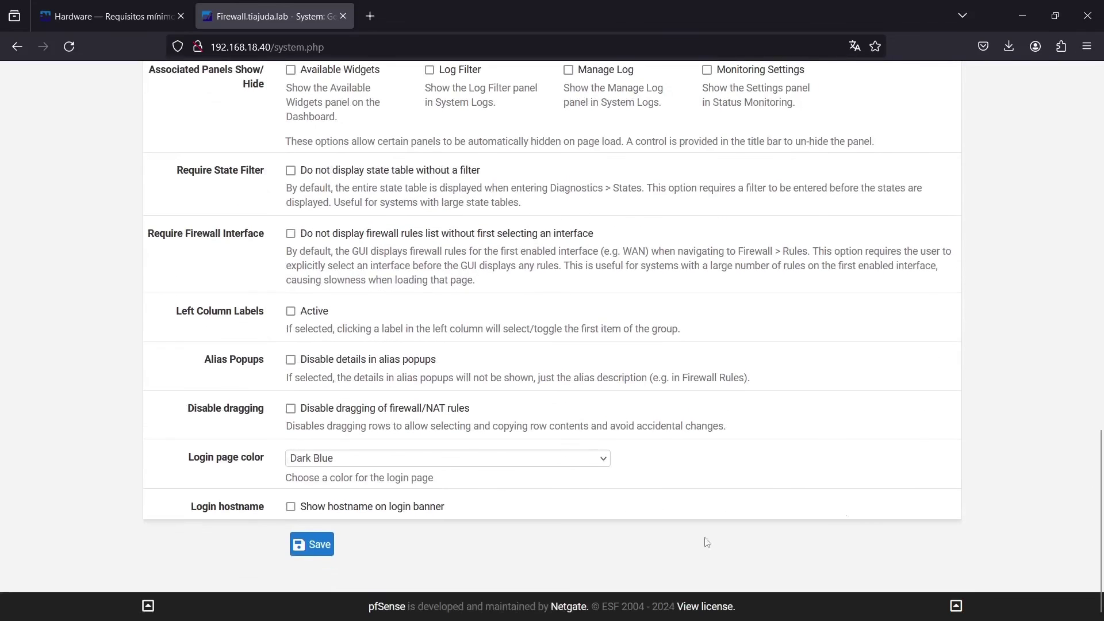
{"action": "left_click", "coordinate": [310, 543]}
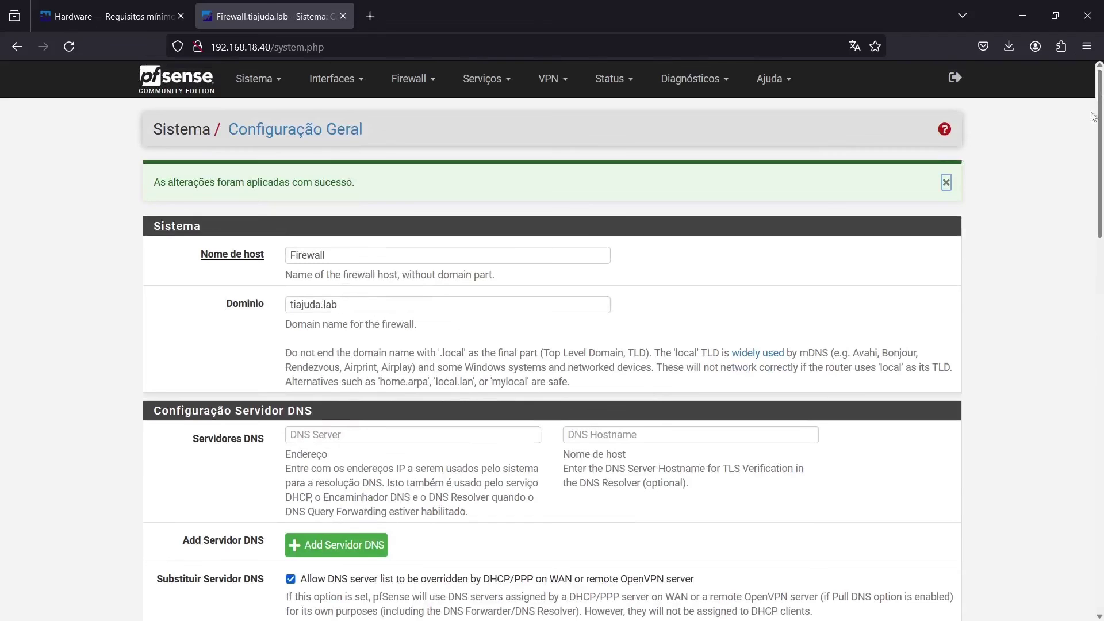
{"action": "left_click", "coordinate": [166, 82]}
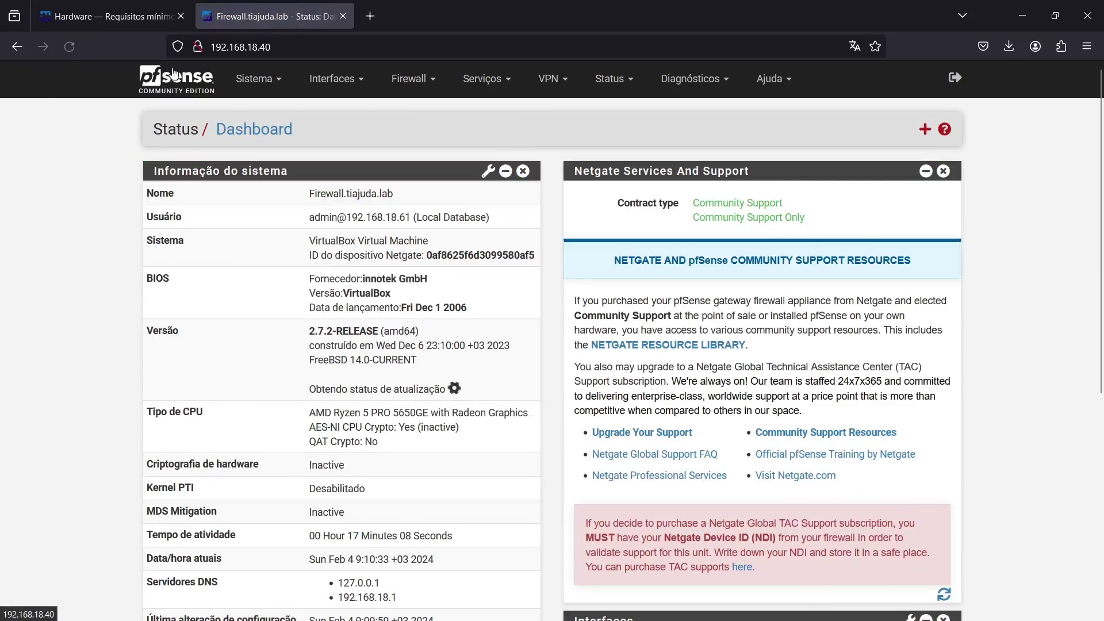